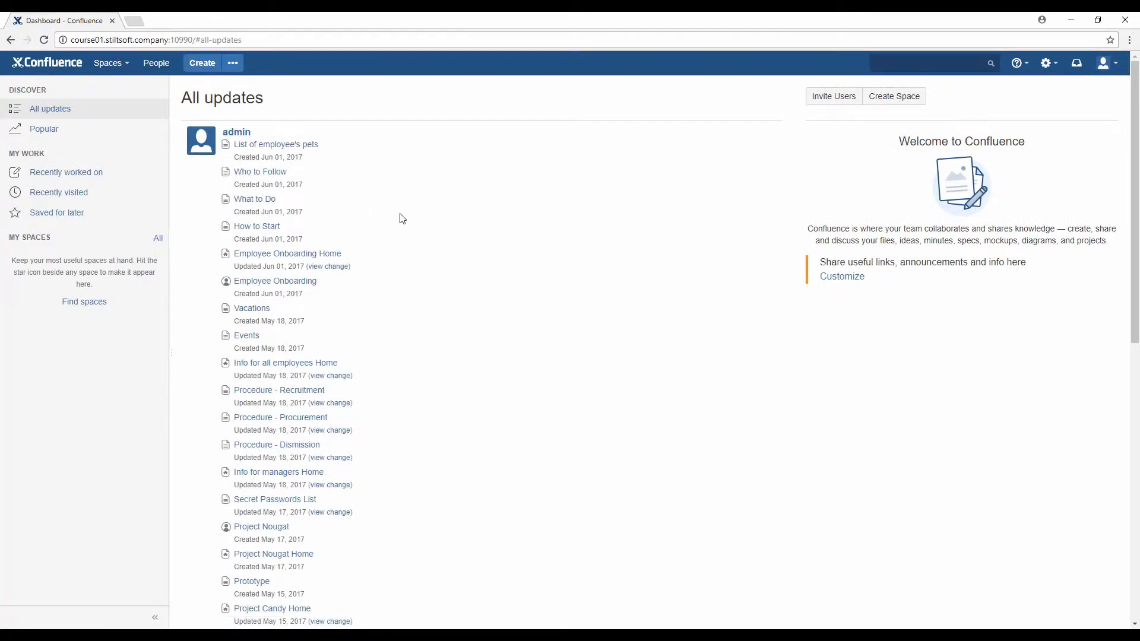
Look over the dashboard, the personal profile menu and the administration menu
{"action": "scroll", "coordinate": [402, 221], "scroll_direction": "down", "scroll_amount": 1}
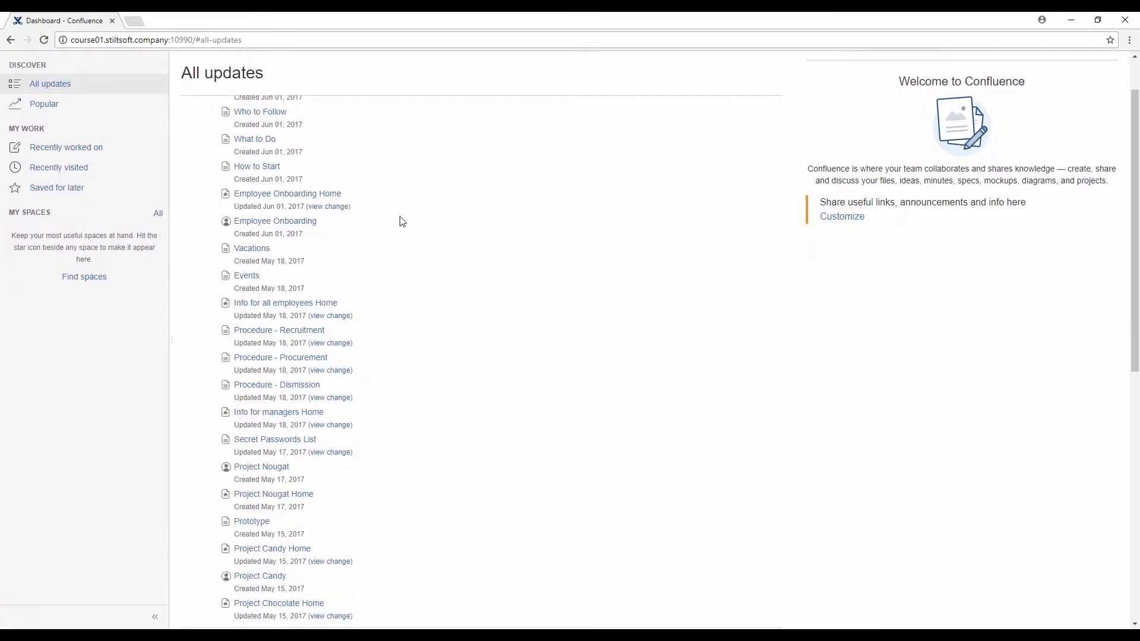
{"action": "scroll", "coordinate": [402, 221], "scroll_direction": "down", "scroll_amount": 3}
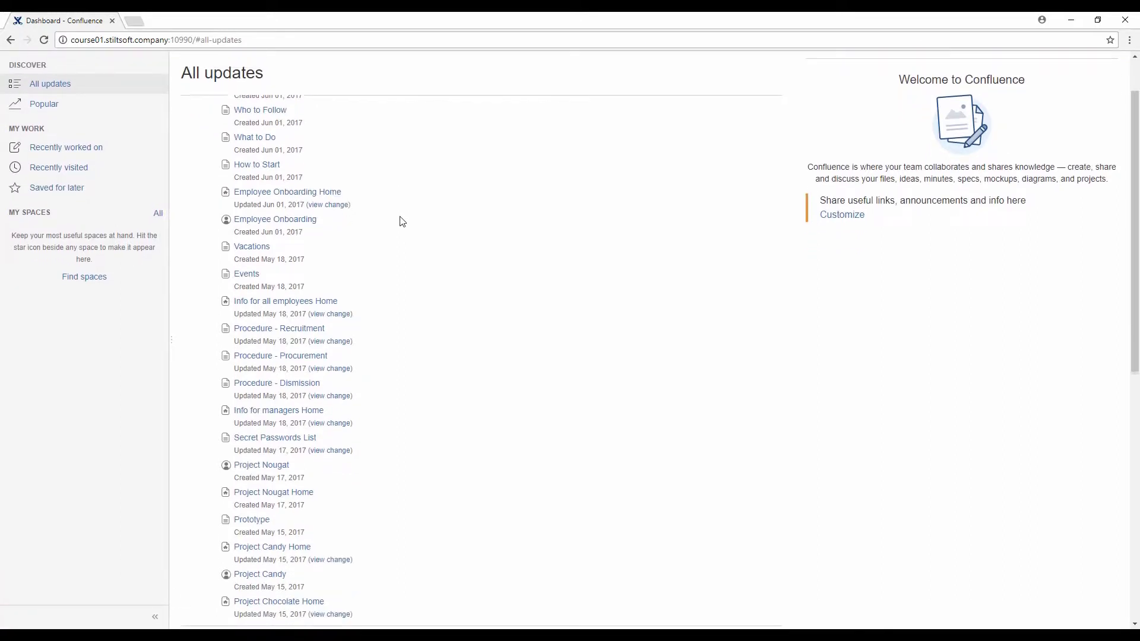
{"action": "scroll", "coordinate": [282, 450], "scroll_direction": "down", "scroll_amount": 4}
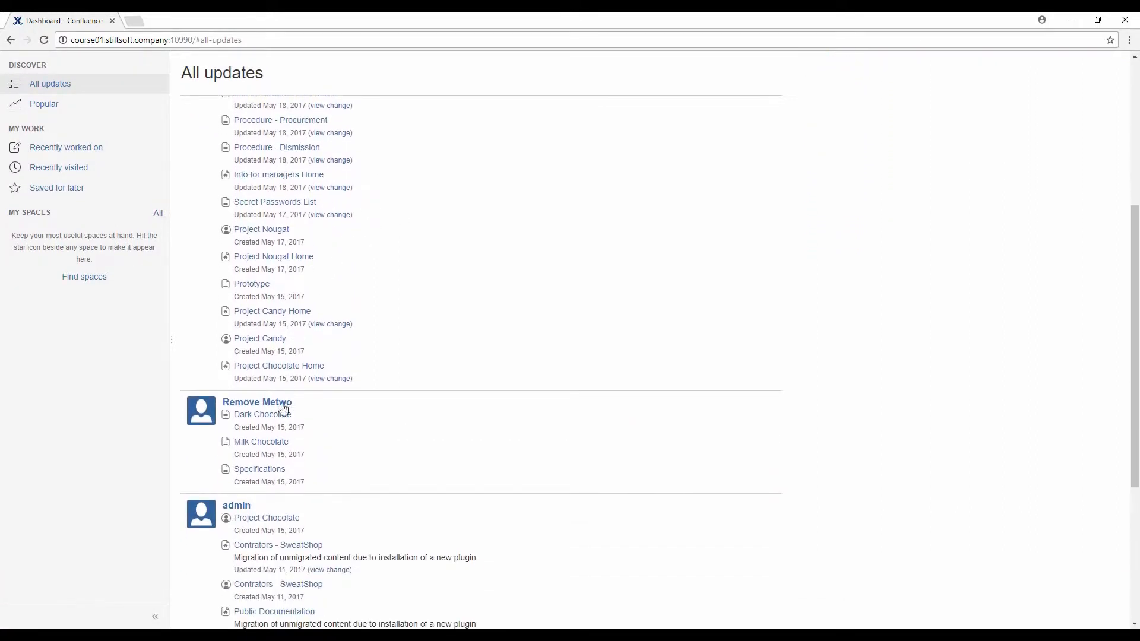
{"action": "scroll", "coordinate": [283, 450], "scroll_direction": "up", "scroll_amount": 8}
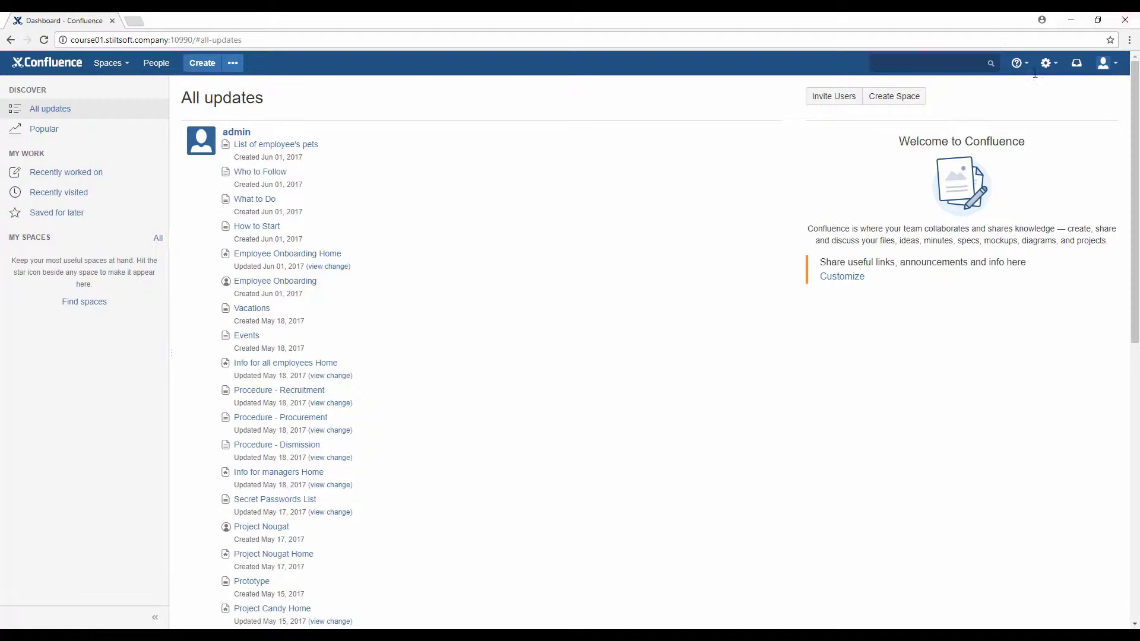
{"action": "left_click", "coordinate": [1105, 63]}
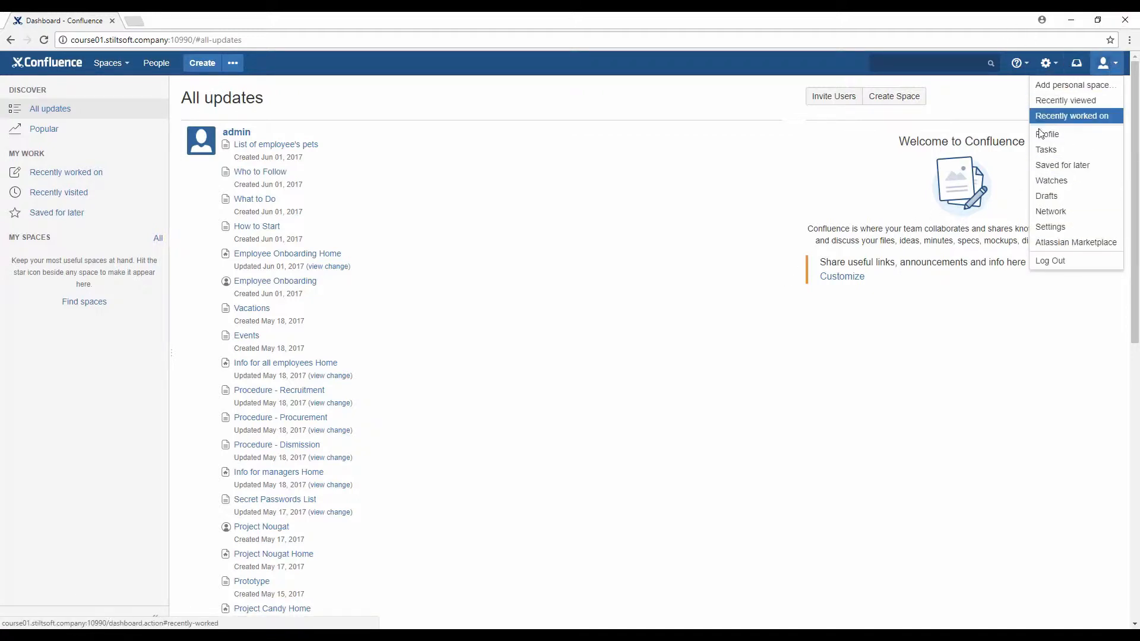
{"action": "left_click", "coordinate": [1020, 107]}
{"action": "left_click", "coordinate": [1048, 64]}
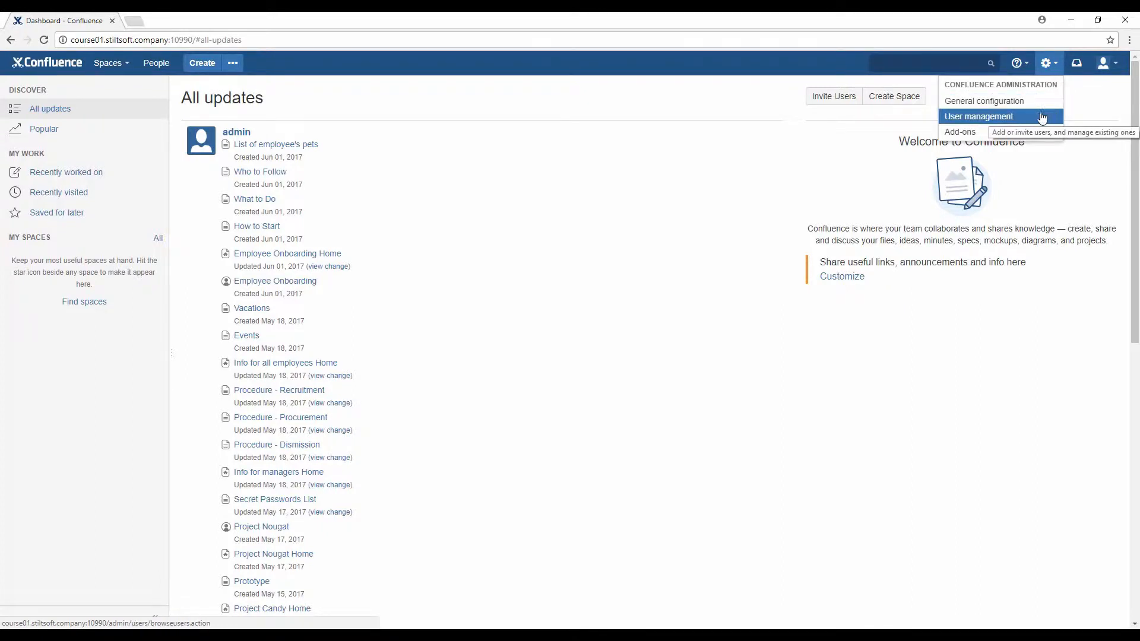
Search 'genera' in the quick search and choose General Configuration from the suggestions
{"action": "left_click", "coordinate": [962, 64]}
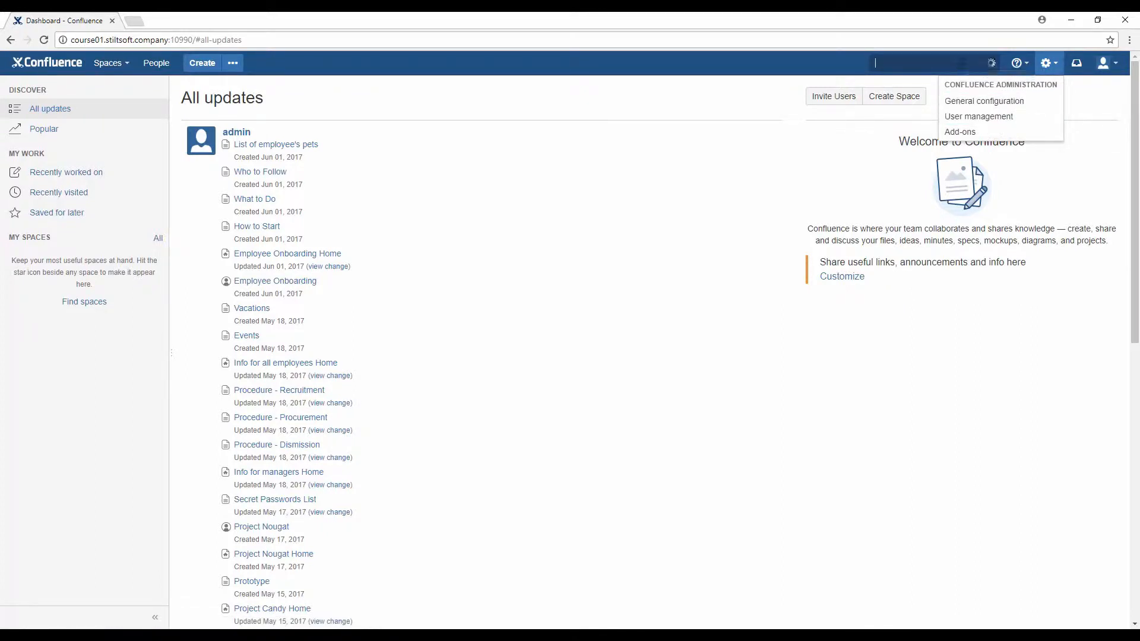
{"action": "left_click", "coordinate": [1078, 170]}
{"action": "left_click", "coordinate": [941, 63]}
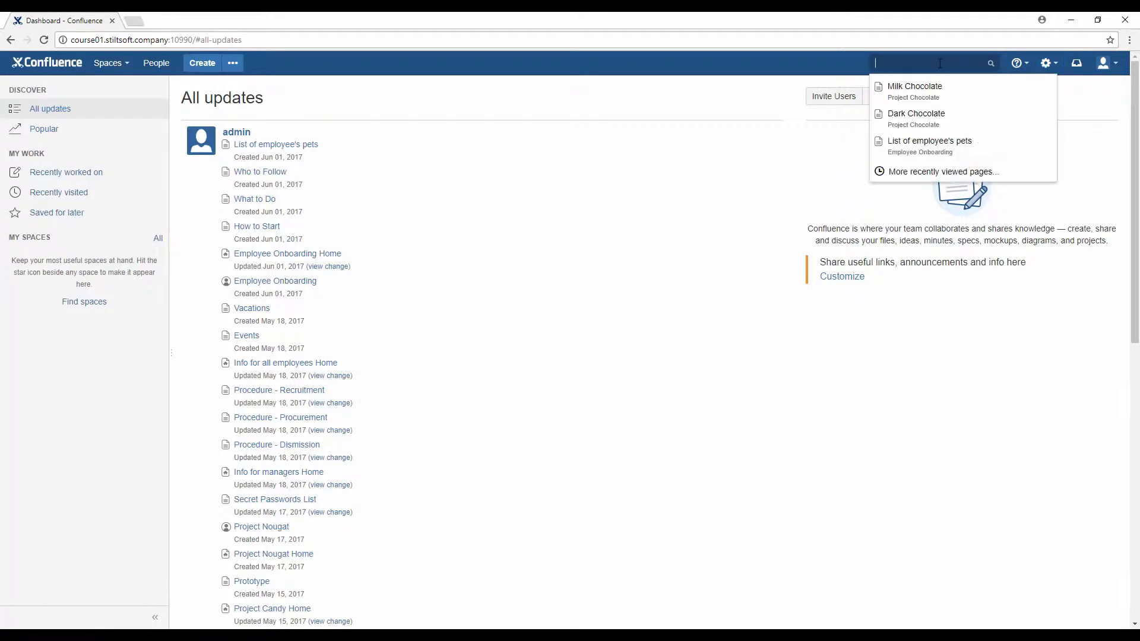
{"action": "left_click", "coordinate": [777, 175]}
{"action": "key", "text": "slash"}
{"action": "type", "text": "general"}
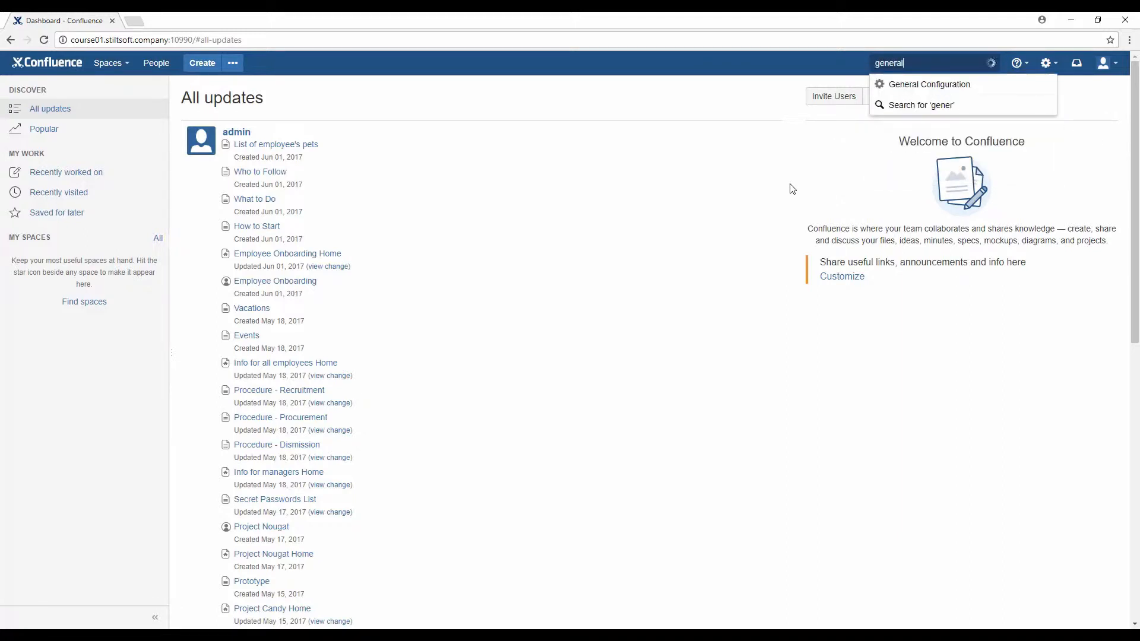
{"action": "left_click", "coordinate": [952, 84]}
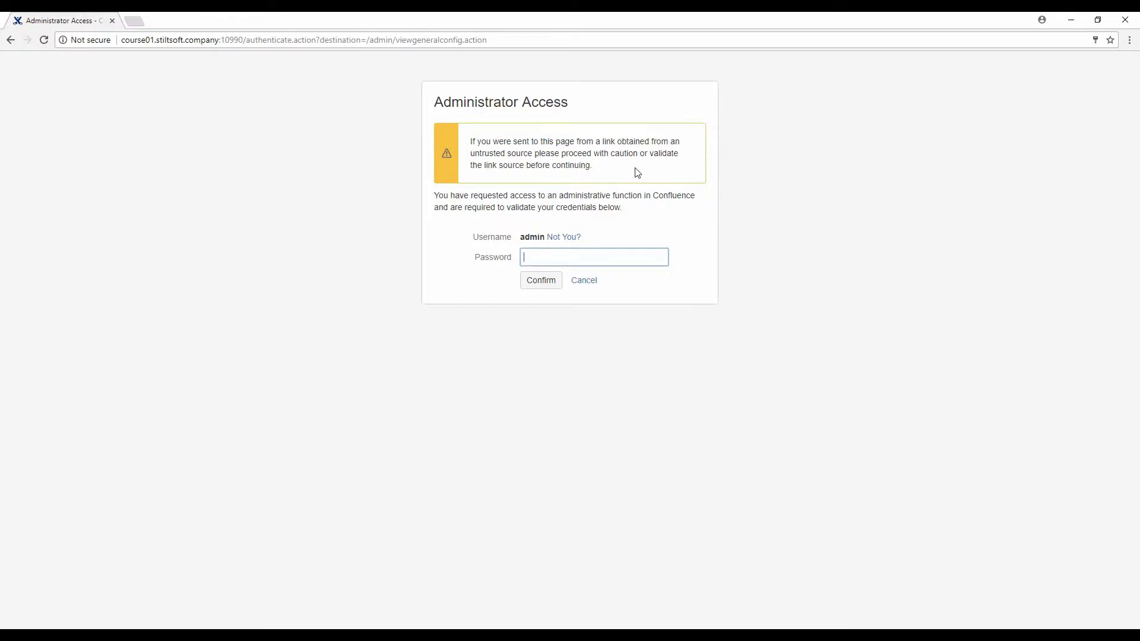
Fill in the saved admin password and confirm administrator access
{"action": "left_click", "coordinate": [586, 256]}
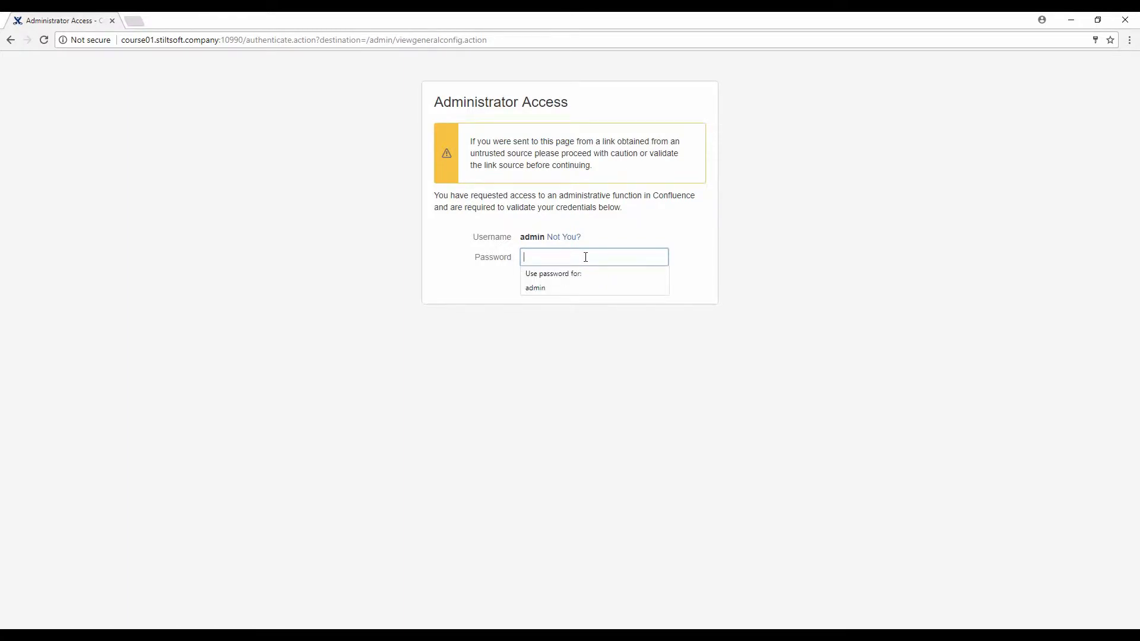
{"action": "left_click", "coordinate": [569, 288]}
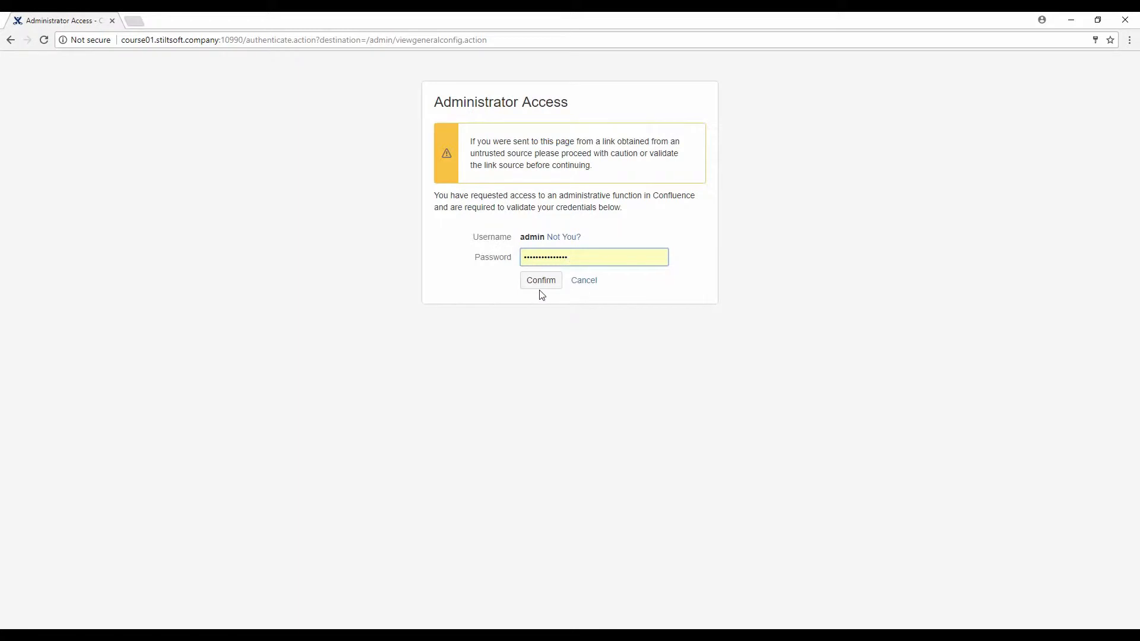
{"action": "left_click", "coordinate": [540, 288]}
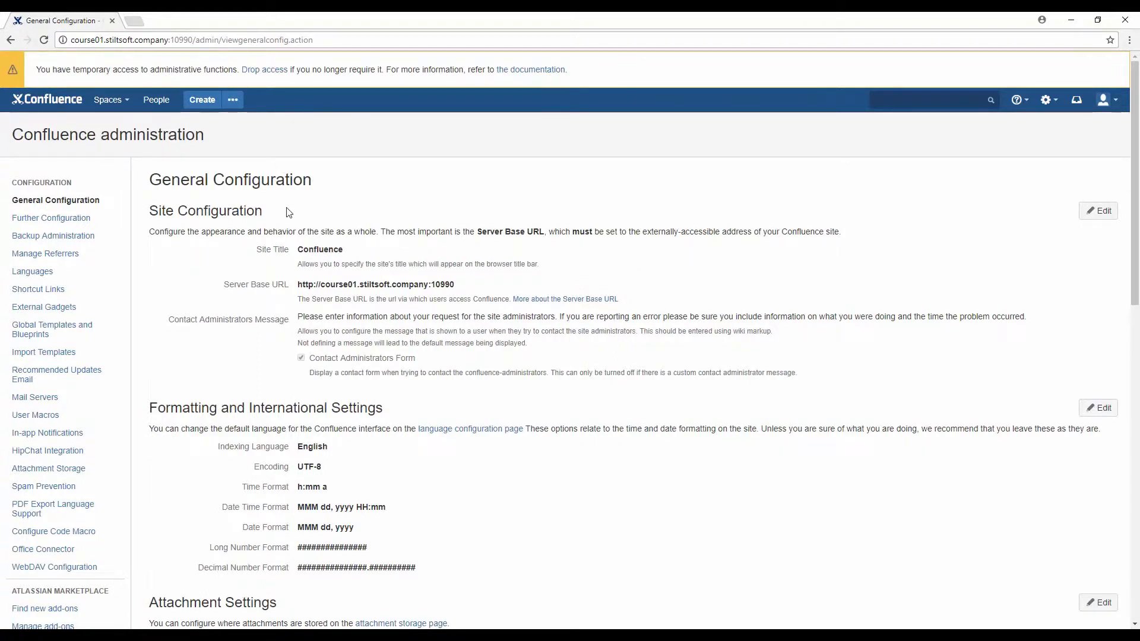
Open the Milk Chocolate page from search recents in a new tab and view it
{"action": "scroll", "coordinate": [289, 212], "scroll_direction": "down", "scroll_amount": 1}
{"action": "scroll", "coordinate": [286, 212], "scroll_direction": "up", "scroll_amount": 1}
{"action": "right_click", "coordinate": [904, 131]}
{"action": "left_click", "coordinate": [939, 139]}
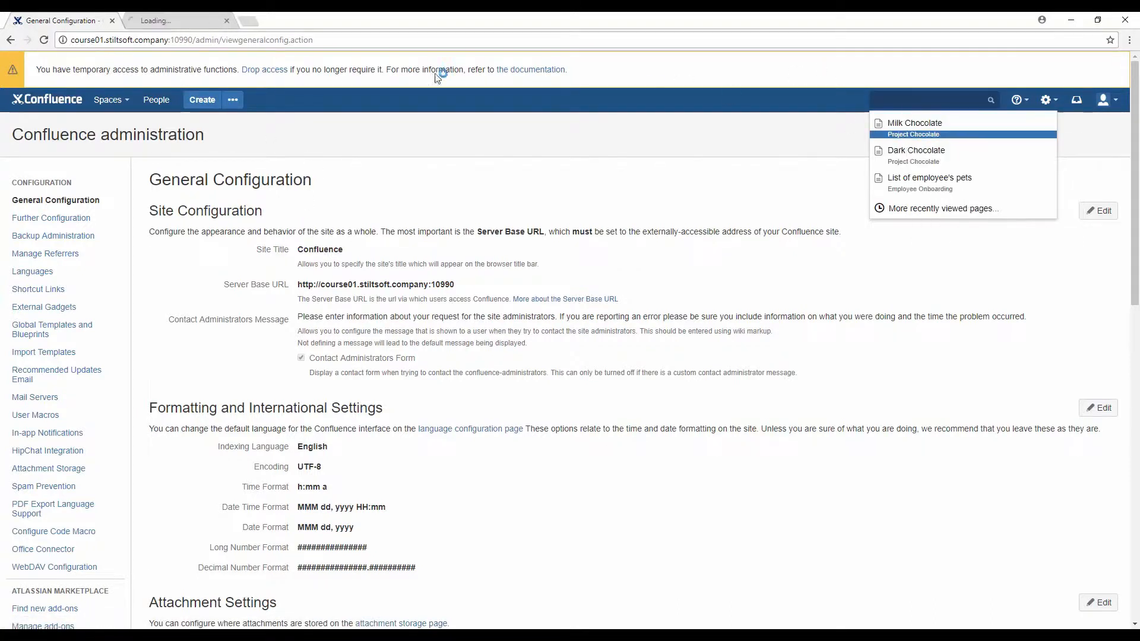
{"action": "left_click", "coordinate": [186, 21]}
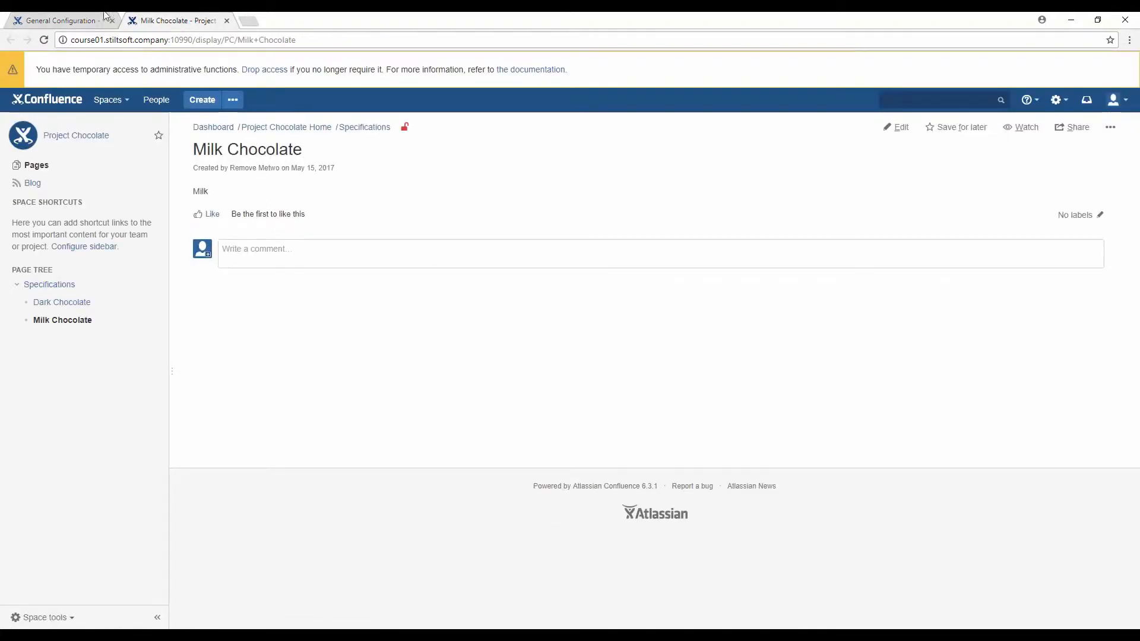
Back on General Configuration, drop temporary administrator access
{"action": "left_click", "coordinate": [85, 20]}
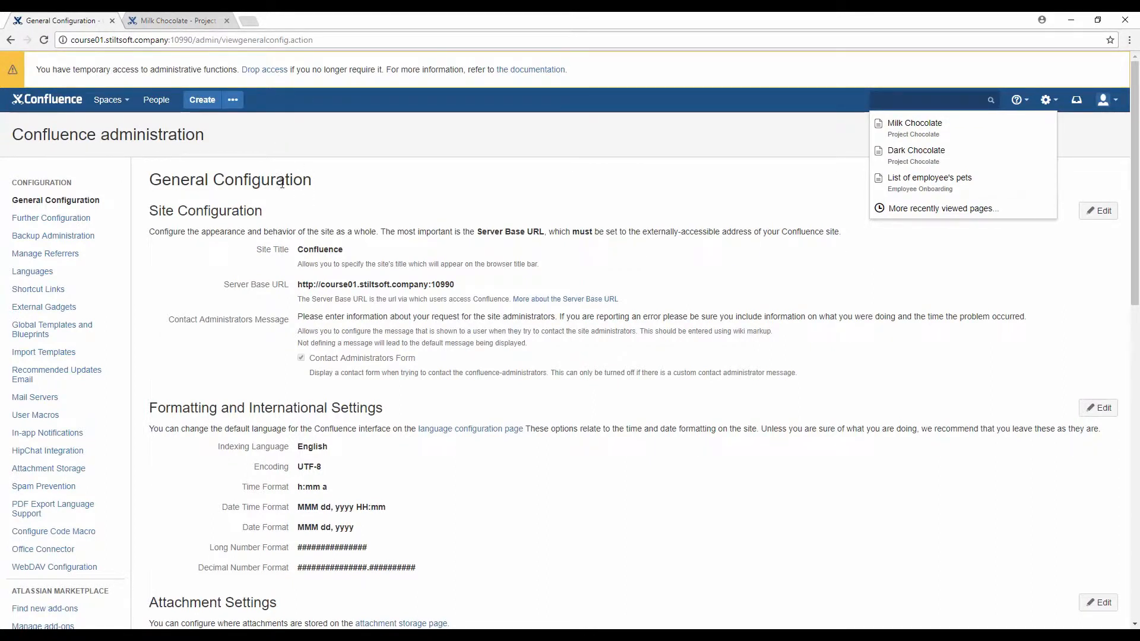
{"action": "left_click", "coordinate": [737, 168]}
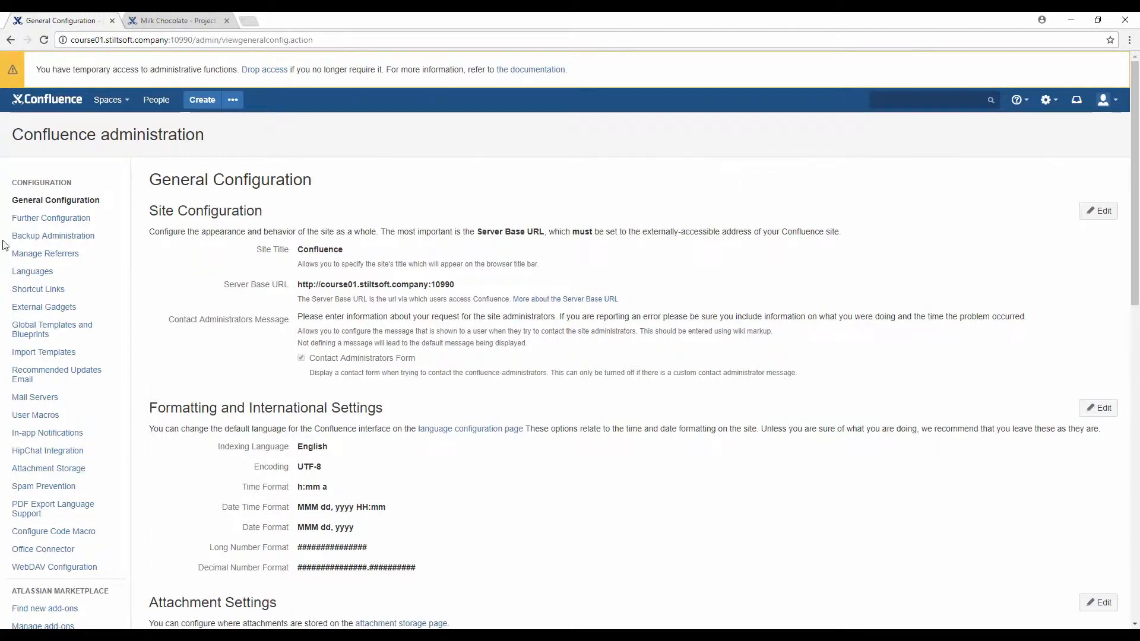
{"action": "left_click", "coordinate": [265, 70]}
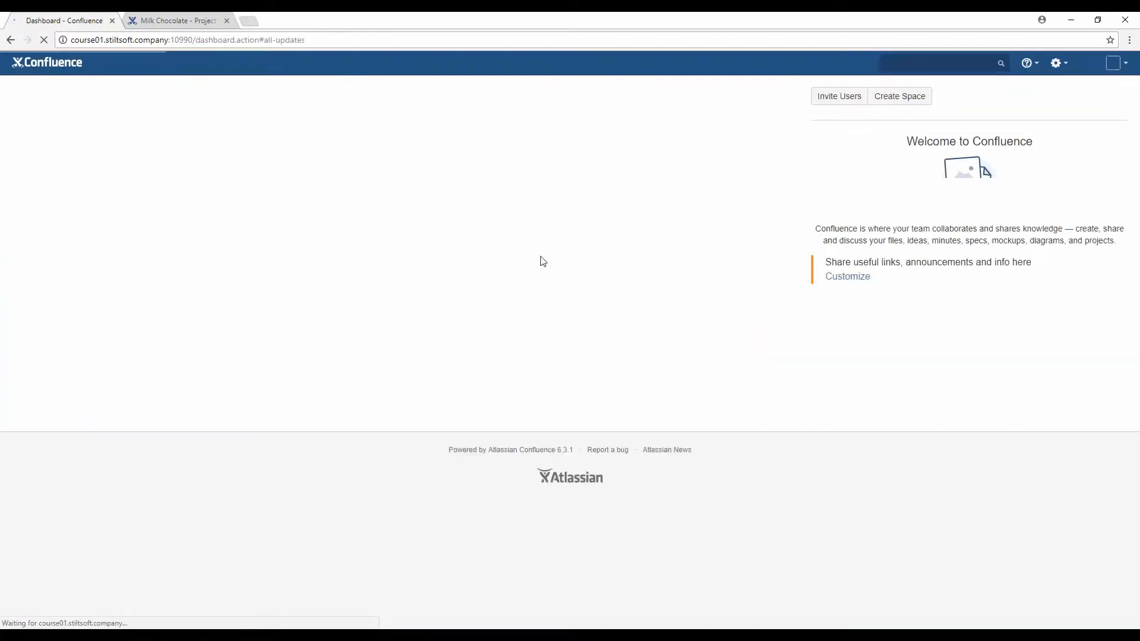
Close the Milk Chocolate tab and bring up the administration gear menu
{"action": "left_click", "coordinate": [227, 20]}
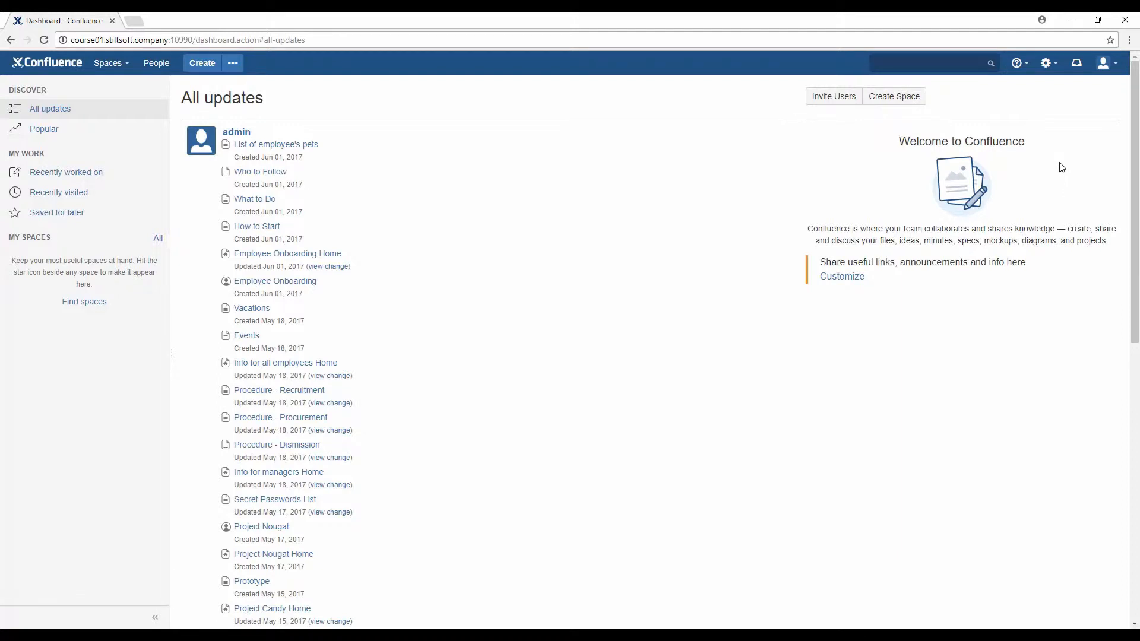
{"action": "left_click", "coordinate": [1054, 73]}
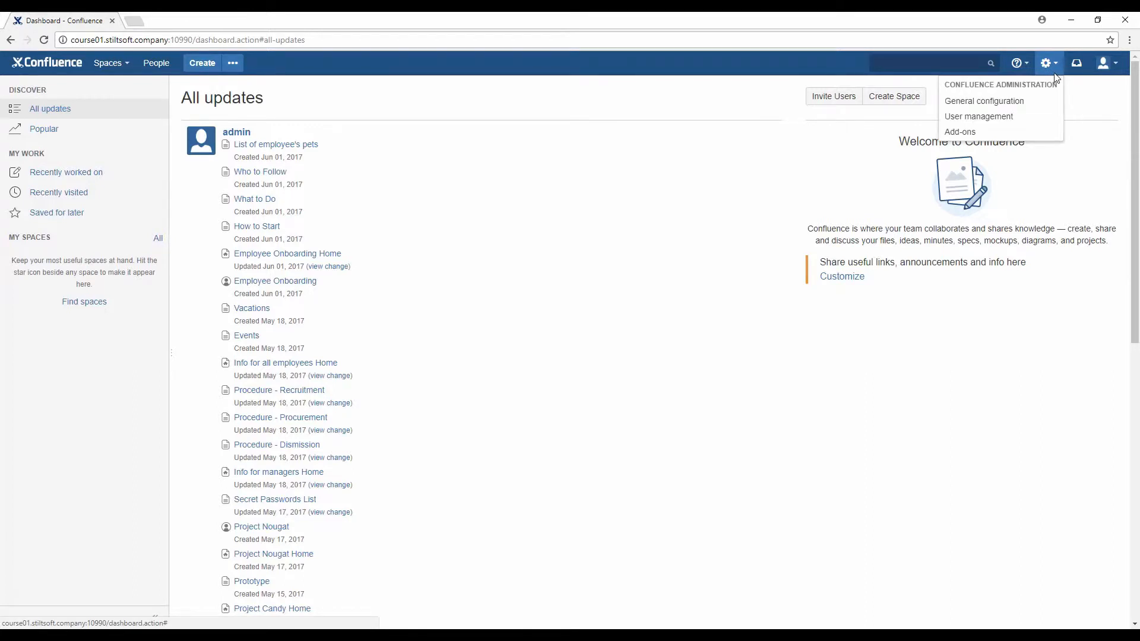
Reach General Configuration, re-confirming admin access with the saved password
{"action": "left_click", "coordinate": [1051, 102]}
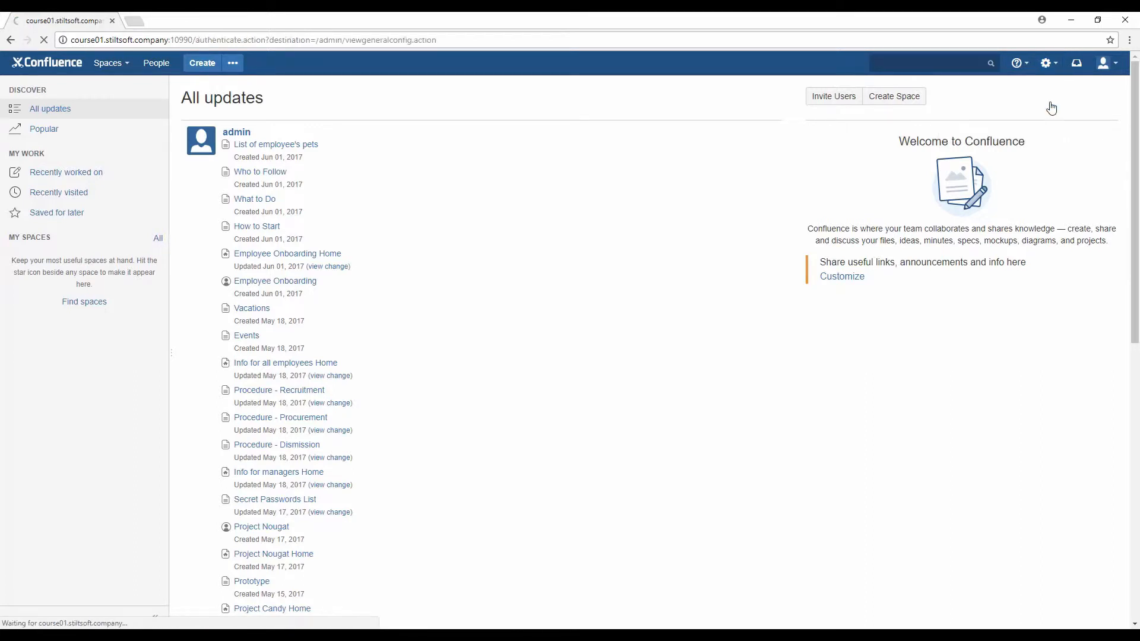
{"action": "left_click", "coordinate": [539, 258]}
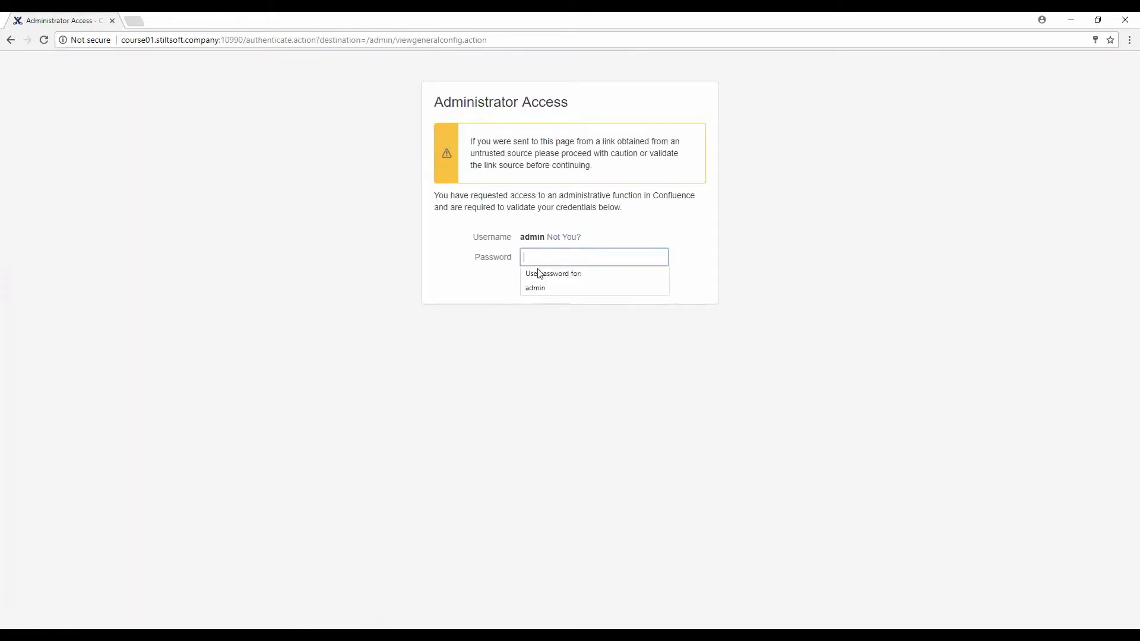
{"action": "left_click", "coordinate": [539, 288]}
{"action": "left_click", "coordinate": [541, 281]}
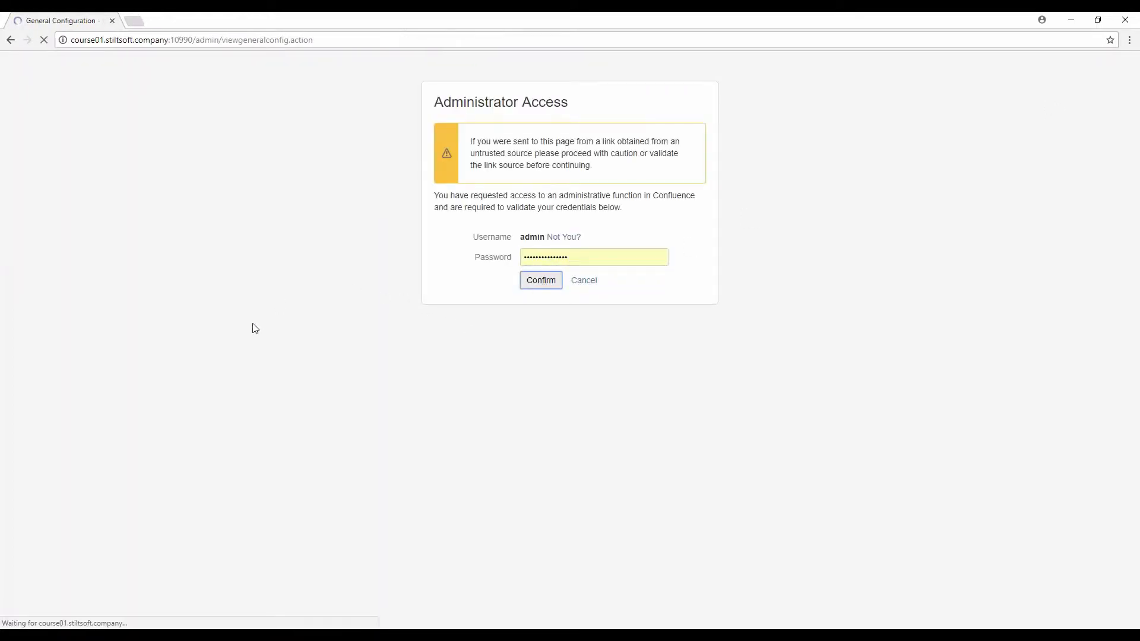
{"action": "scroll", "coordinate": [35, 301], "scroll_direction": "down", "scroll_amount": 4}
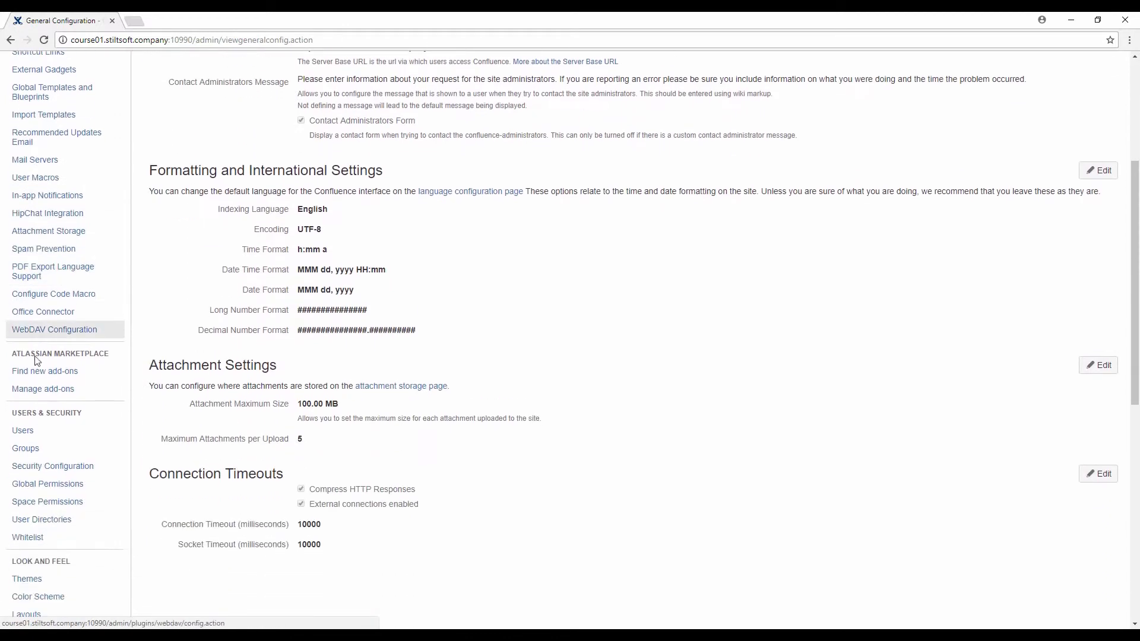
Open the Users administration page via a 'use' quick search and go to the Add a User form
{"action": "left_click", "coordinate": [34, 433]}
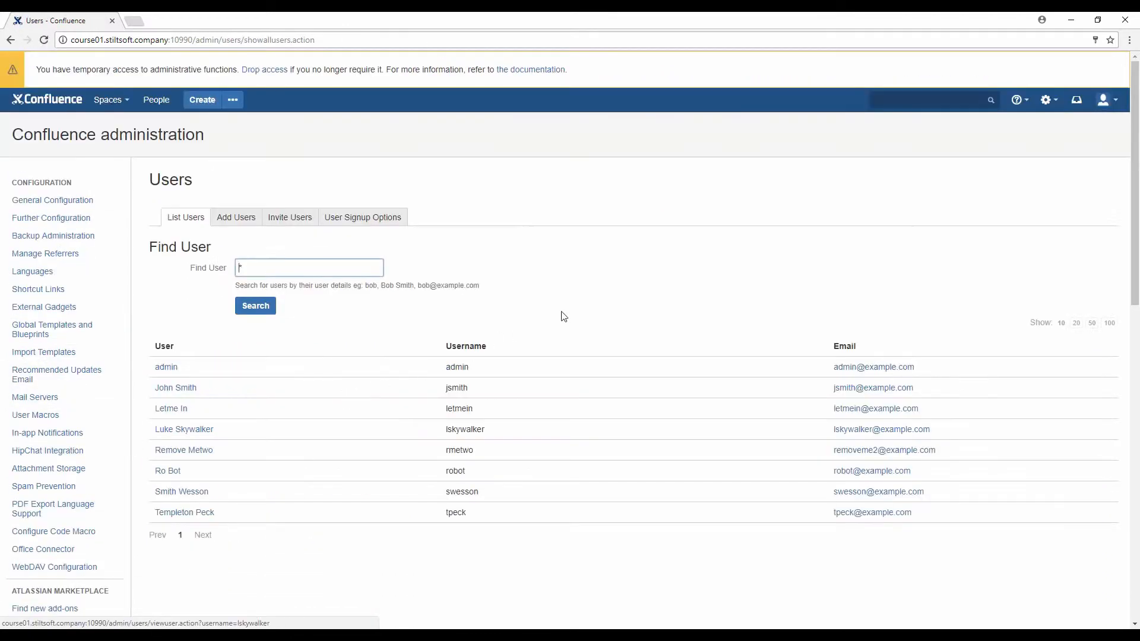
{"action": "left_click", "coordinate": [1049, 100]}
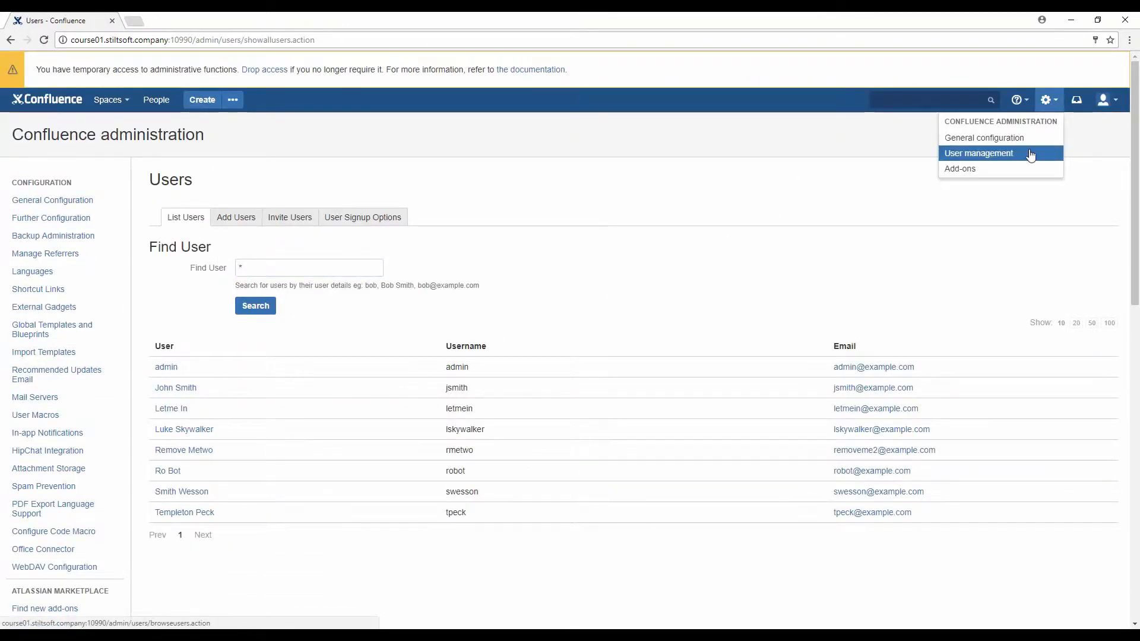
{"action": "left_click", "coordinate": [1031, 154]}
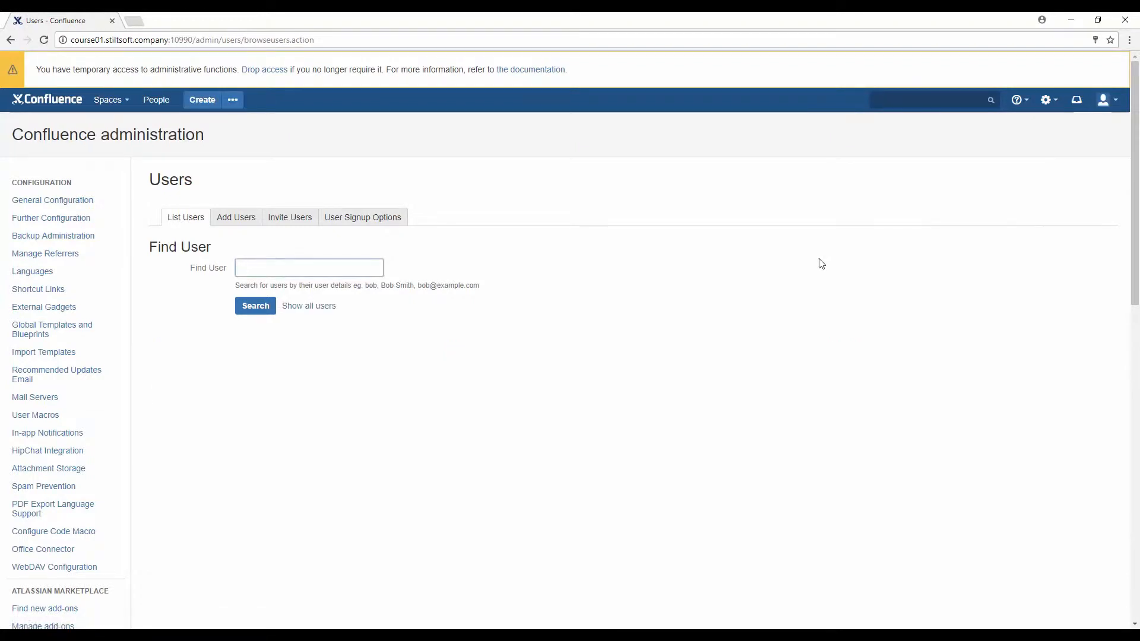
{"action": "left_click", "coordinate": [908, 225]}
{"action": "key", "text": "slash"}
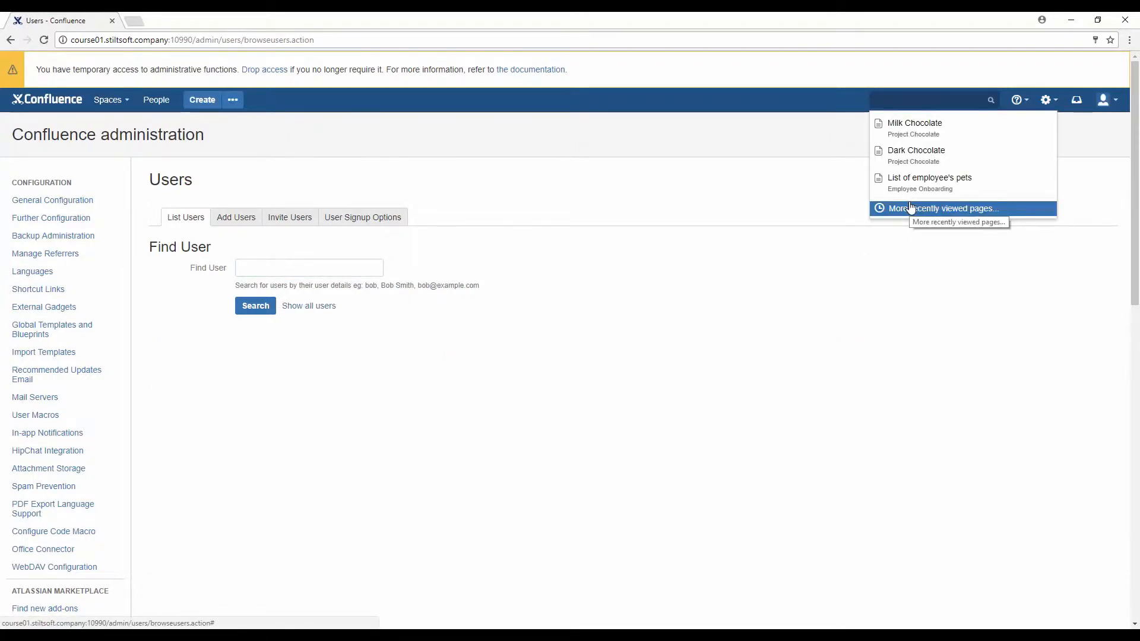
{"action": "type", "text": "use"}
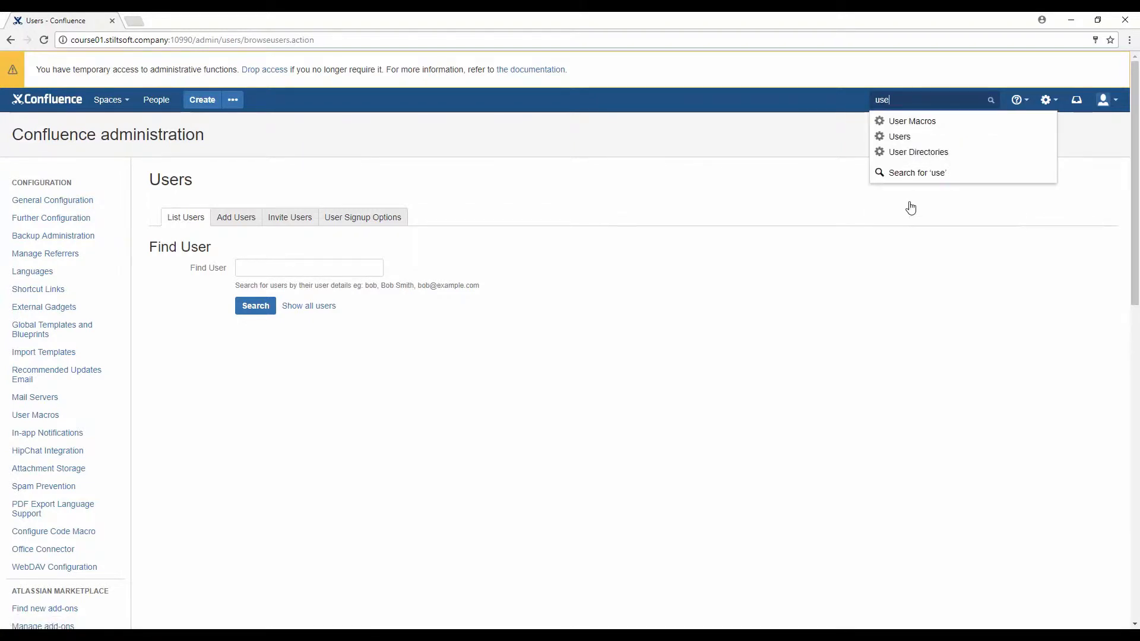
{"action": "left_click", "coordinate": [908, 137]}
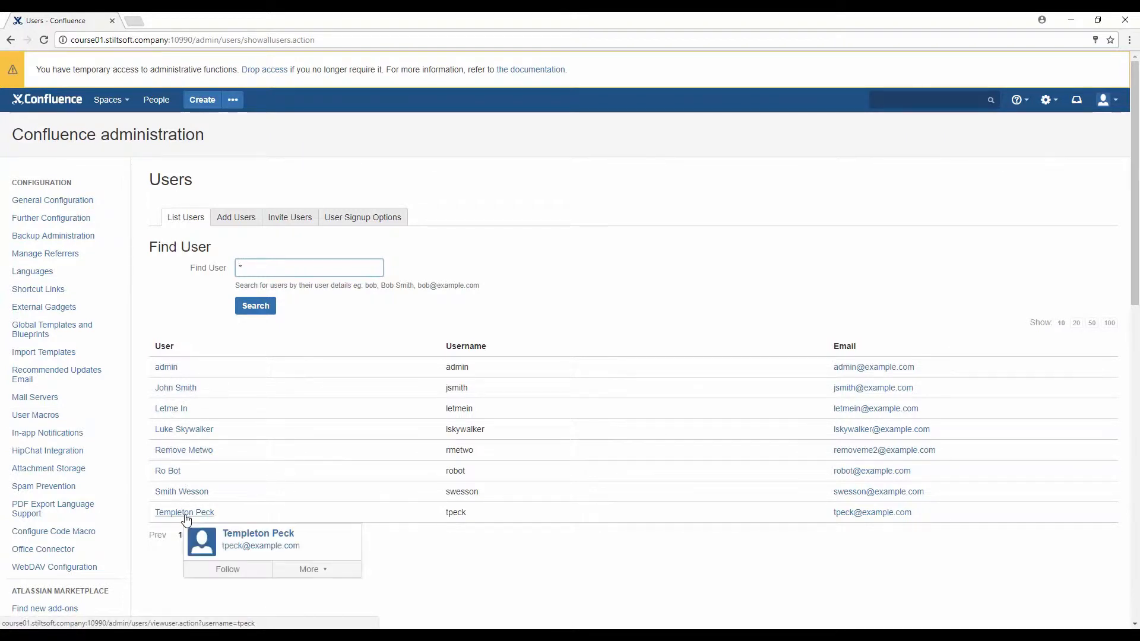
{"action": "left_click", "coordinate": [244, 221]}
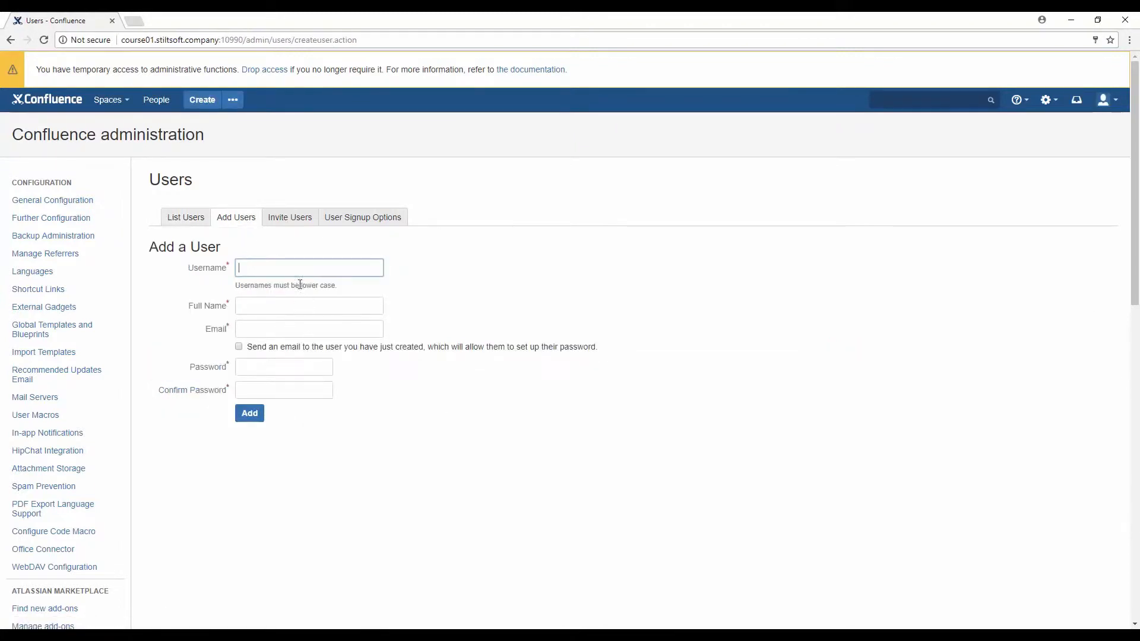
Enter the new user's username, full name and e-mail from the autofill suggestions
{"action": "type", "text": "jbl"}
{"action": "left_click", "coordinate": [297, 284]}
{"action": "left_click", "coordinate": [291, 307]}
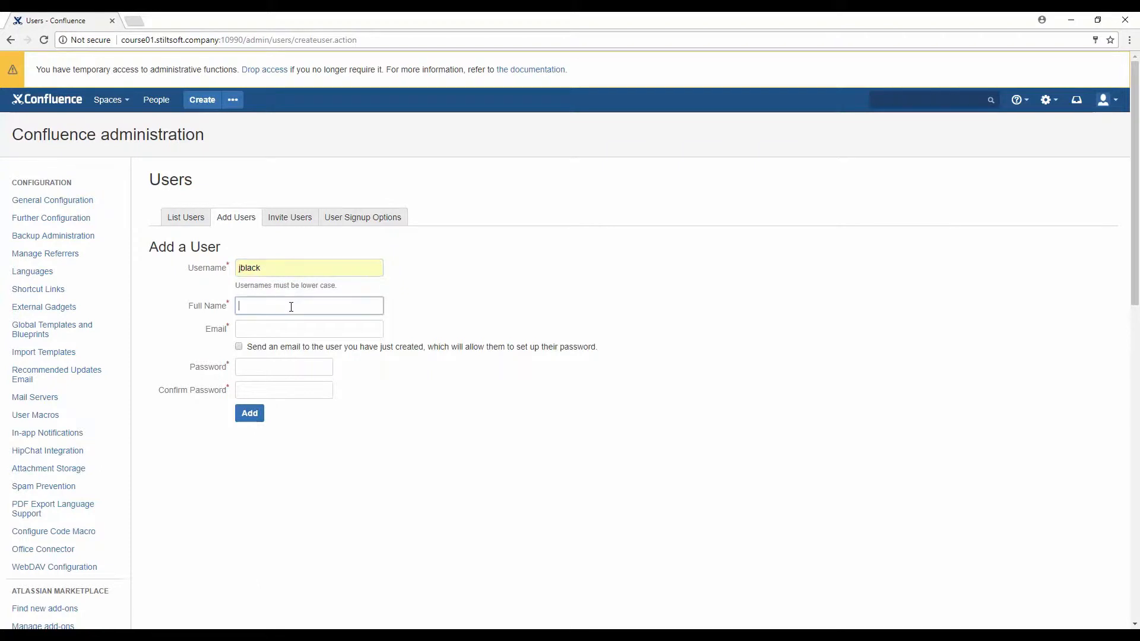
{"action": "type", "text": "Ja"}
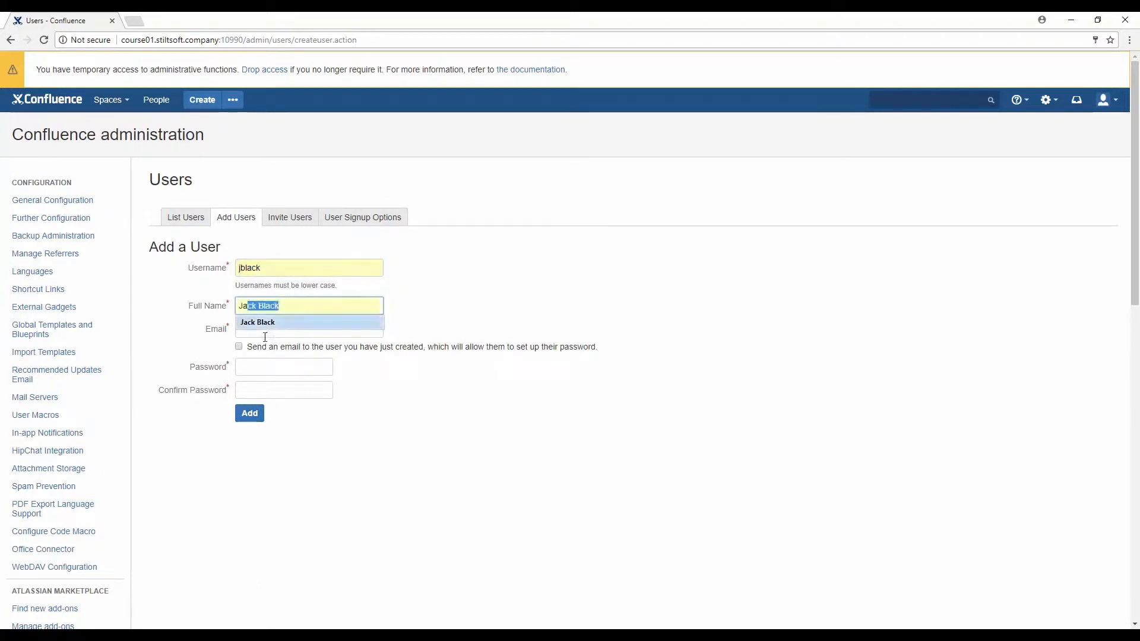
{"action": "left_click", "coordinate": [261, 322]}
{"action": "left_click", "coordinate": [268, 327]}
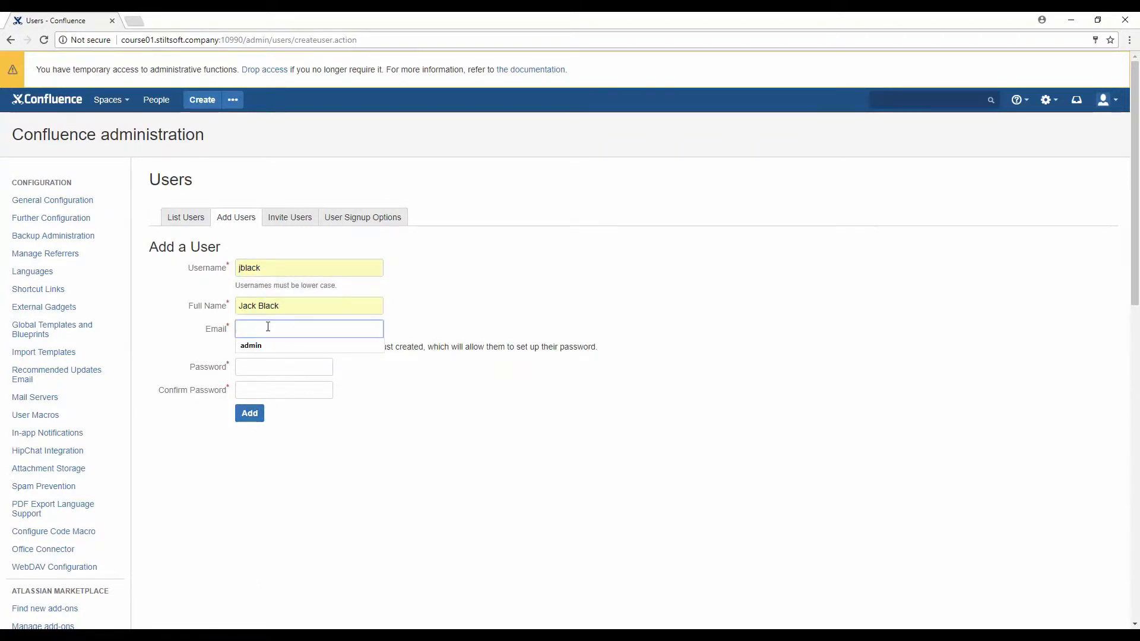
{"action": "type", "text": "j"}
{"action": "left_click", "coordinate": [274, 346]}
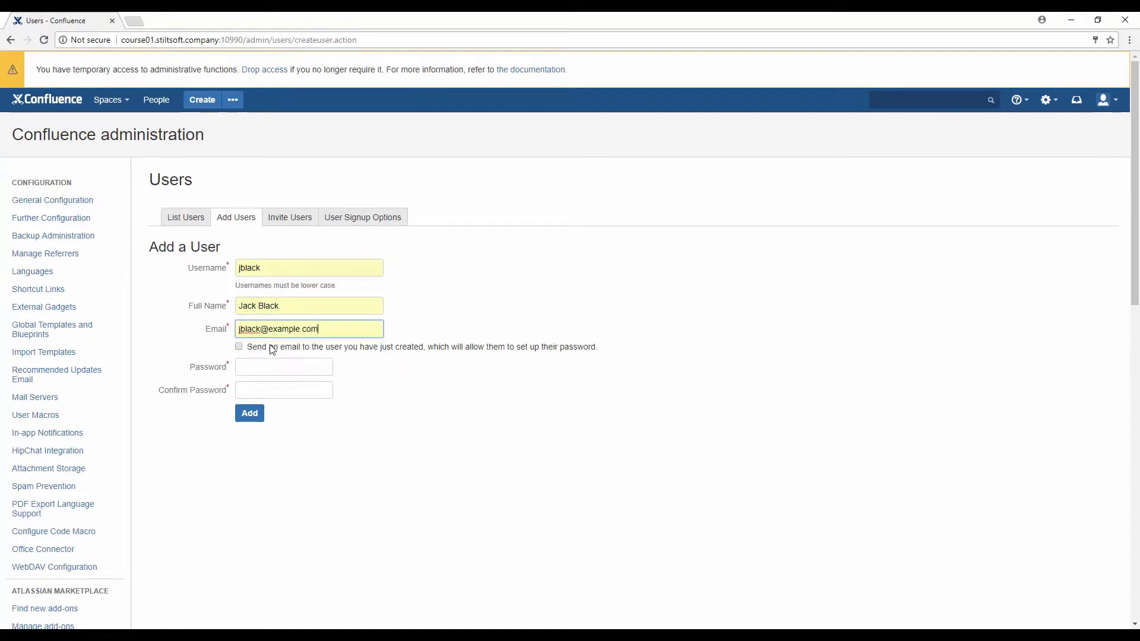
Set and confirm the password, leave the set-password email unchecked, and add the user
{"action": "left_click", "coordinate": [250, 365]}
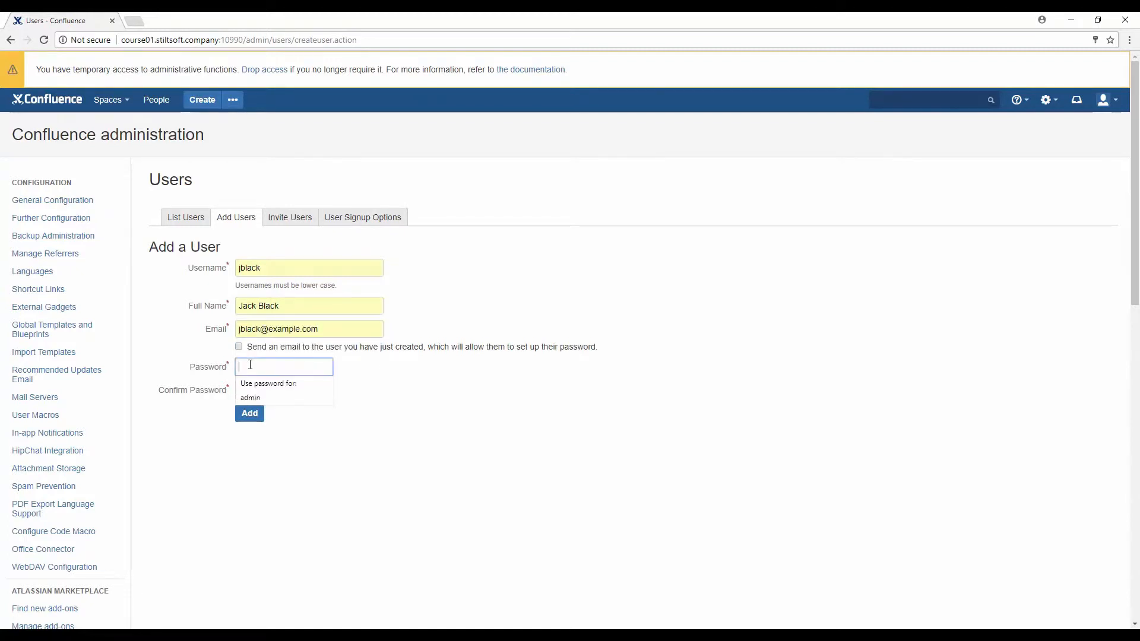
{"action": "type", "text": "jb"}
{"action": "left_click", "coordinate": [254, 391]}
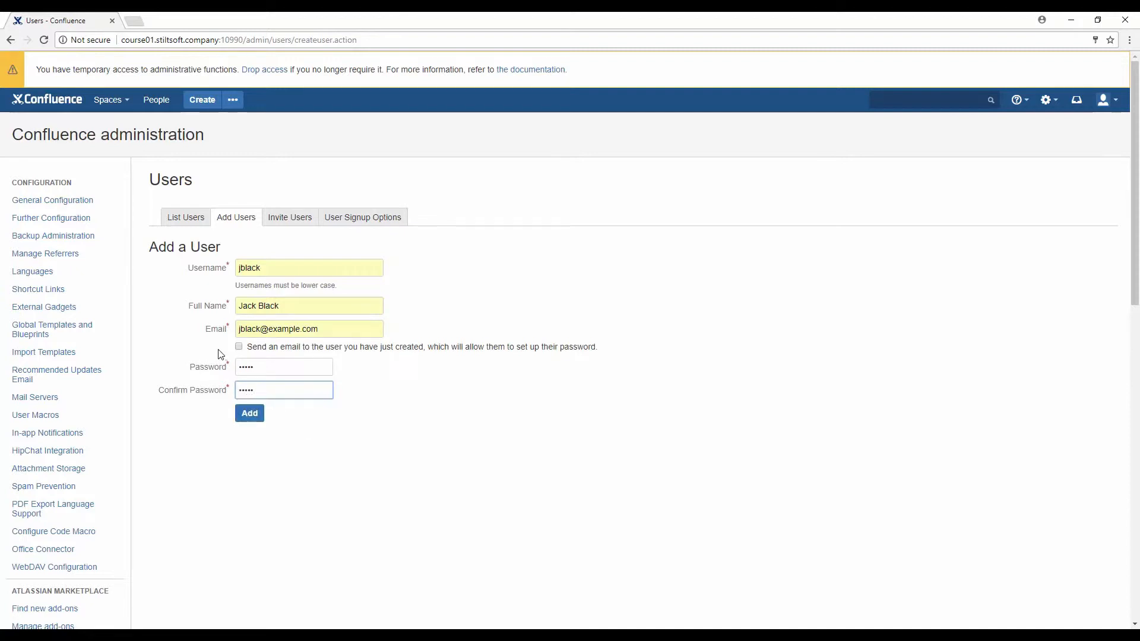
{"action": "left_click", "coordinate": [239, 347]}
{"action": "left_click", "coordinate": [239, 347]}
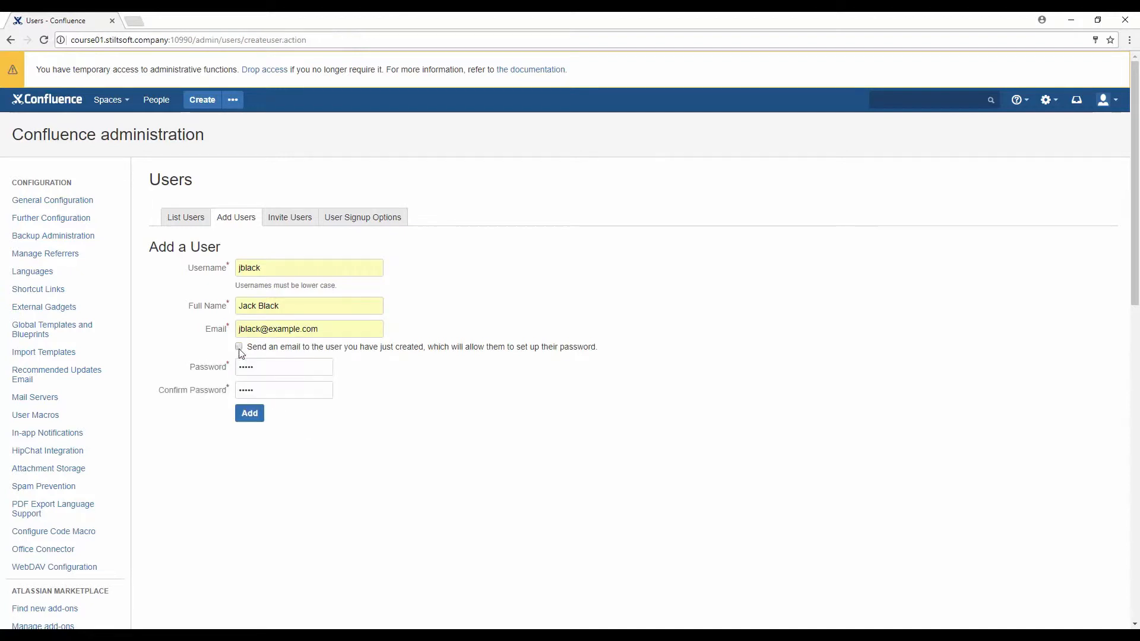
{"action": "left_click", "coordinate": [245, 414]}
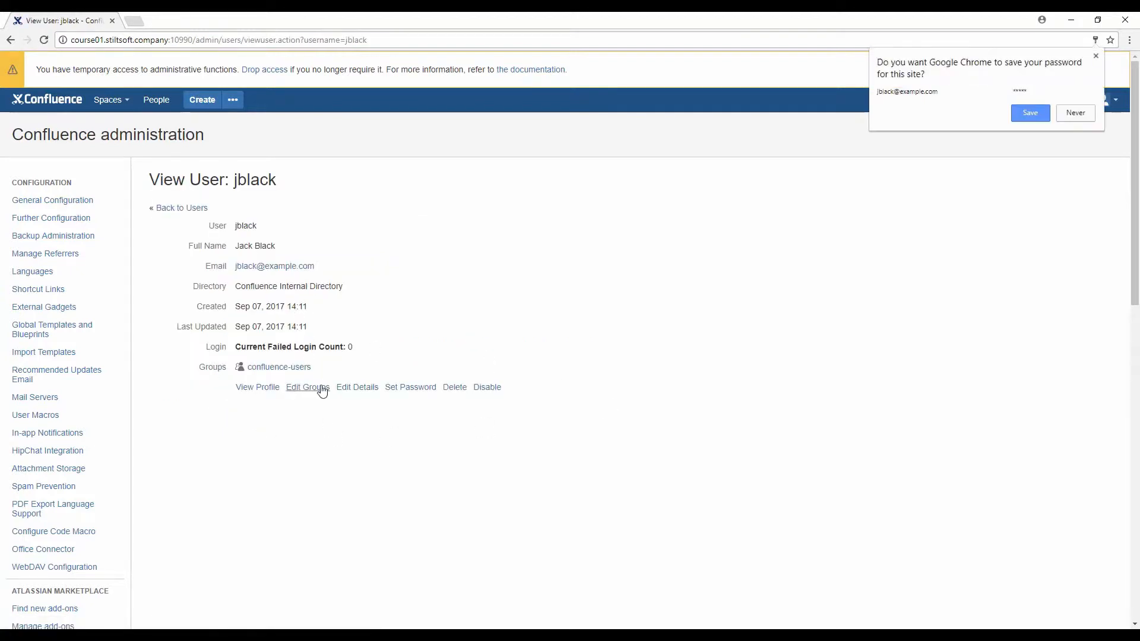
{"action": "left_click", "coordinate": [321, 389]}
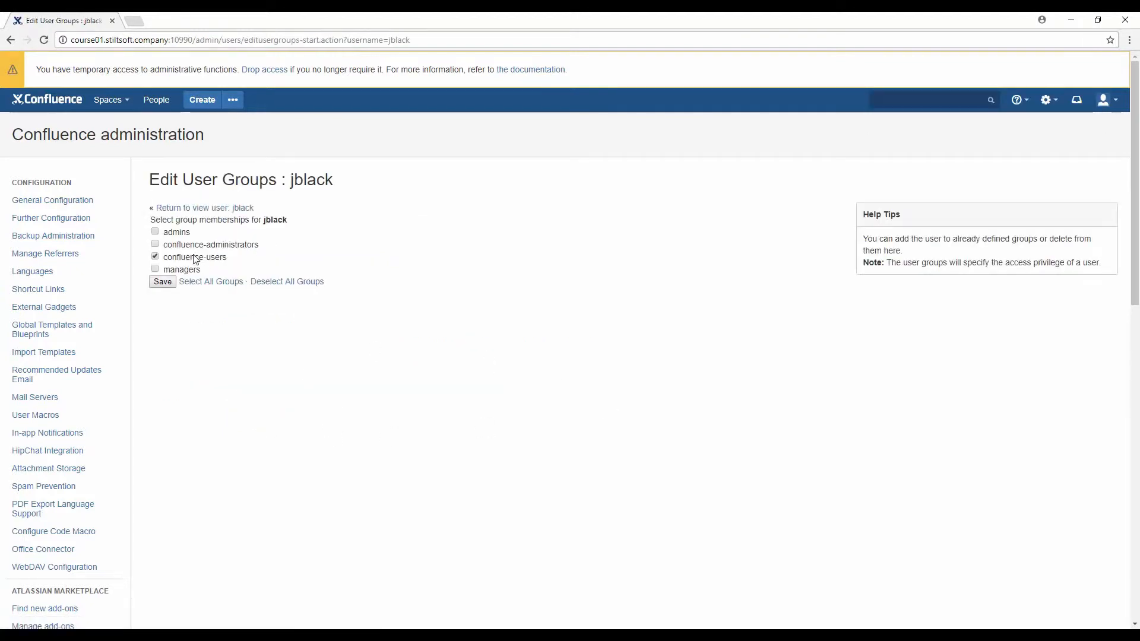
{"action": "left_click", "coordinate": [155, 245]}
{"action": "left_click", "coordinate": [156, 245]}
{"action": "left_click", "coordinate": [163, 282]}
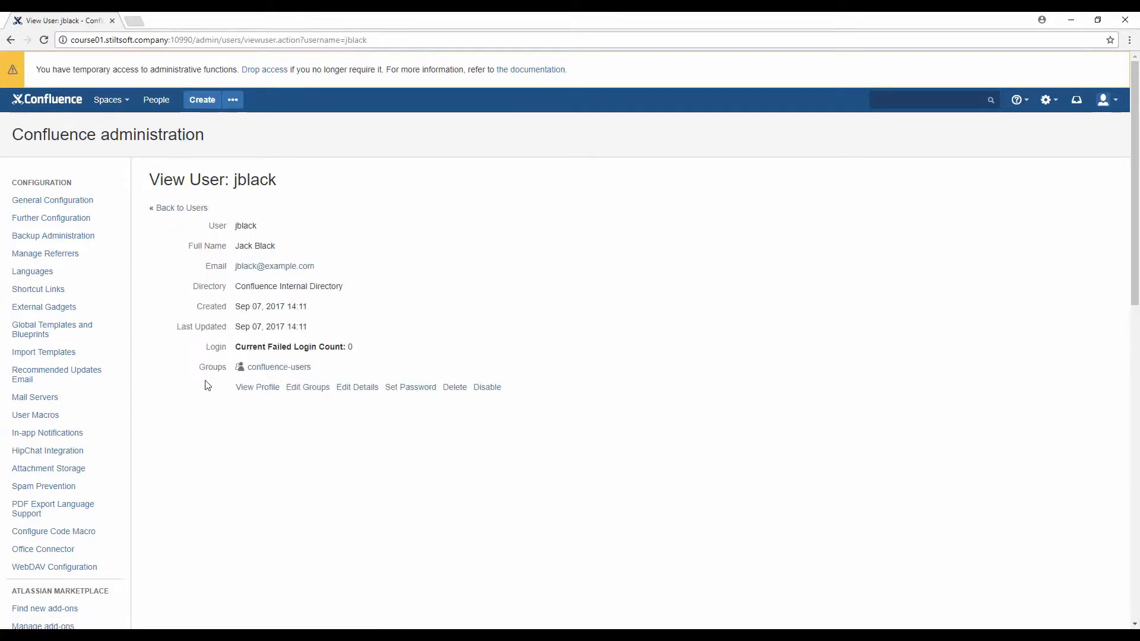
{"action": "left_click", "coordinate": [172, 208]}
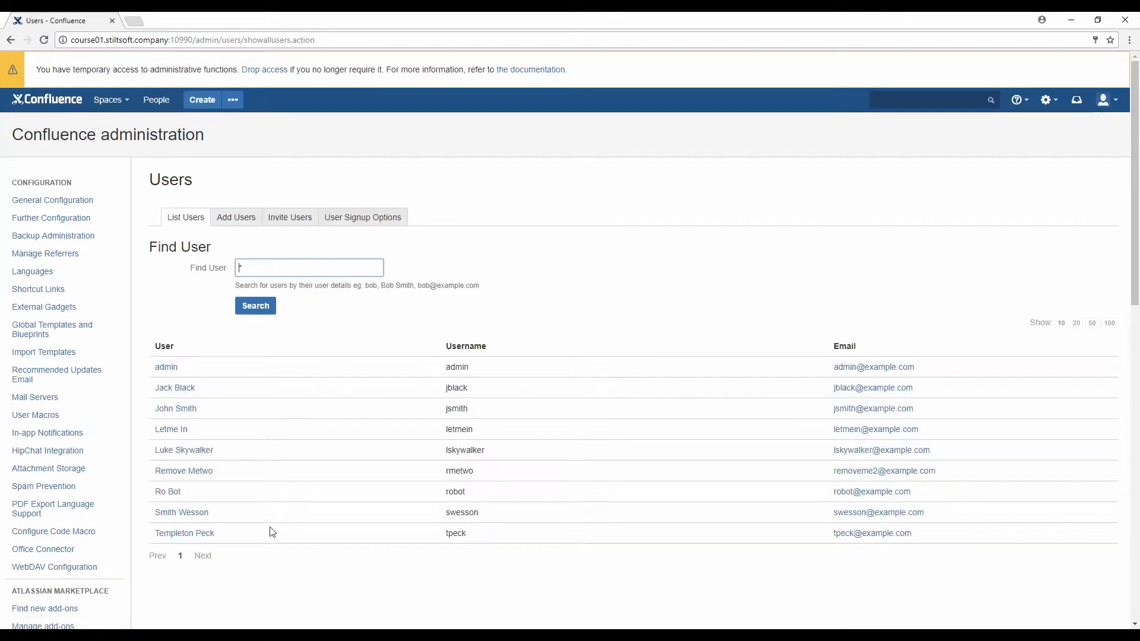
Search 'lice' and open License Details, showing a 10-user Starter License with 8 signed up
{"action": "left_click", "coordinate": [562, 338]}
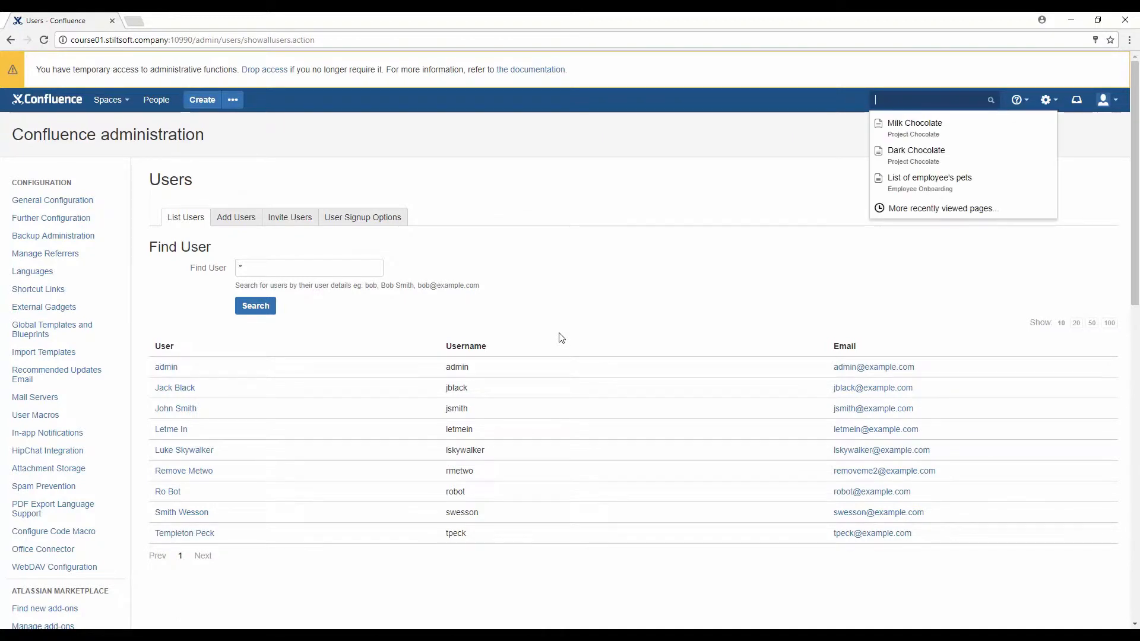
{"action": "type", "text": "lice"}
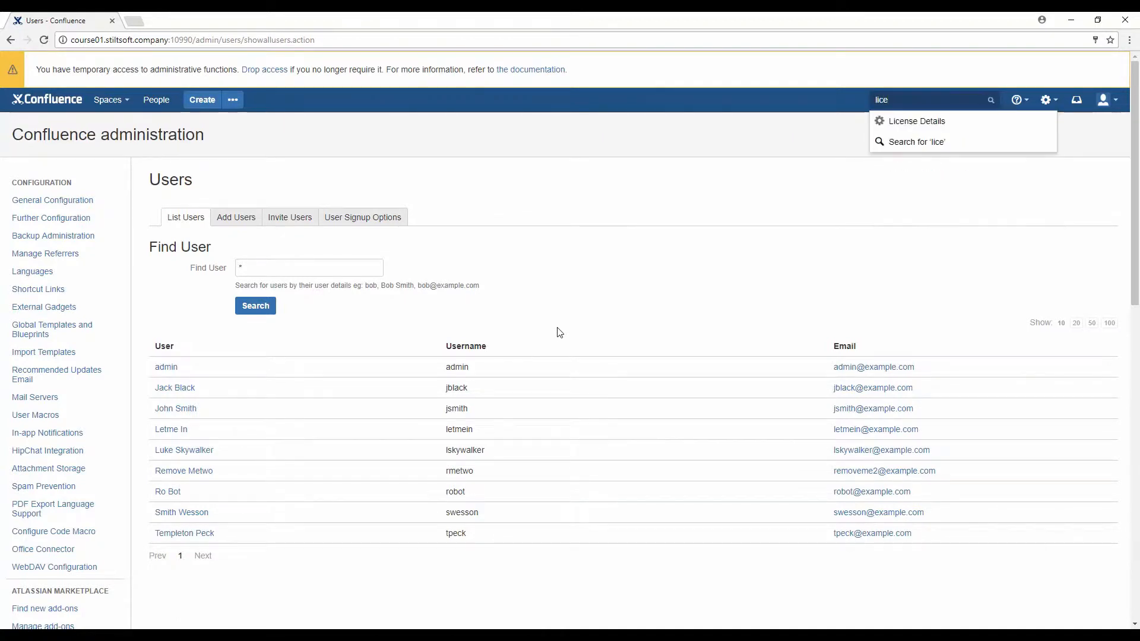
{"action": "left_click", "coordinate": [921, 123]}
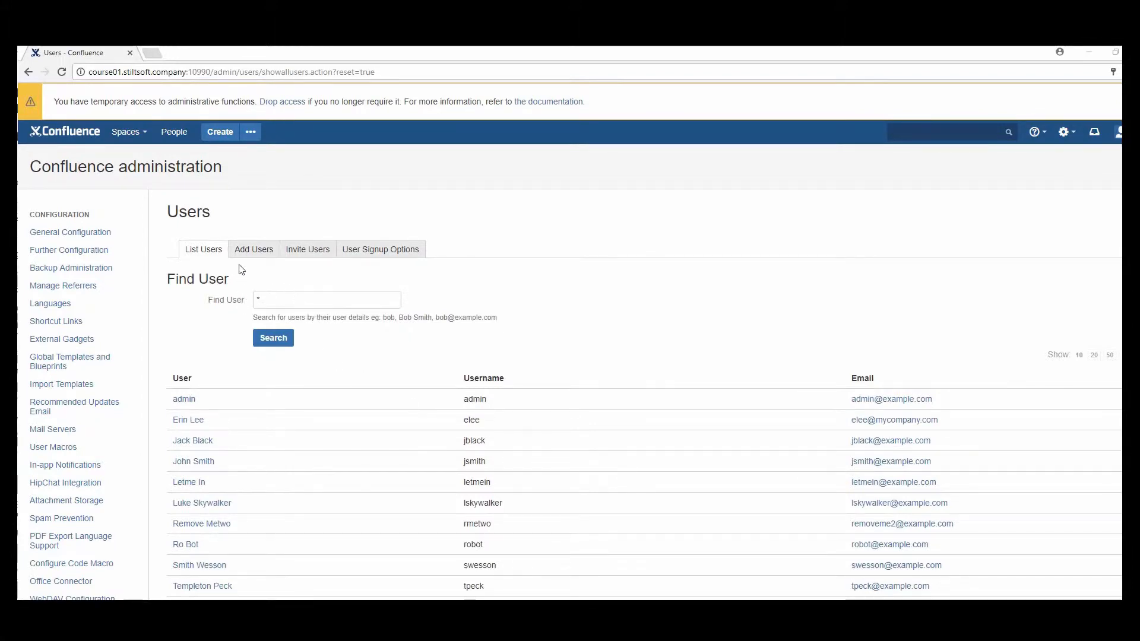
Select the sign-up link on the Invite Users tab and open a new incognito window
{"action": "left_click", "coordinate": [254, 253]}
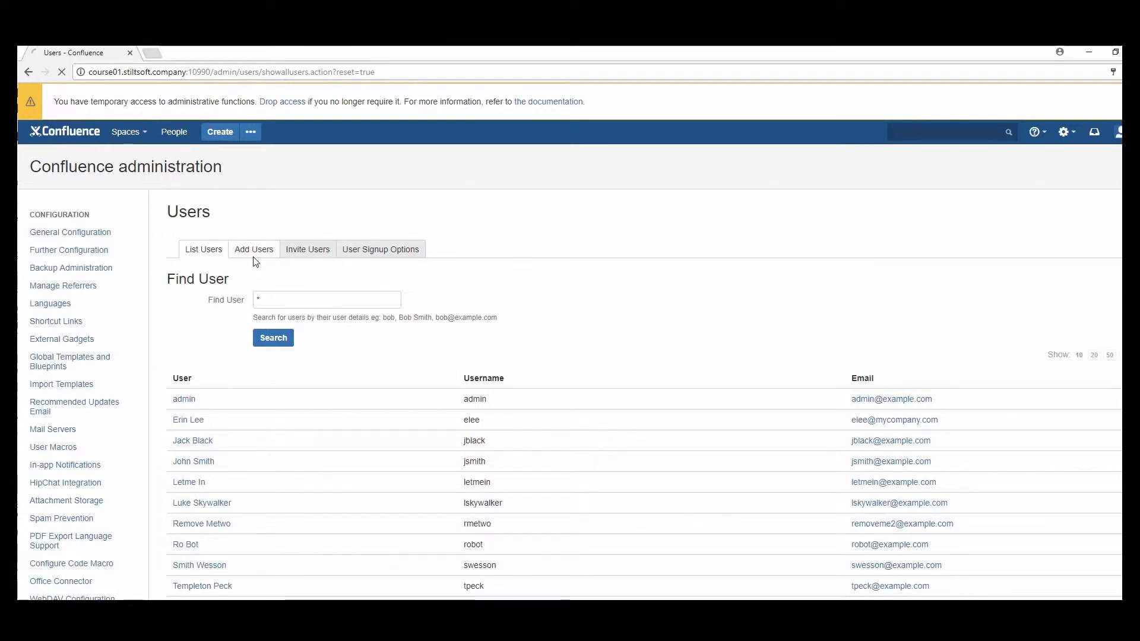
{"action": "left_click", "coordinate": [296, 260]}
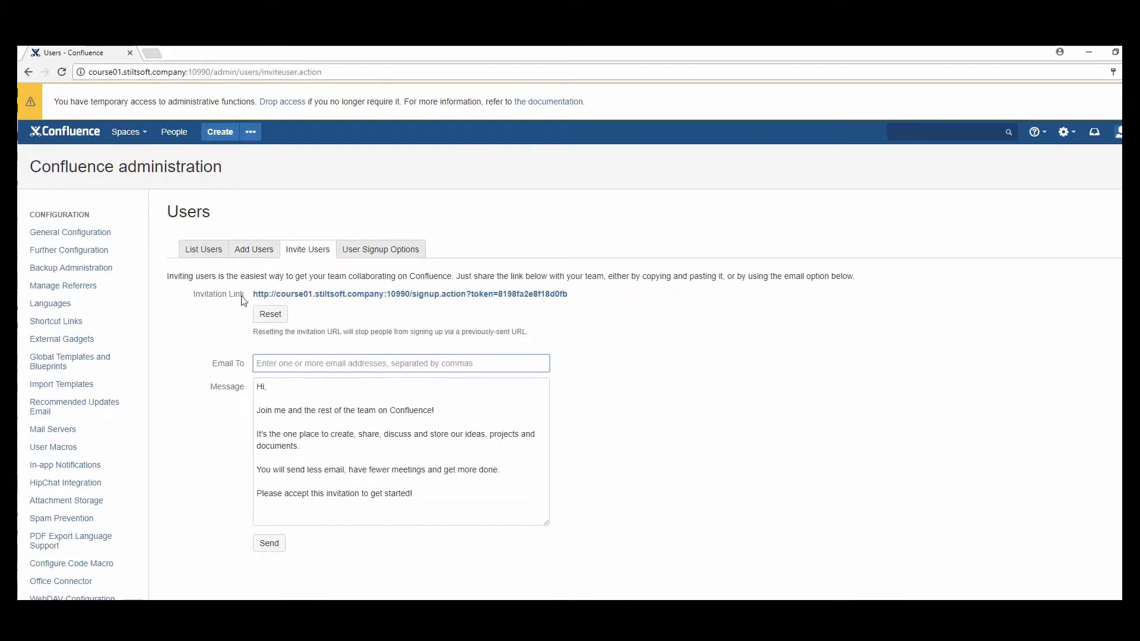
{"action": "left_click_drag", "start_coordinate": [251, 294], "coordinate": [575, 306]}
{"action": "key", "text": "ctrl+c"}
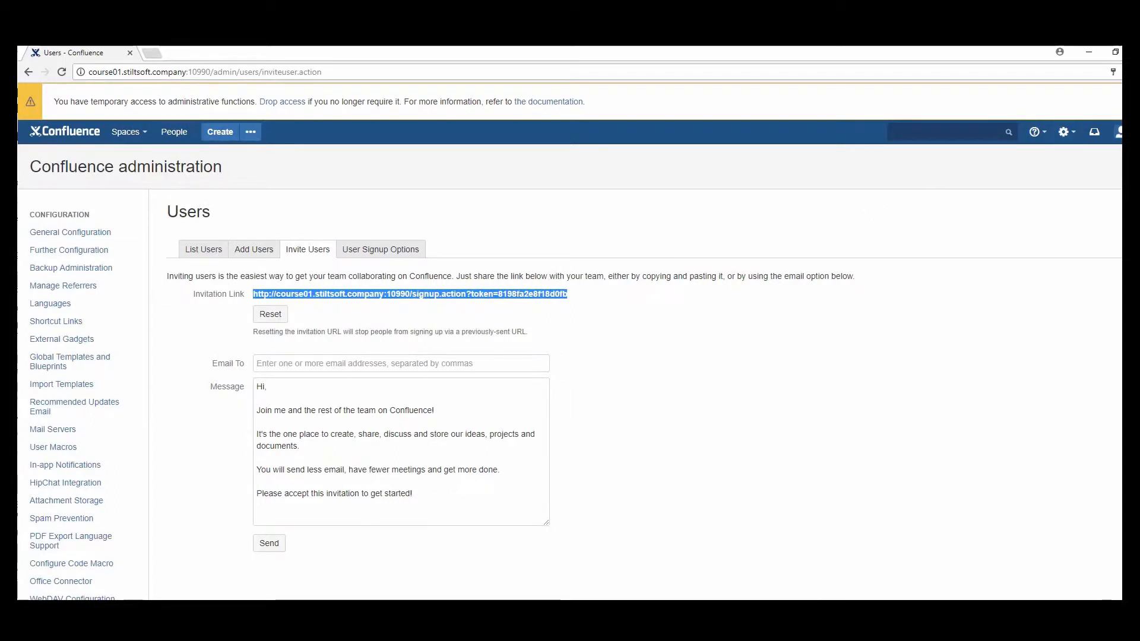
{"action": "left_click", "coordinate": [1114, 72]}
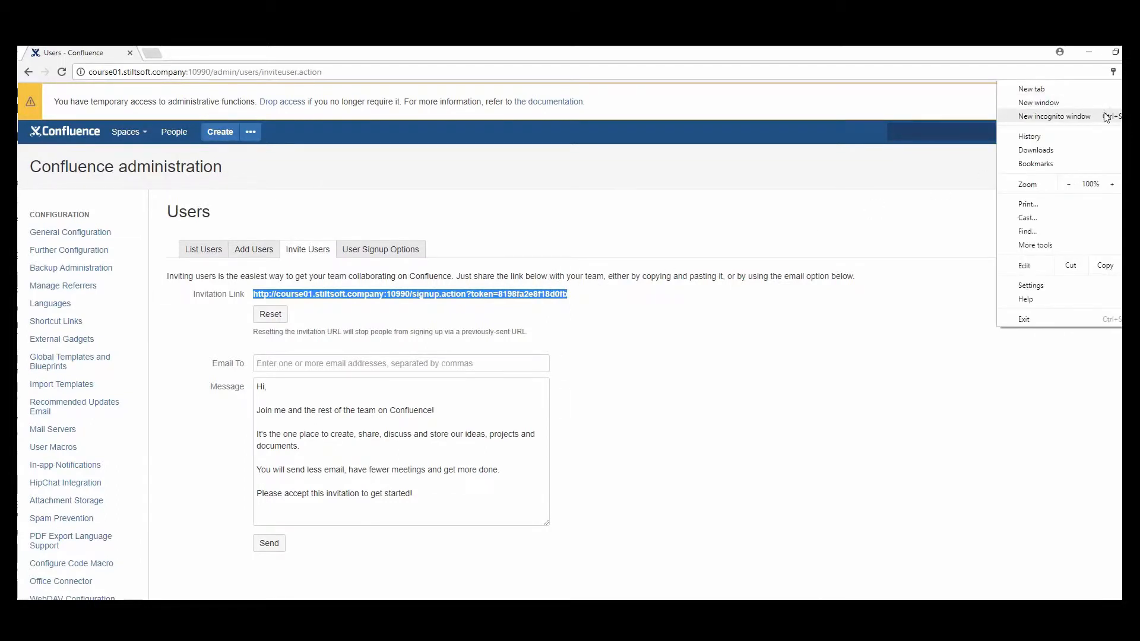
{"action": "left_click", "coordinate": [1055, 116]}
Paste the invitation link into the incognito window and load the sign-up form
{"action": "key", "text": "ctrl+v"}
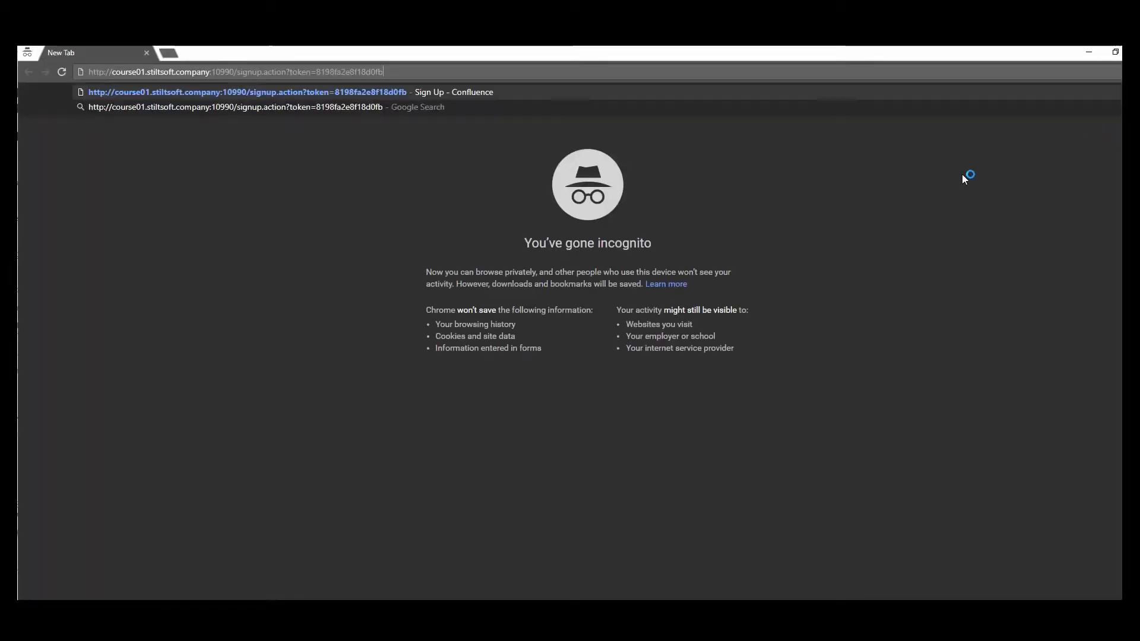
{"action": "key", "text": "Return"}
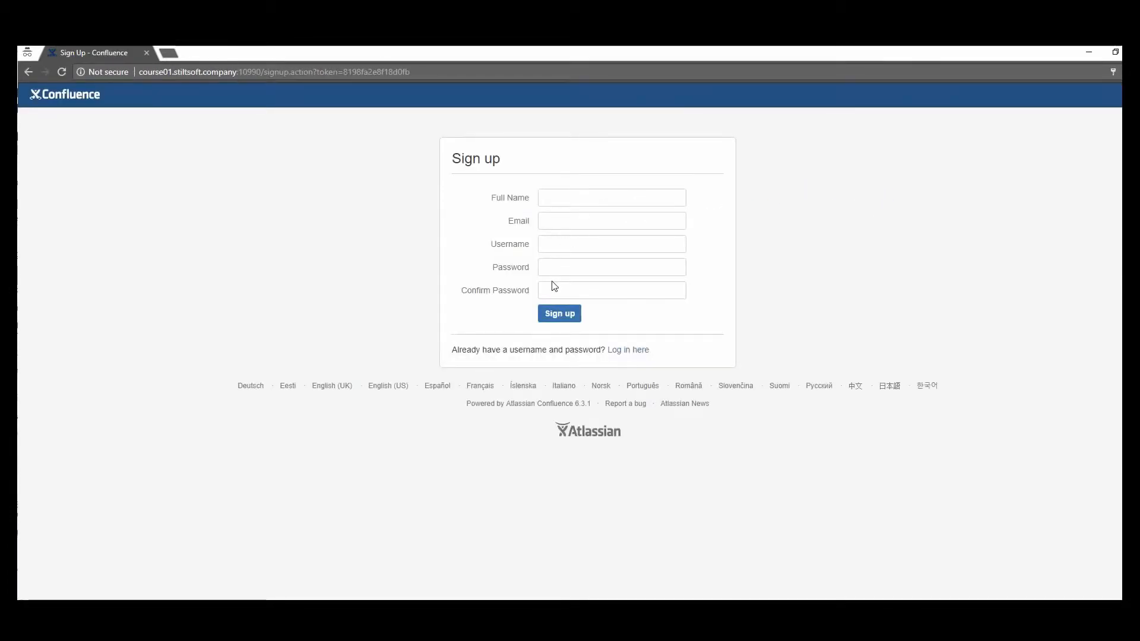
{"action": "left_click", "coordinate": [552, 289]}
{"action": "left_click", "coordinate": [562, 237]}
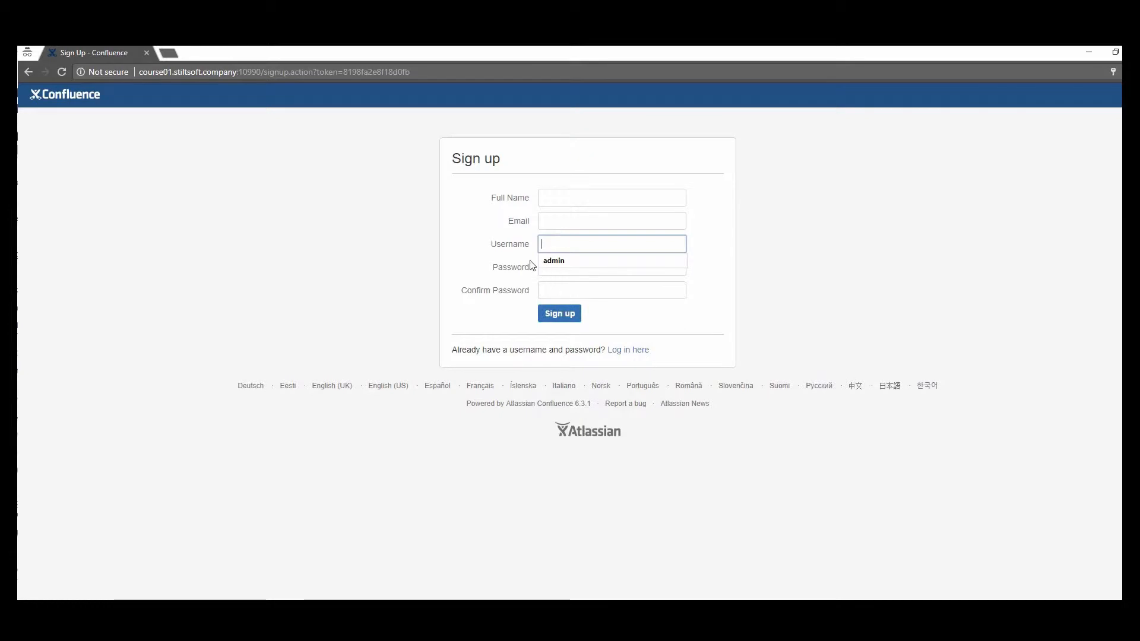
{"action": "left_click", "coordinate": [480, 265]}
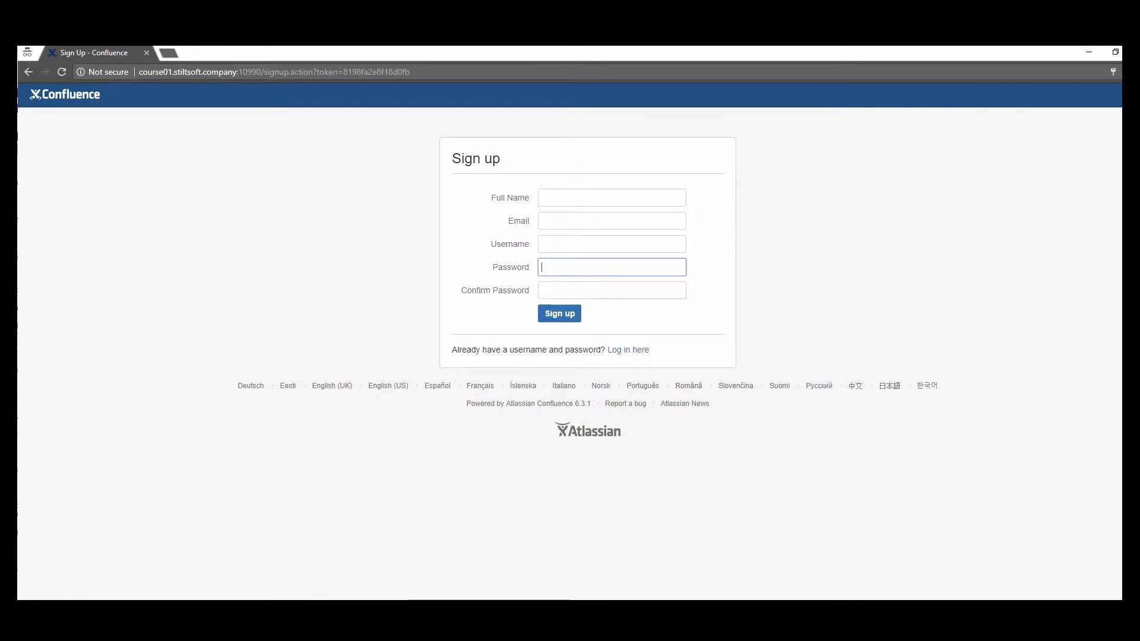
In the admin window, generate a new invitation link, invalidating the old one
{"action": "left_click", "coordinate": [266, 638]}
{"action": "left_click", "coordinate": [137, 594]}
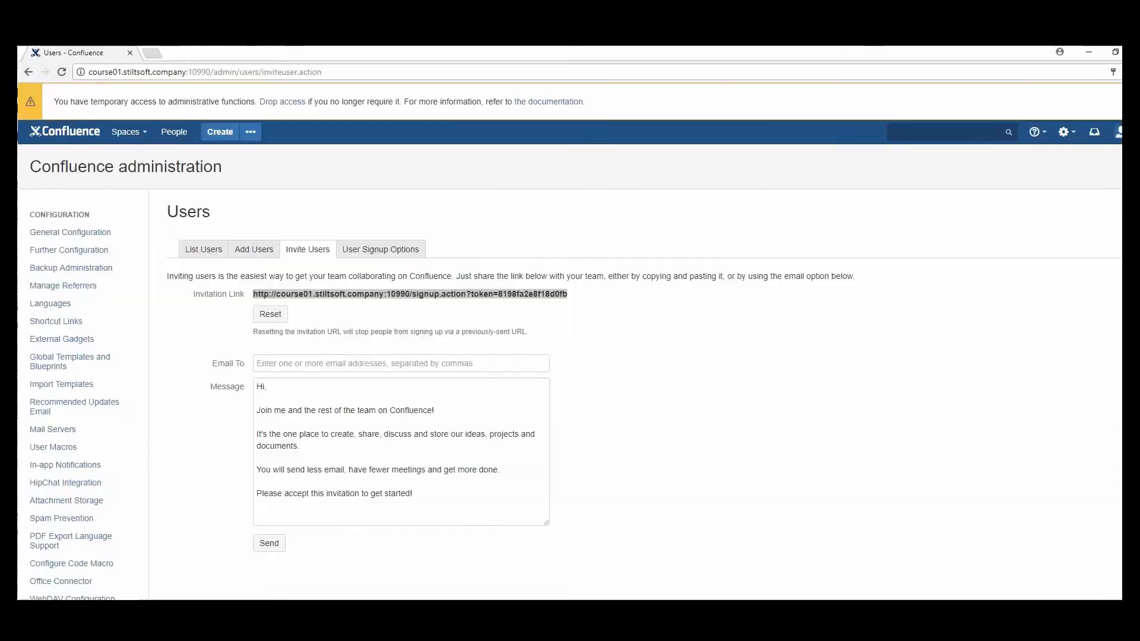
{"action": "left_click", "coordinate": [271, 315]}
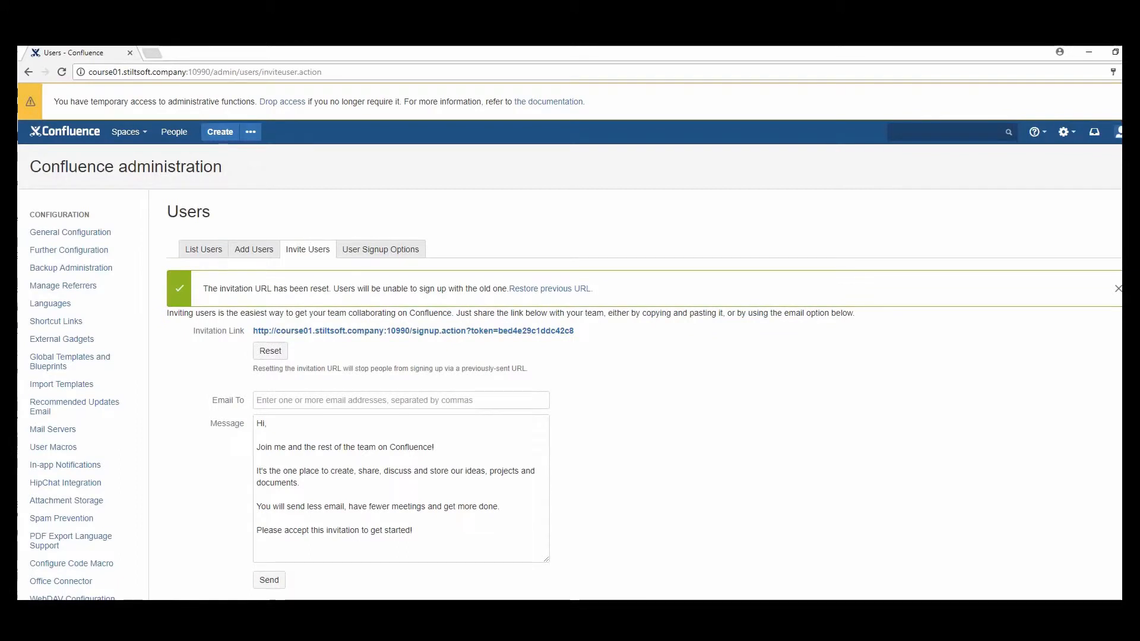
Reload the old signup URL to see the expired-token error, then restore the previous invitation URL
{"action": "left_click", "coordinate": [267, 638]}
{"action": "left_click", "coordinate": [398, 594]}
{"action": "double_click", "coordinate": [457, 72]}
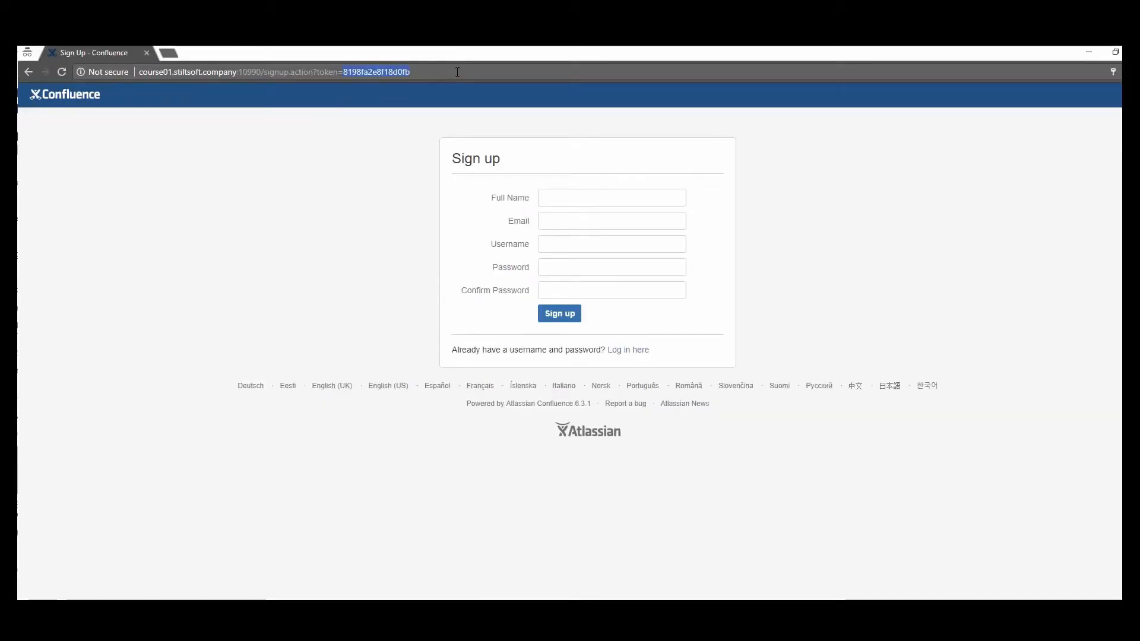
{"action": "left_click", "coordinate": [458, 73]}
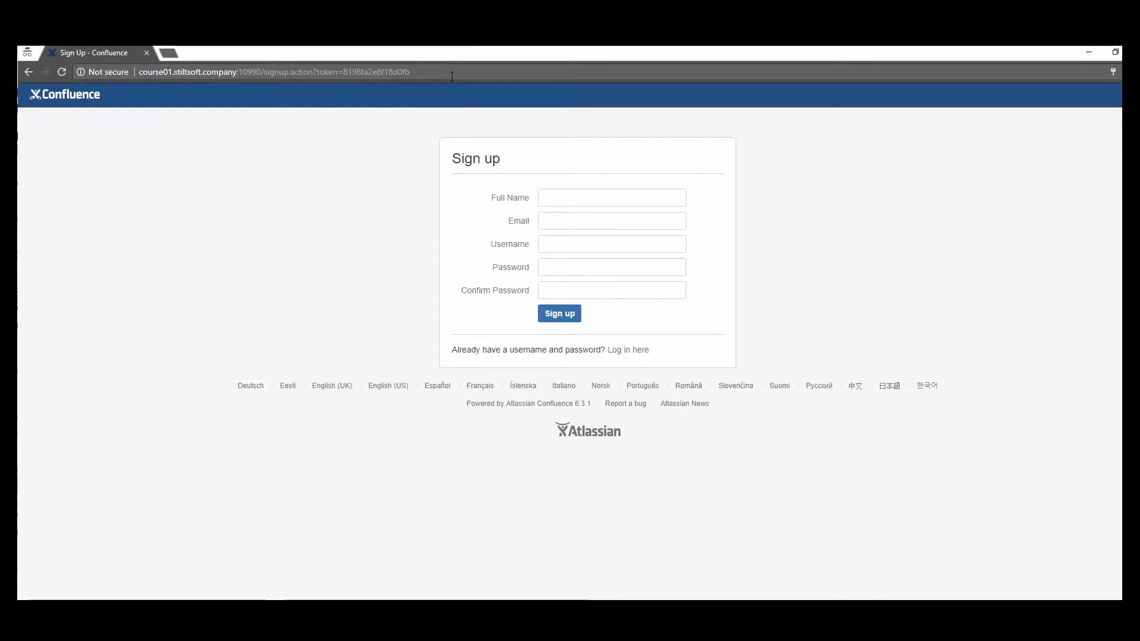
{"action": "double_click", "coordinate": [453, 72]}
{"action": "left_click_drag", "start_coordinate": [453, 72], "coordinate": [174, 67]}
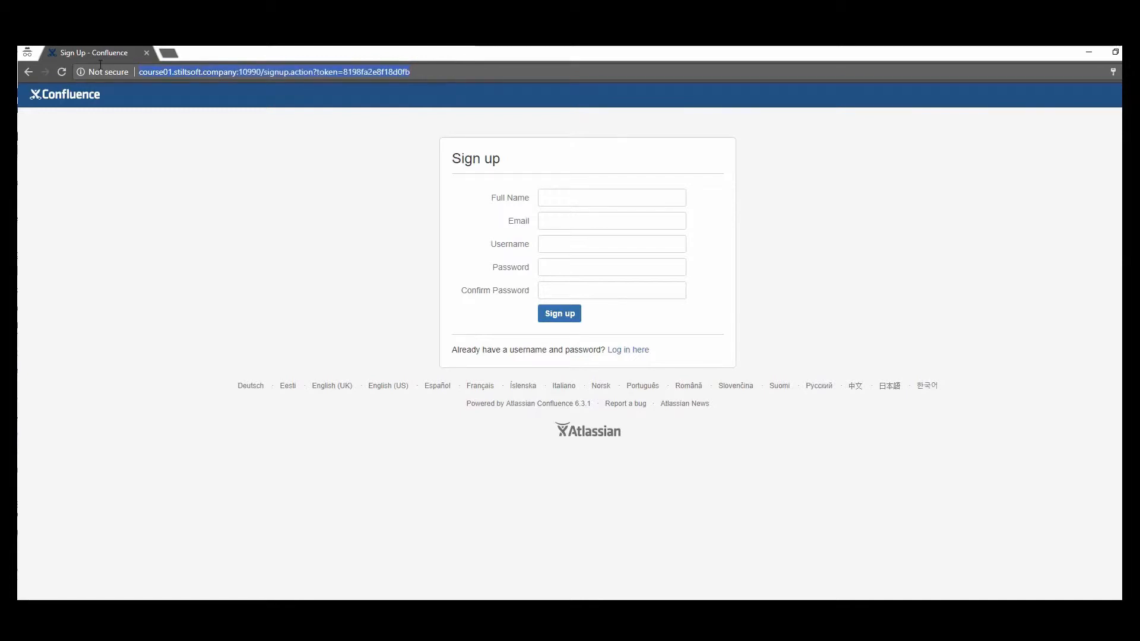
{"action": "key", "text": "Return"}
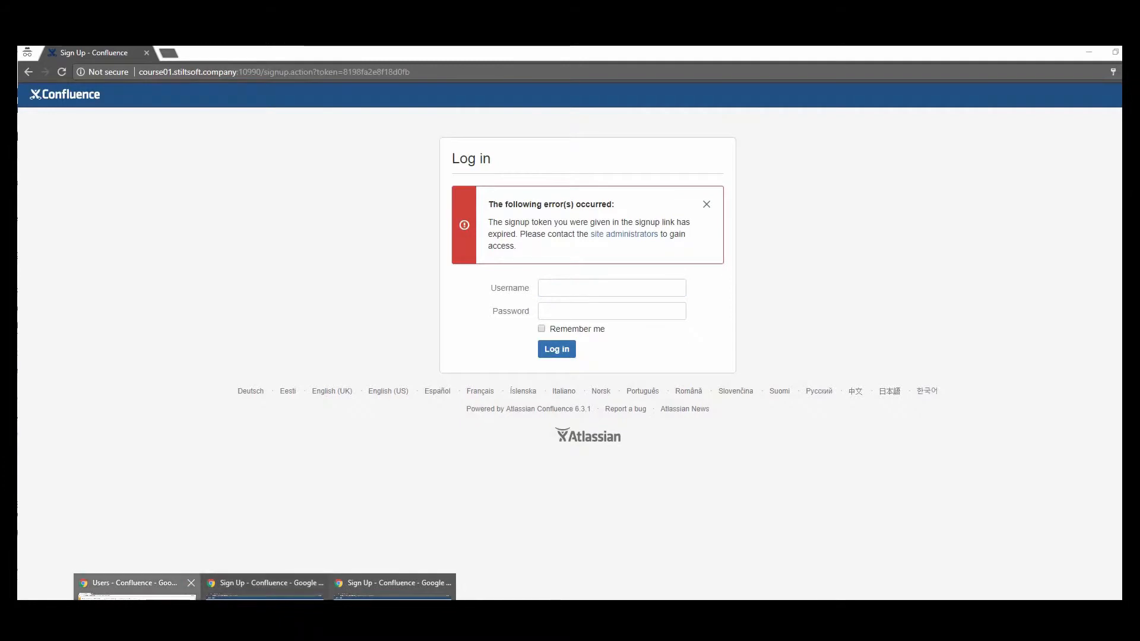
{"action": "left_click", "coordinate": [119, 588]}
{"action": "left_click", "coordinate": [532, 291]}
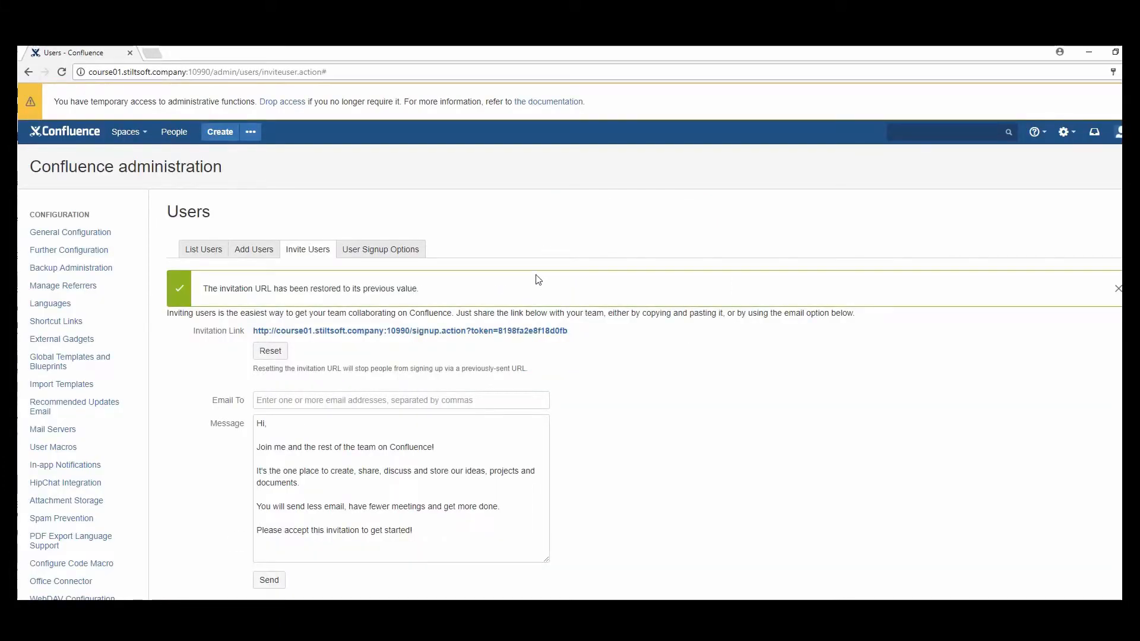
Enter the colleague's e-mail address under Email To and send the invitation
{"action": "left_click", "coordinate": [392, 404]}
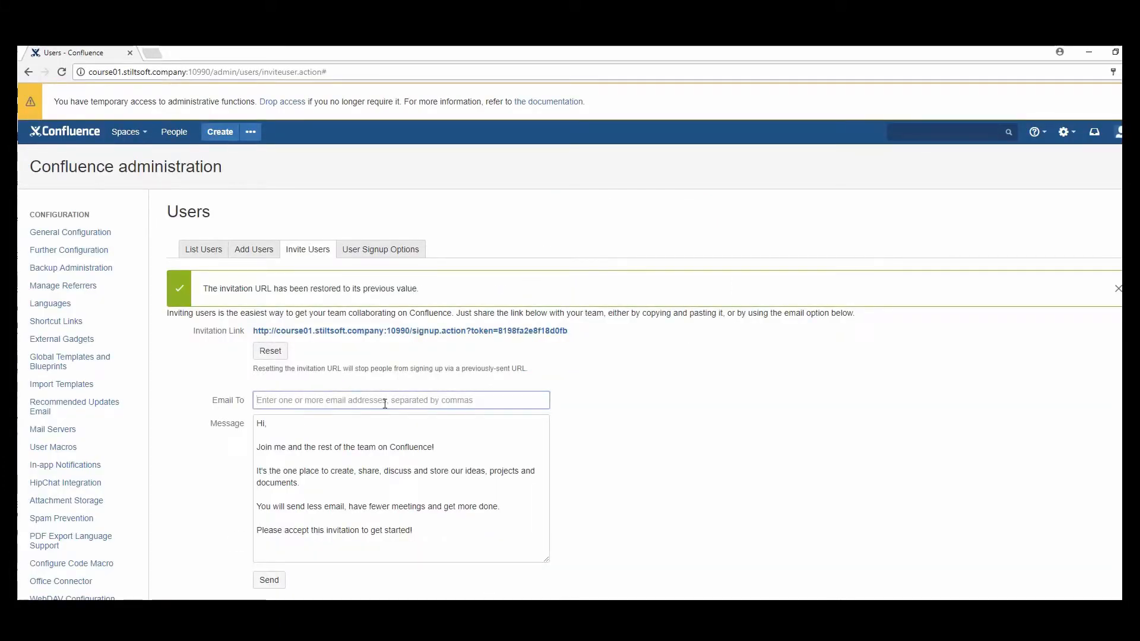
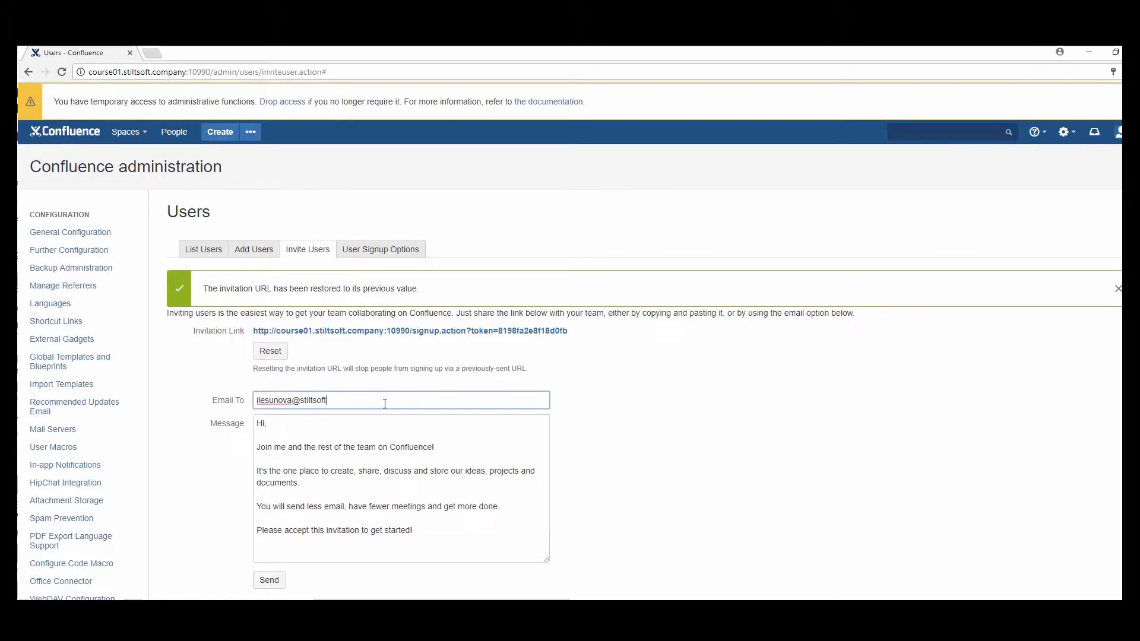
{"action": "left_click", "coordinate": [271, 582]}
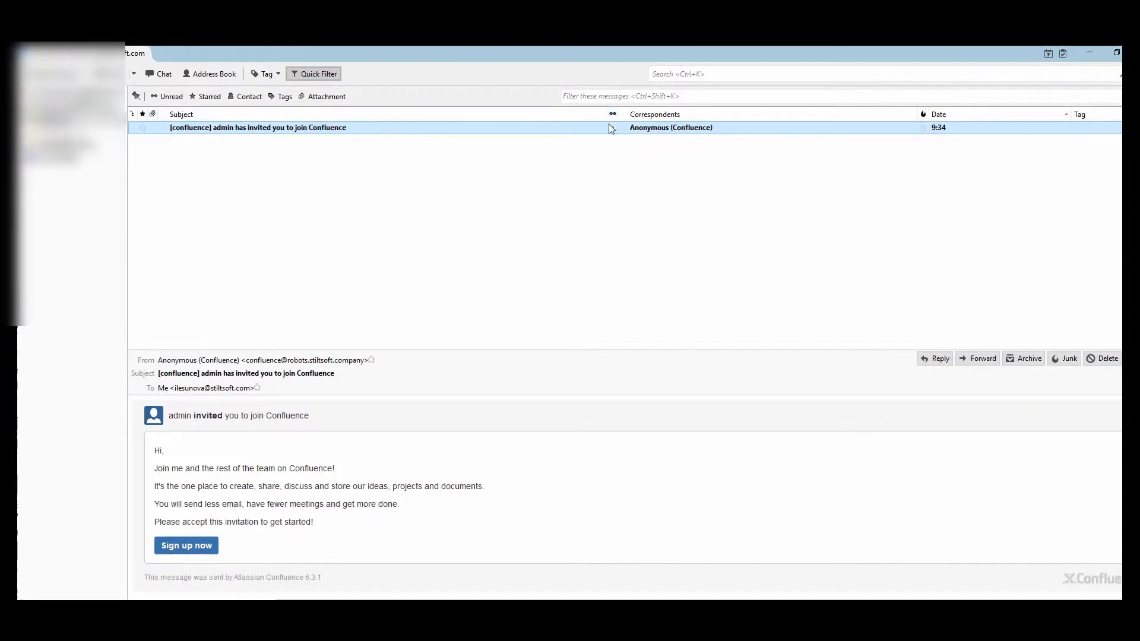
Read the Confluence invitation e-mail in Thunderbird, then return to the Invite Users page
{"action": "left_click", "coordinate": [612, 128]}
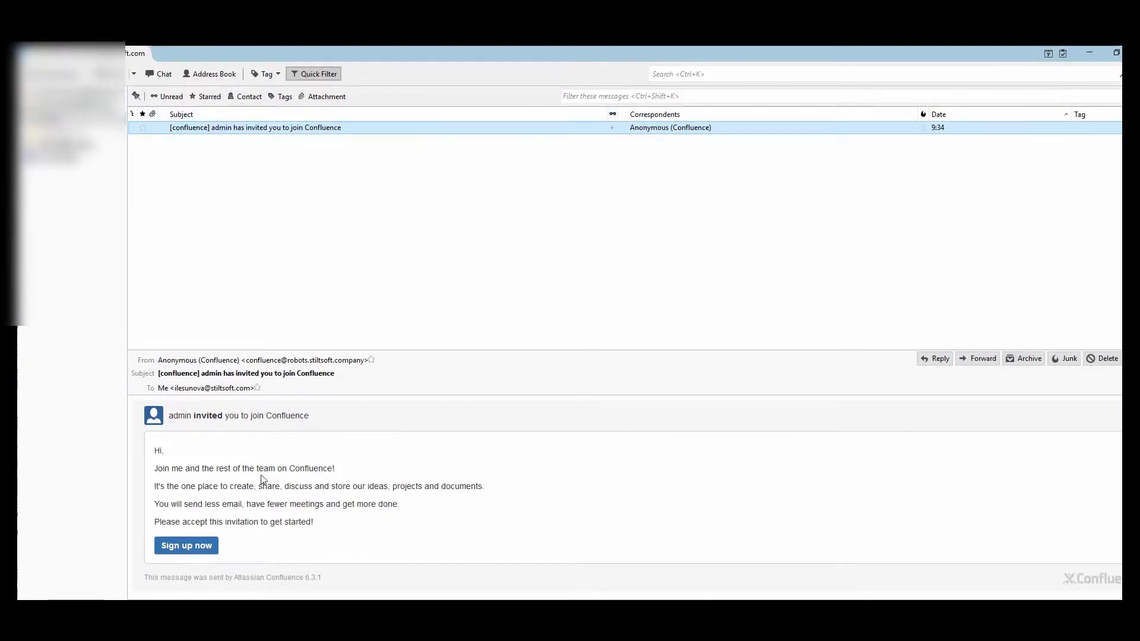
{"action": "left_click_drag", "start_coordinate": [157, 469], "coordinate": [171, 470]}
{"action": "left_click_drag", "start_coordinate": [296, 523], "coordinate": [253, 522]}
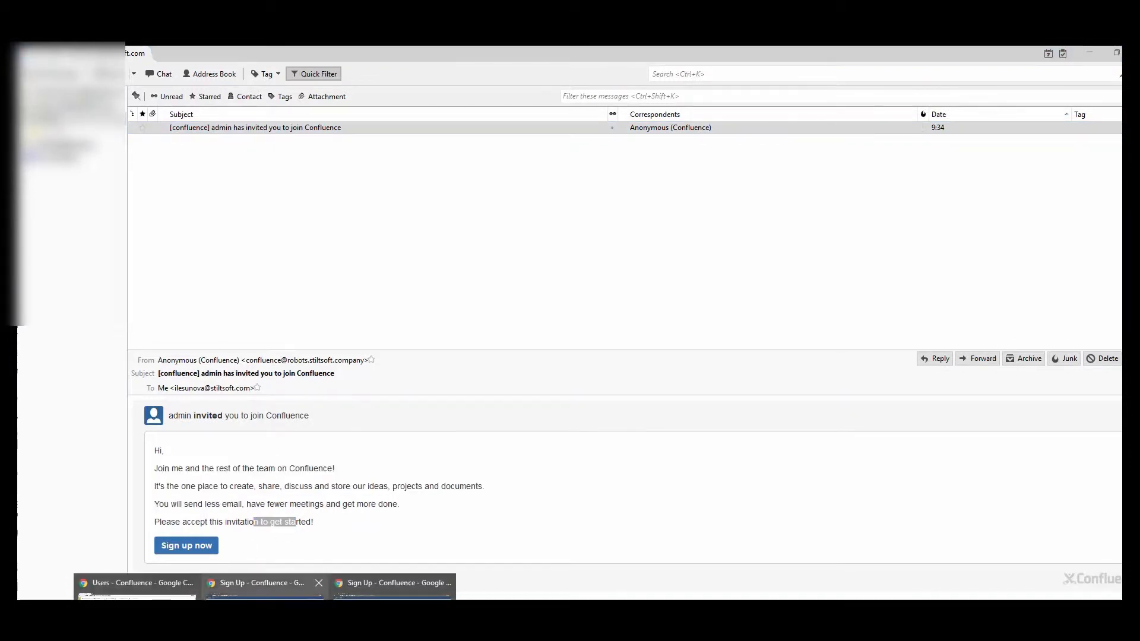
{"action": "left_click", "coordinate": [137, 587]}
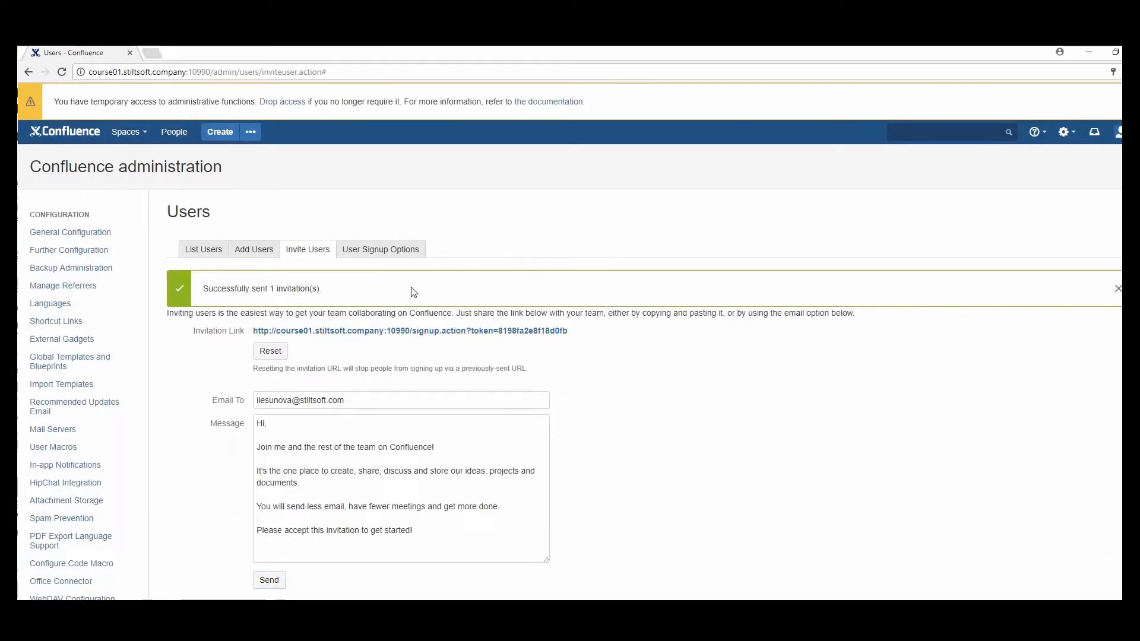
Allow self-signup restricted to the mycompany.com domain and save the User Signup Options
{"action": "left_click", "coordinate": [407, 250]}
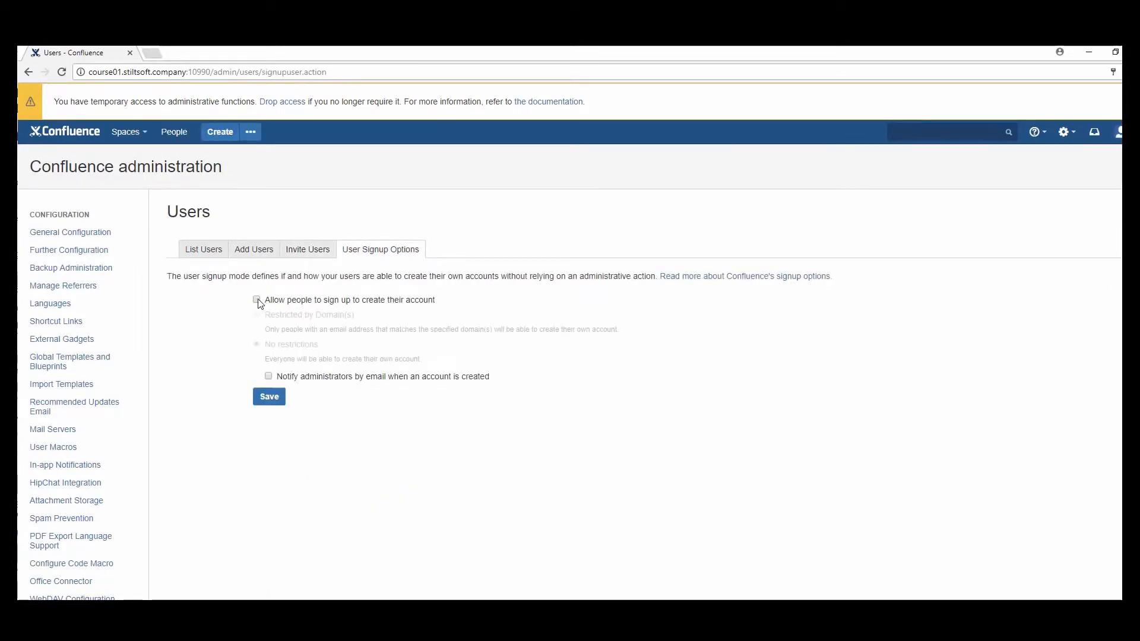
{"action": "left_click", "coordinate": [257, 301]}
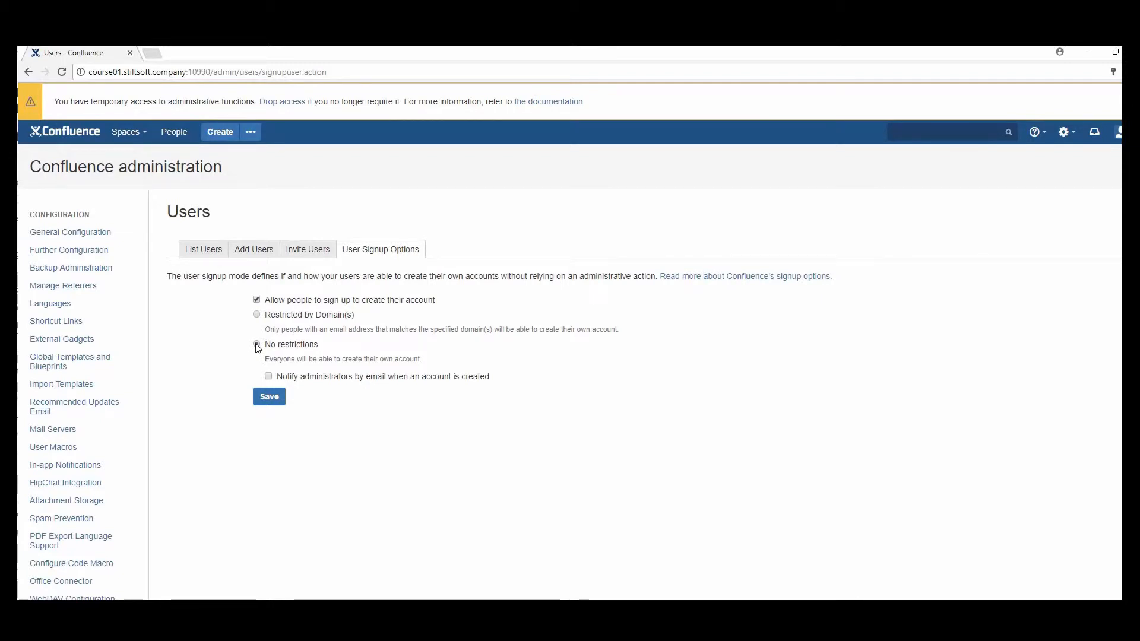
{"action": "left_click", "coordinate": [257, 345]}
{"action": "left_click", "coordinate": [257, 316]}
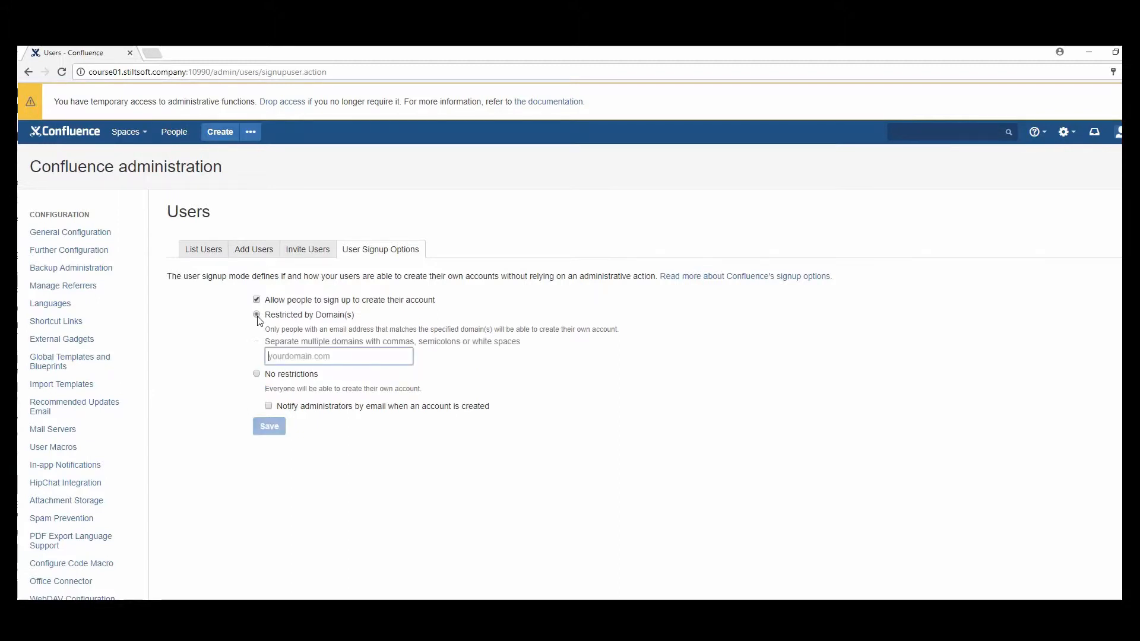
{"action": "type", "text": "myc"}
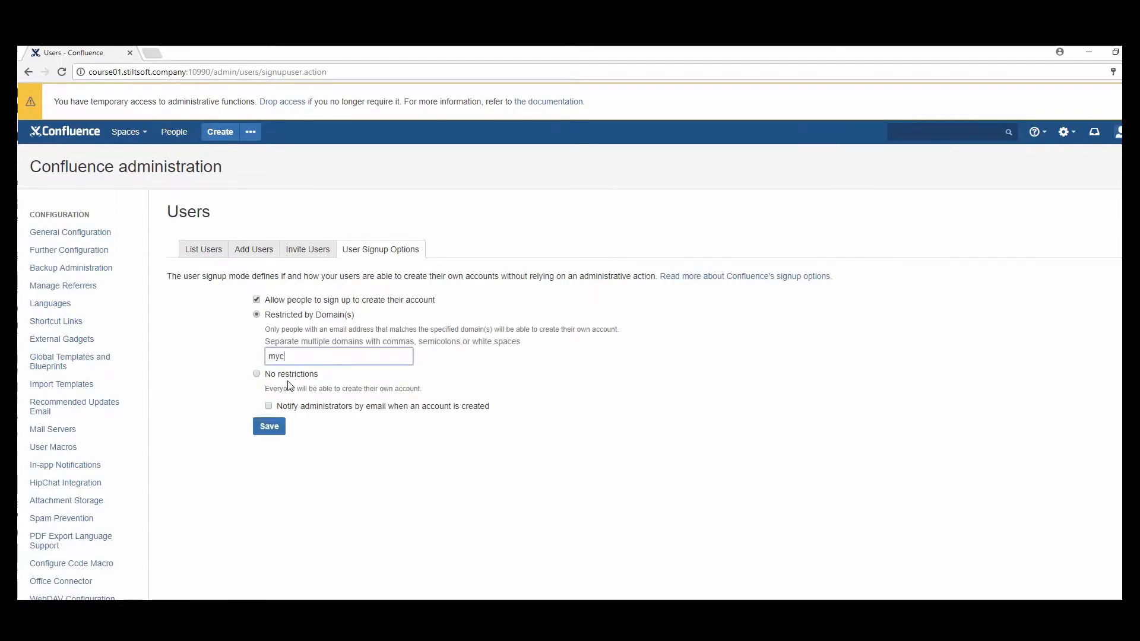
{"action": "type", "text": "ompany"}
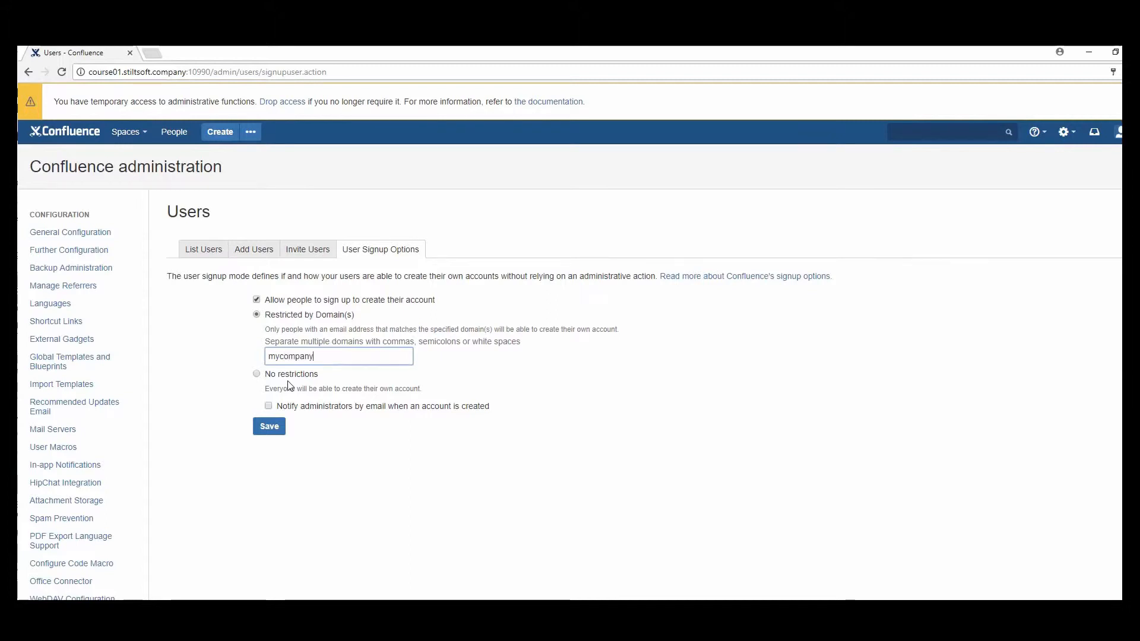
{"action": "type", "text": ".com"}
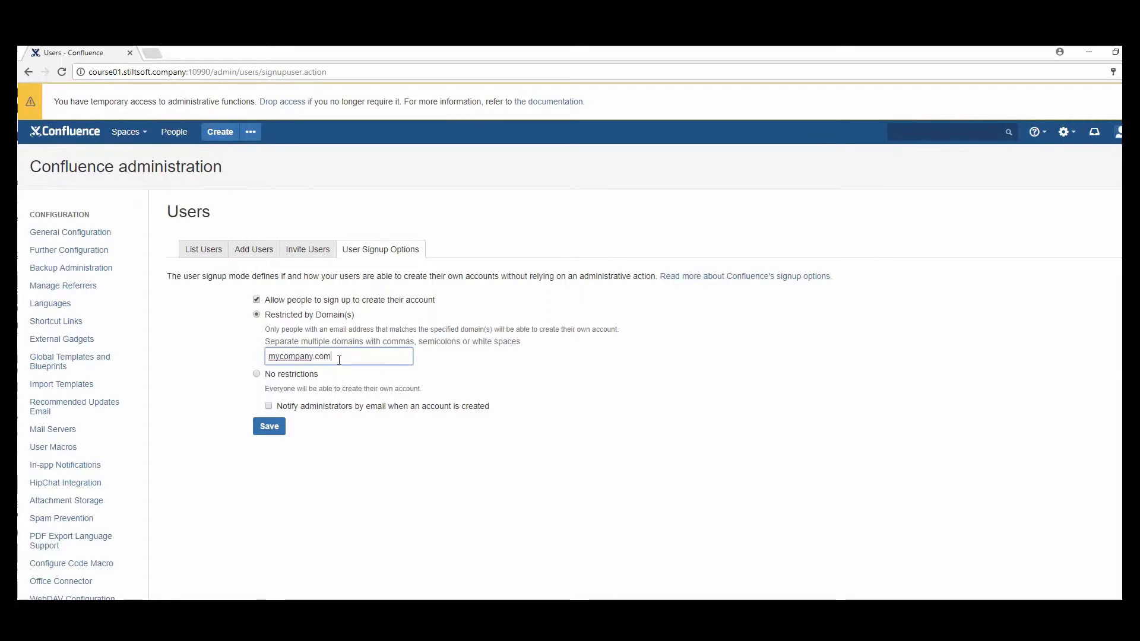
{"action": "left_click_drag", "start_coordinate": [334, 356], "coordinate": [264, 362]}
{"action": "left_click", "coordinate": [239, 365]}
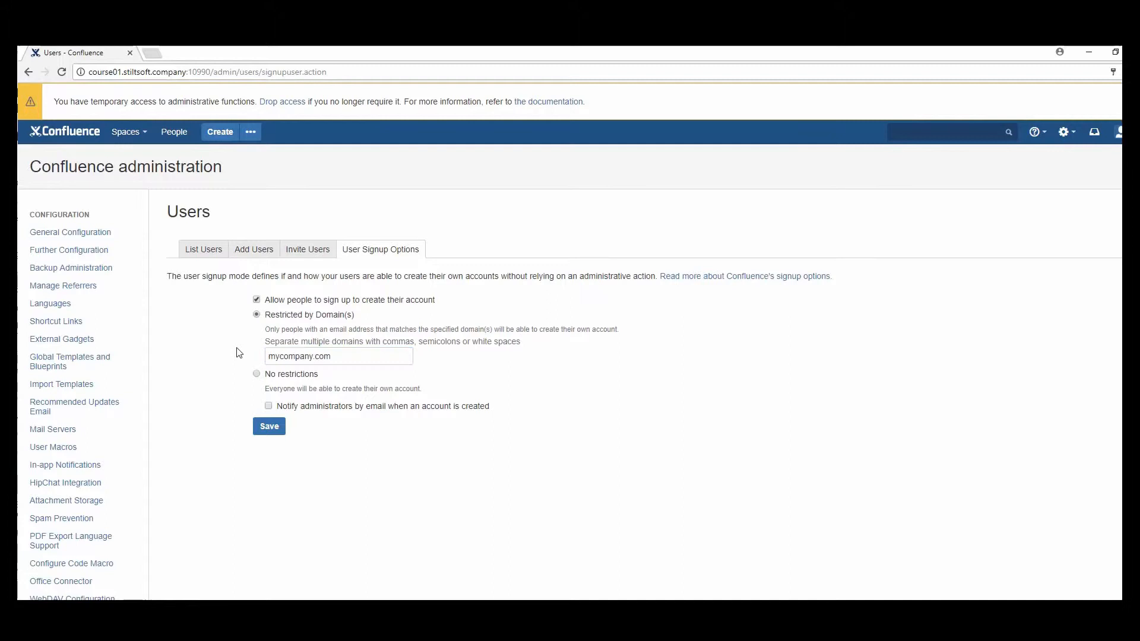
{"action": "left_click", "coordinate": [269, 437]}
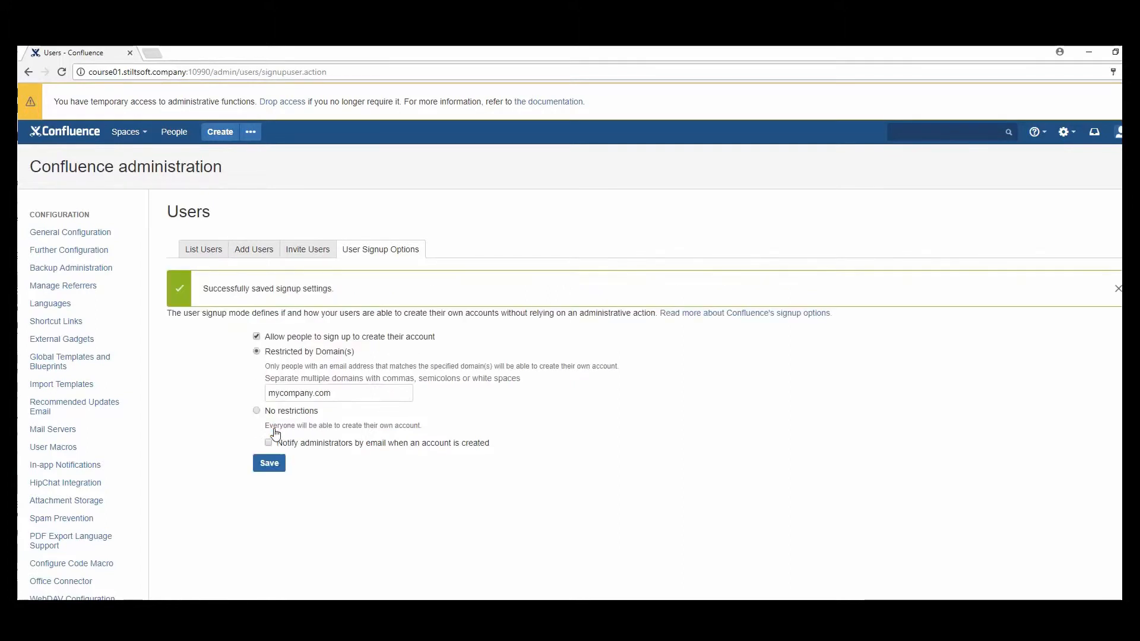
{"action": "mouse_move", "coordinate": [264, 639]}
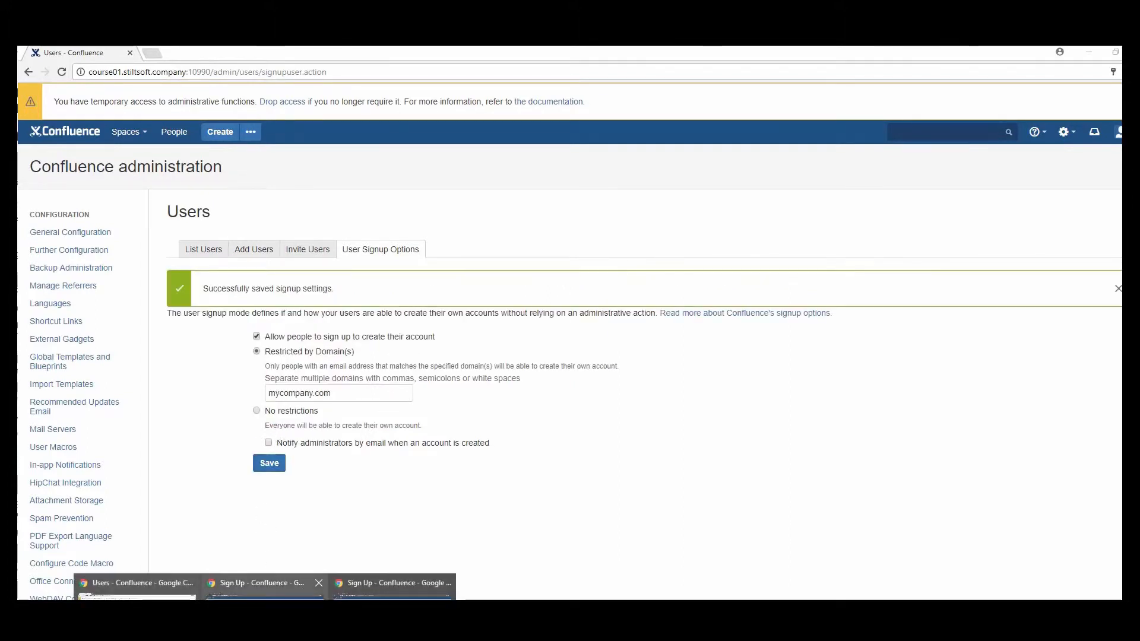
{"action": "left_click", "coordinate": [264, 593]}
{"action": "left_click_drag", "start_coordinate": [626, 221], "coordinate": [561, 222]}
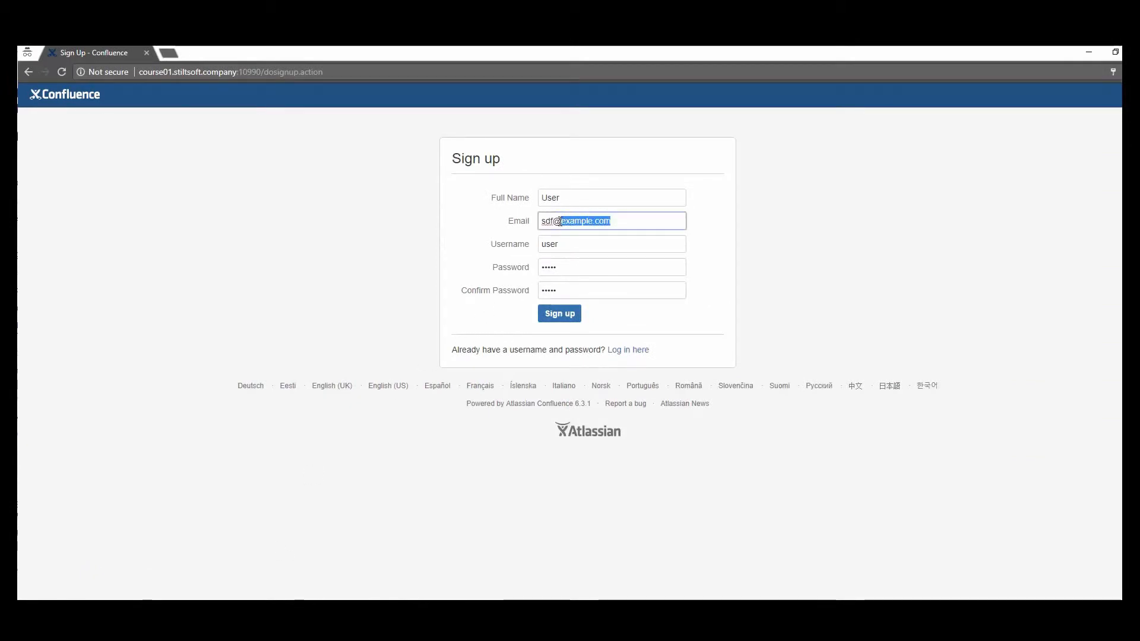
{"action": "left_click", "coordinate": [566, 323]}
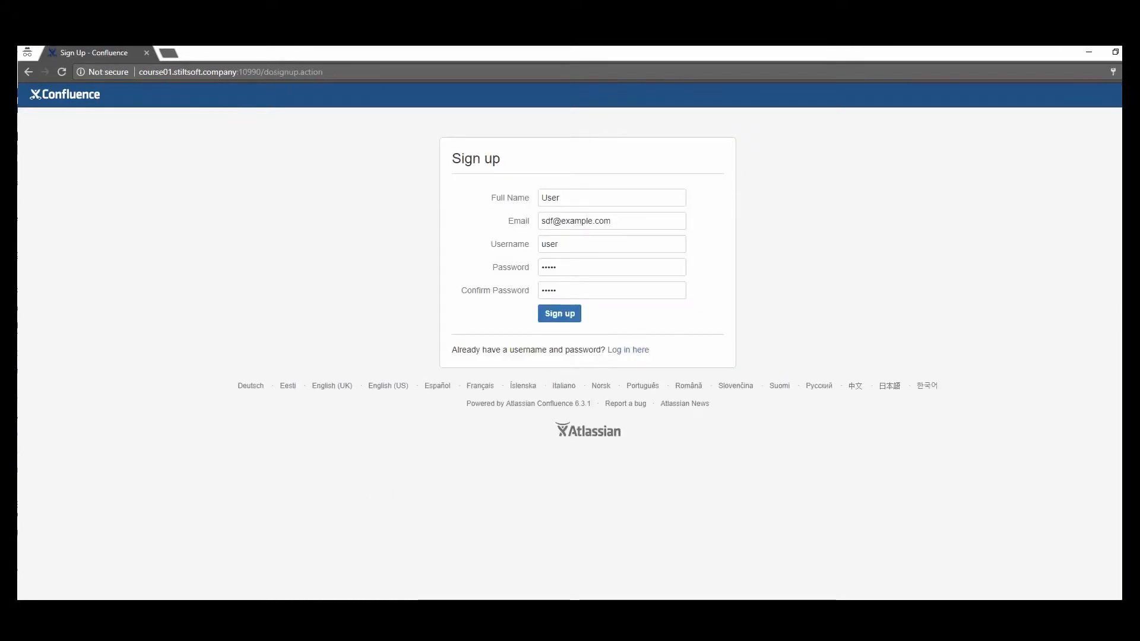
{"action": "mouse_move", "coordinate": [265, 618]}
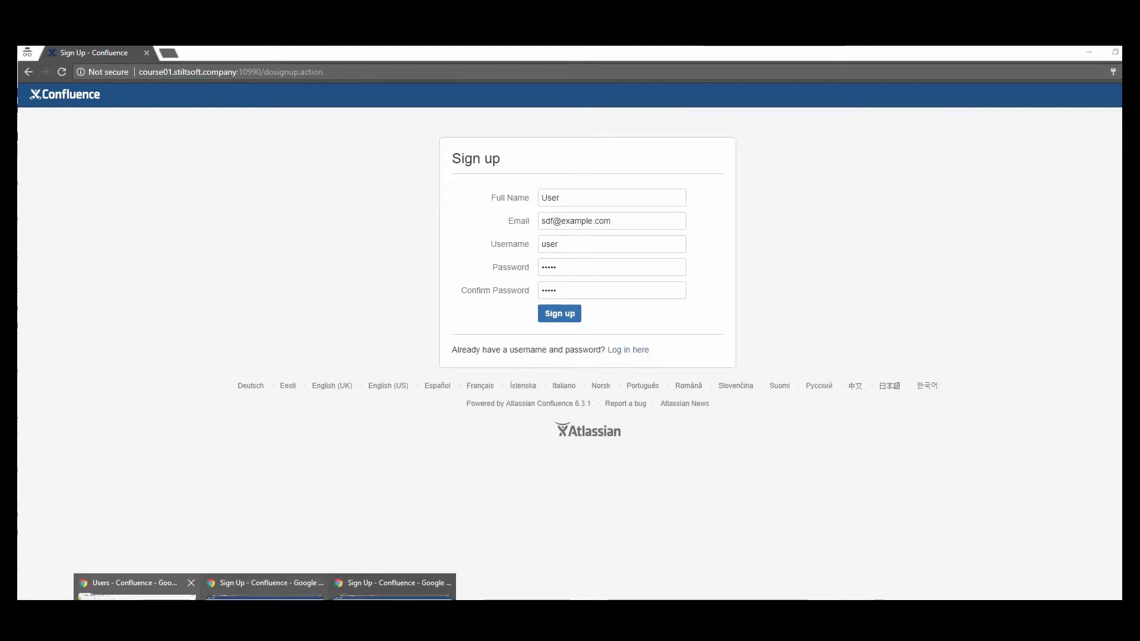
{"action": "left_click", "coordinate": [136, 587]}
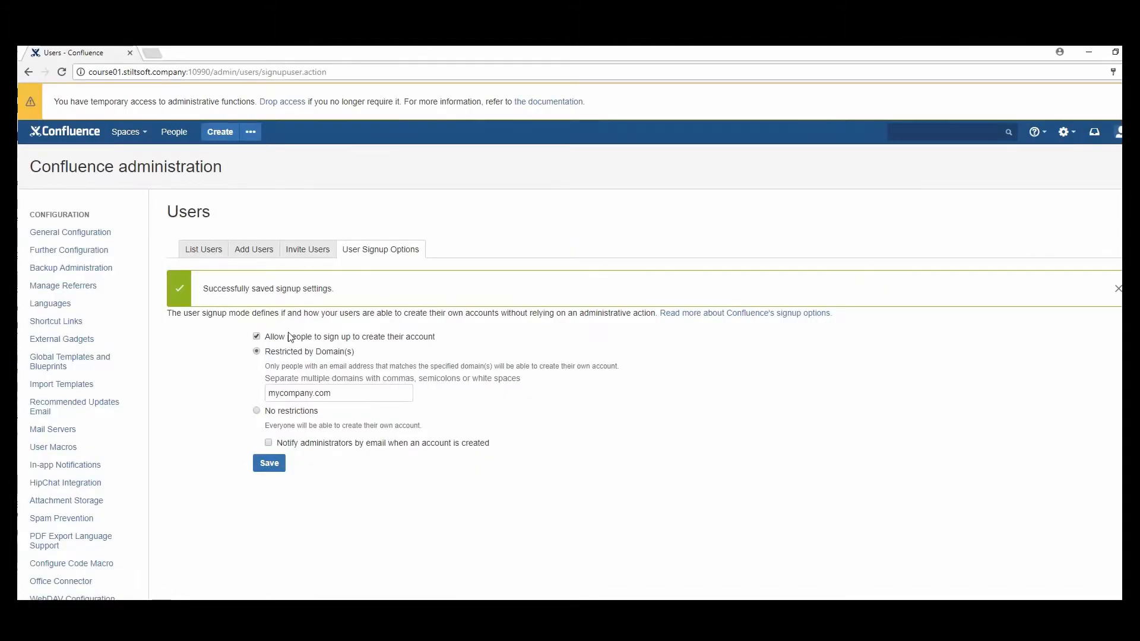
Show all users on the List Users tab
{"action": "left_click", "coordinate": [204, 249]}
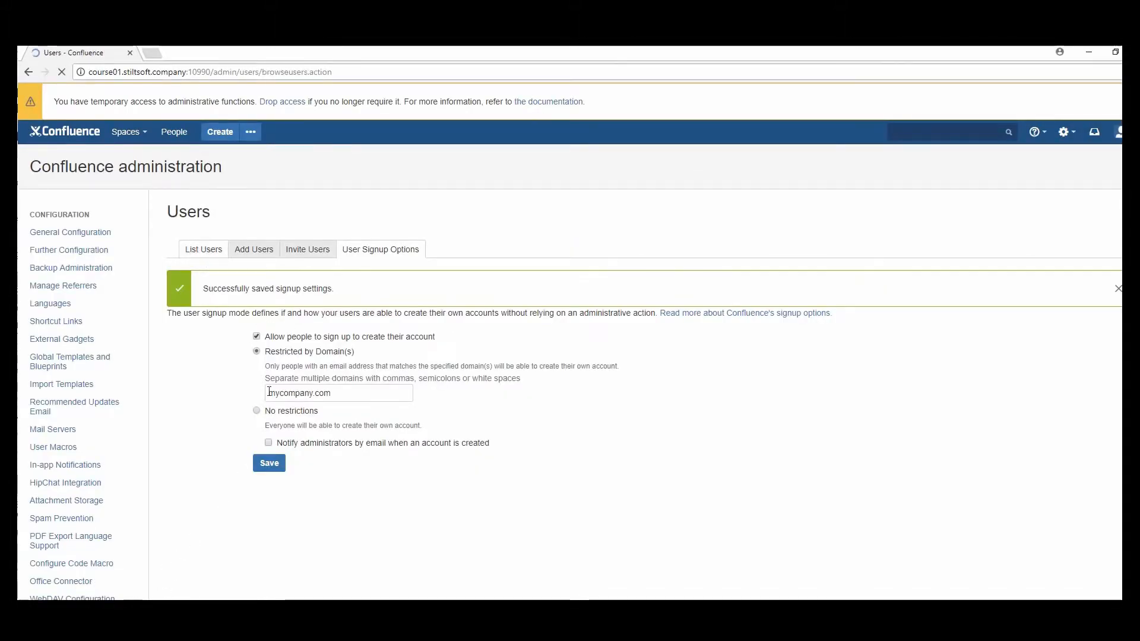
{"action": "left_click", "coordinate": [325, 338]}
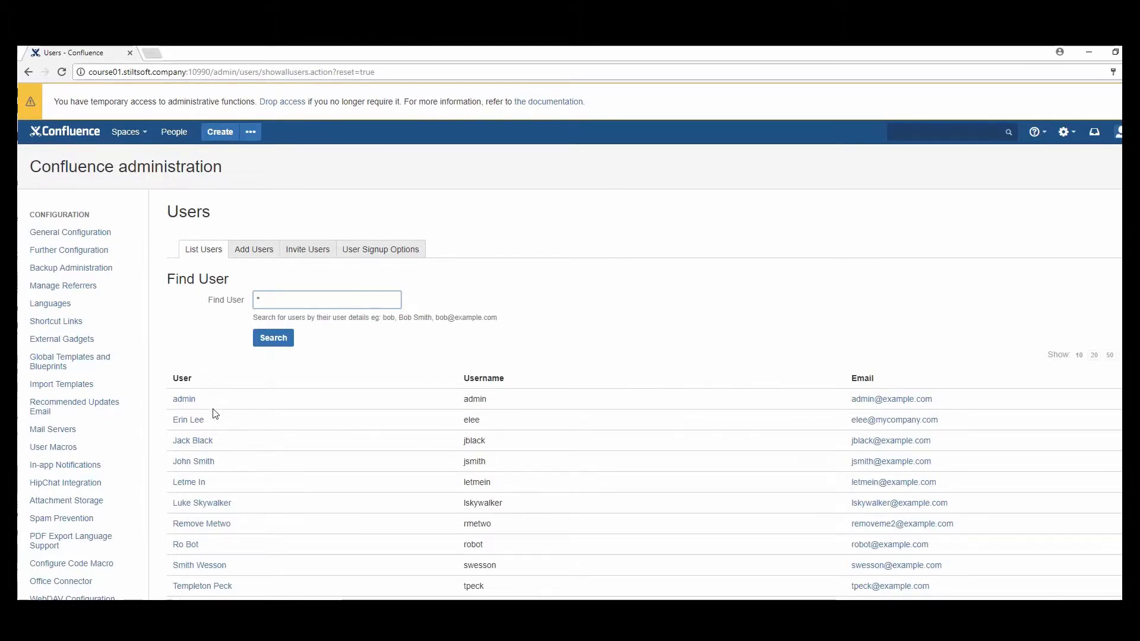
Delete two user accounts from their View User pages, returning to the full users list between them
{"action": "left_click", "coordinate": [212, 450]}
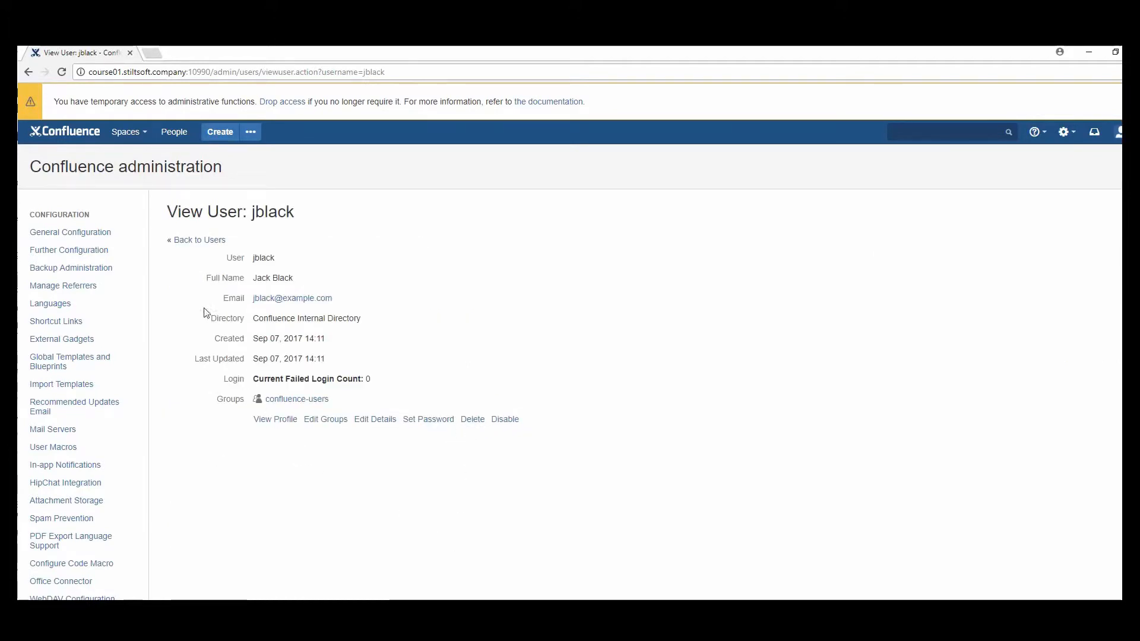
{"action": "left_click_drag", "start_coordinate": [252, 278], "coordinate": [295, 281]}
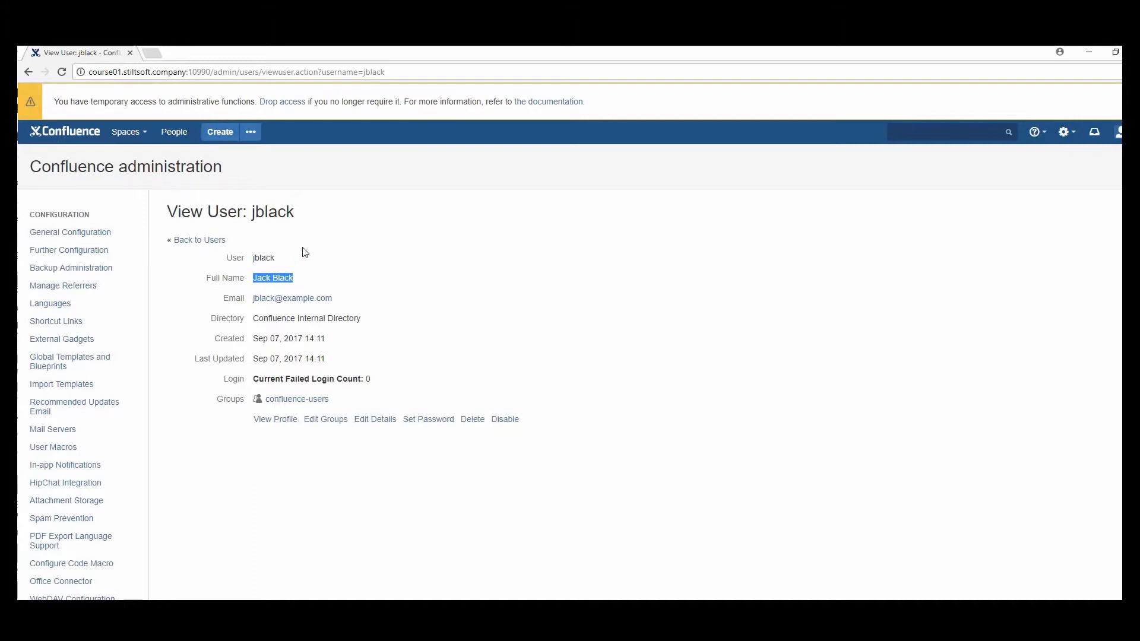
{"action": "left_click", "coordinate": [477, 424]}
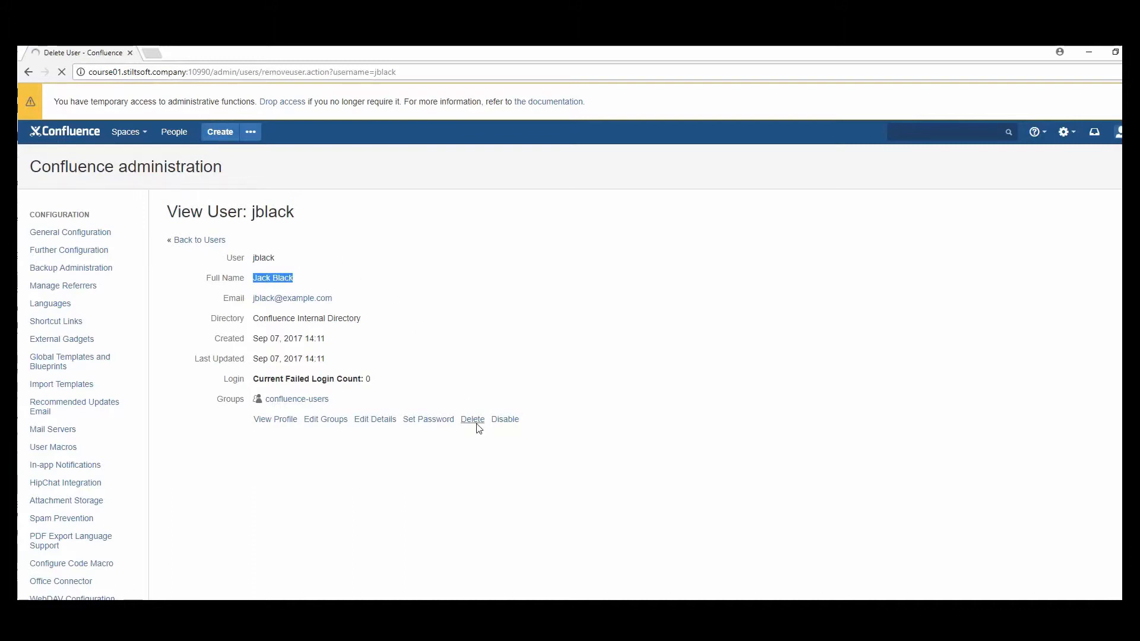
{"action": "left_click", "coordinate": [261, 294]}
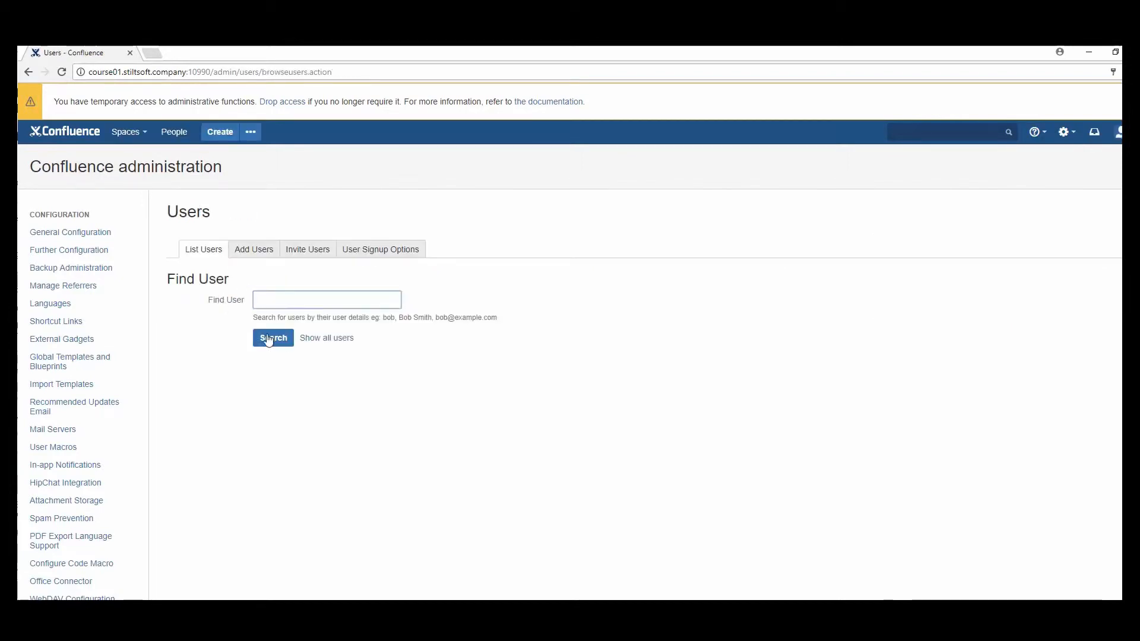
{"action": "left_click", "coordinate": [314, 340]}
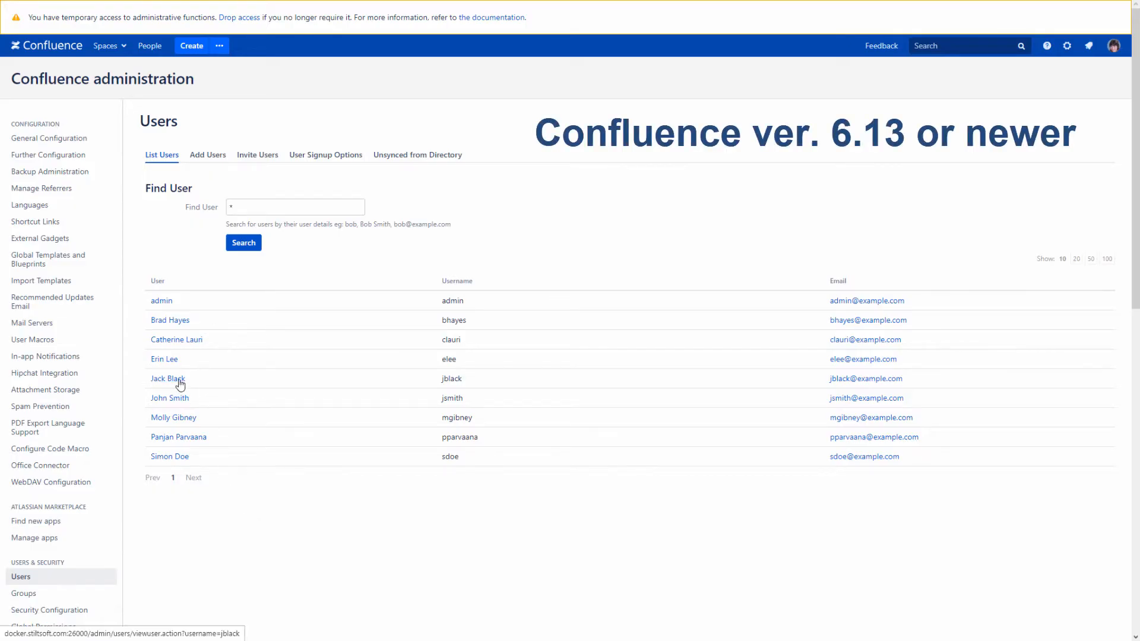
{"action": "left_click", "coordinate": [180, 380]}
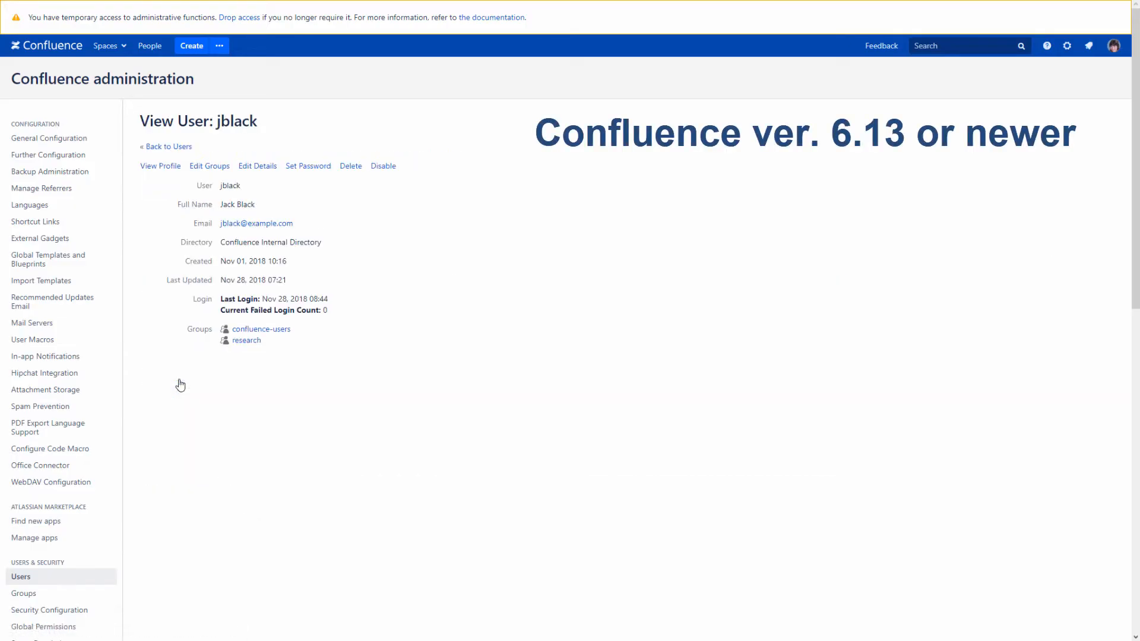
{"action": "left_click", "coordinate": [344, 170]}
{"action": "left_click", "coordinate": [233, 264]}
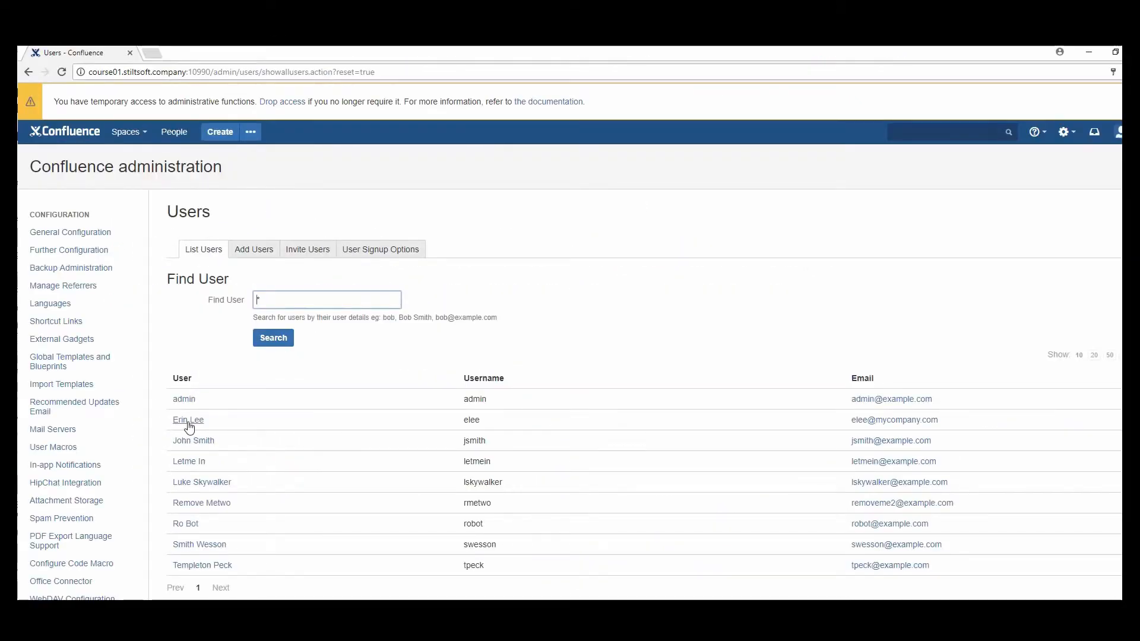
Disable the mycompany.com user and confirm it shows as (disabled) in the Users list
{"action": "left_click", "coordinate": [189, 421]}
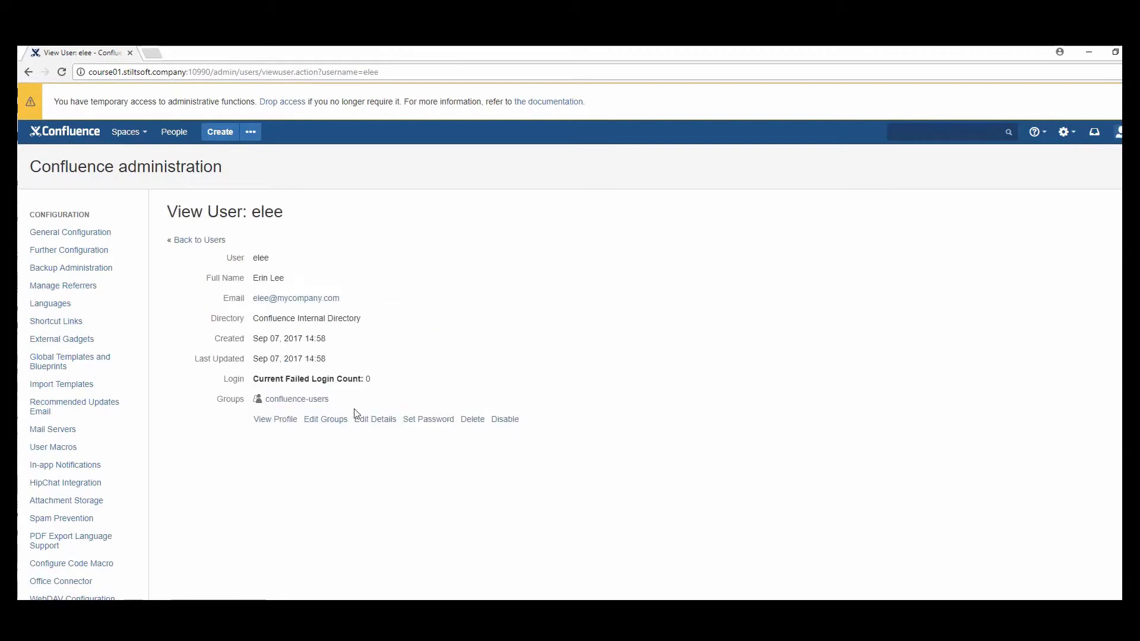
{"action": "left_click", "coordinate": [505, 421]}
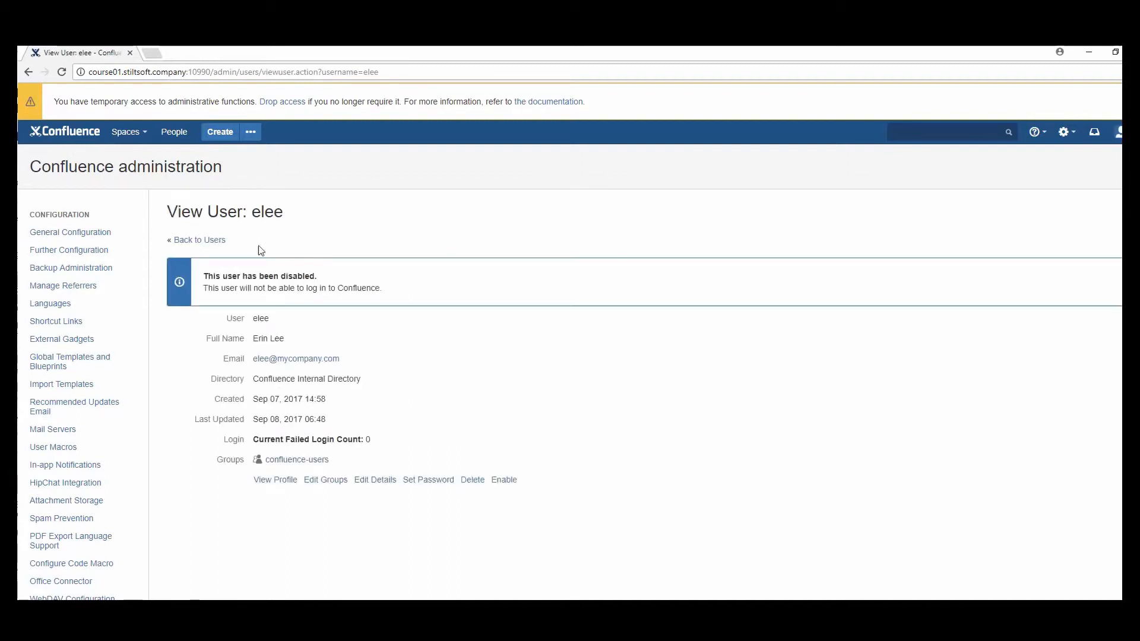
{"action": "left_click", "coordinate": [215, 241]}
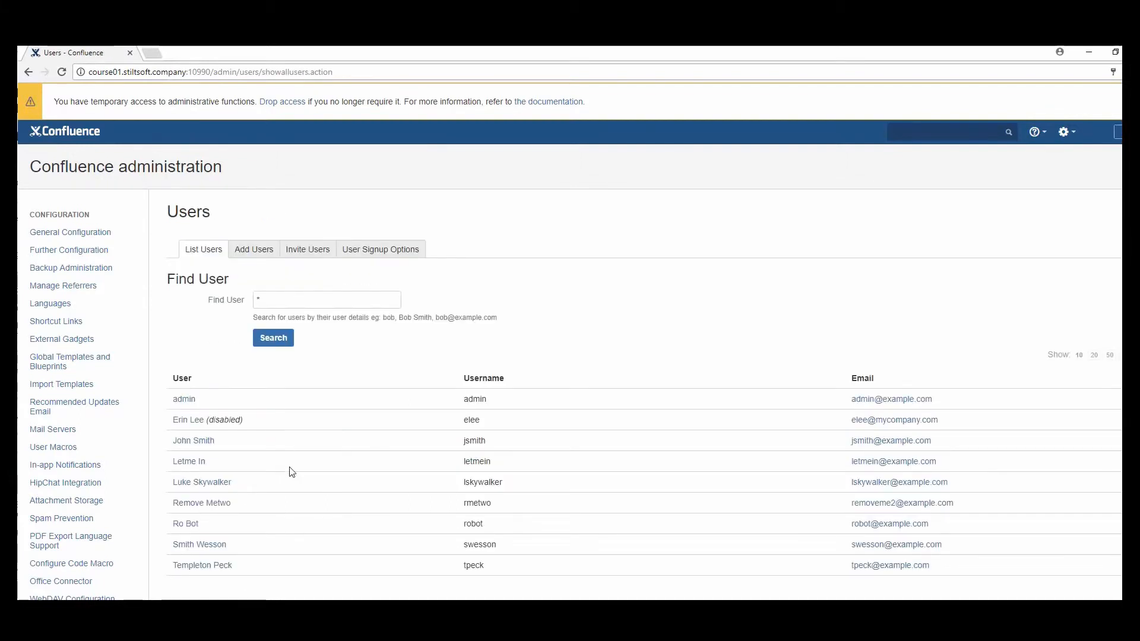
{"action": "left_click_drag", "start_coordinate": [205, 420], "coordinate": [245, 422]}
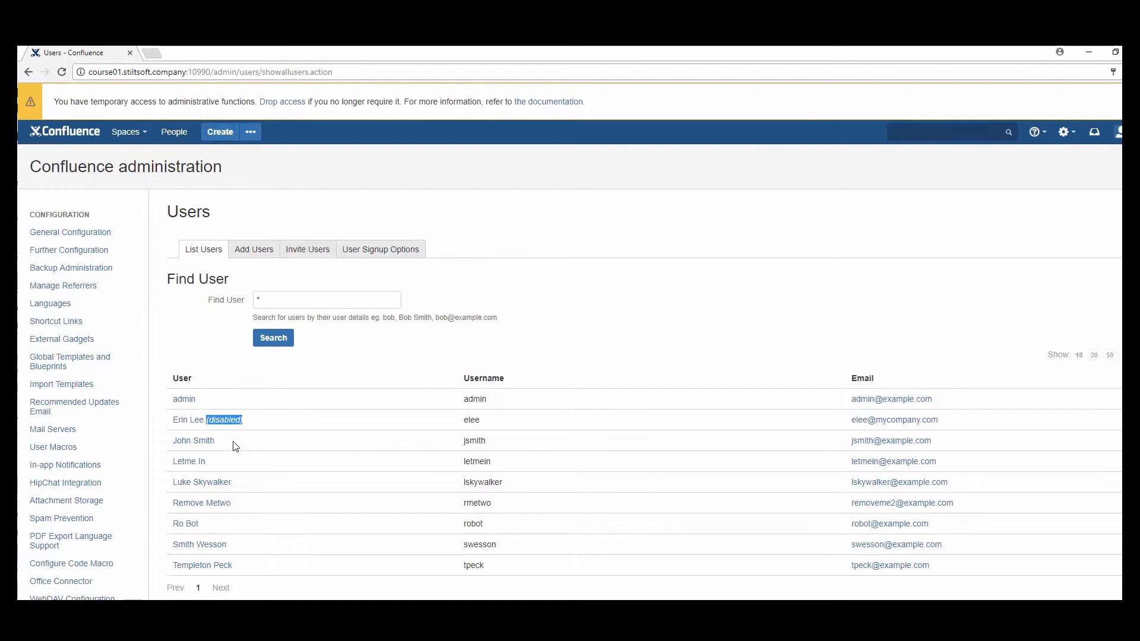
Re-enable the mycompany.com user and open its Edit Details form
{"action": "left_click", "coordinate": [190, 425]}
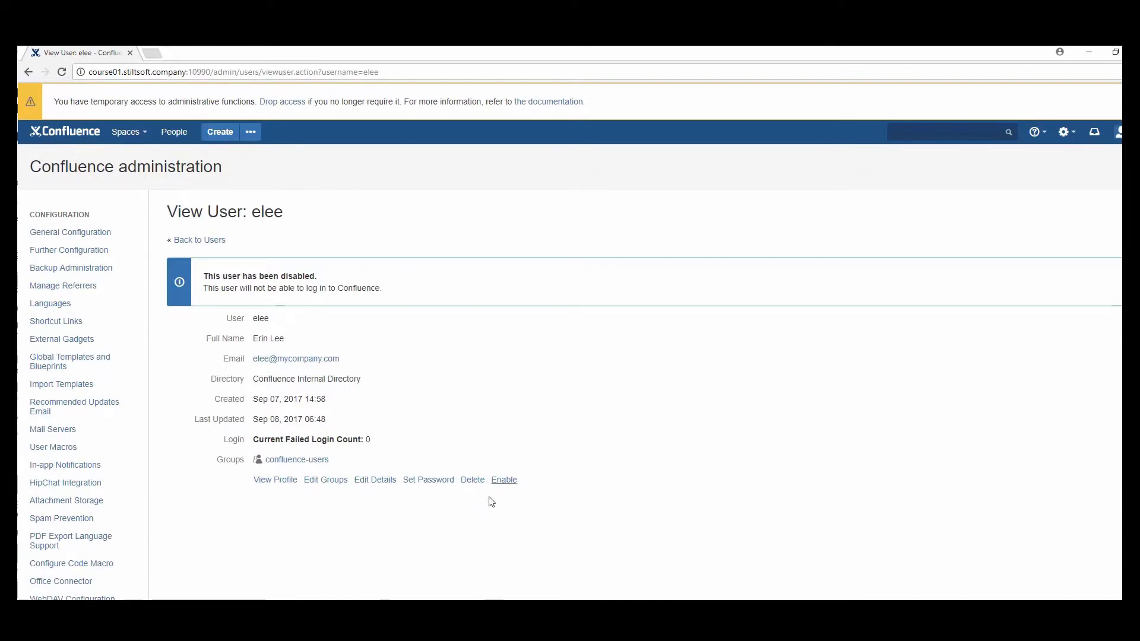
{"action": "left_click", "coordinate": [504, 480]}
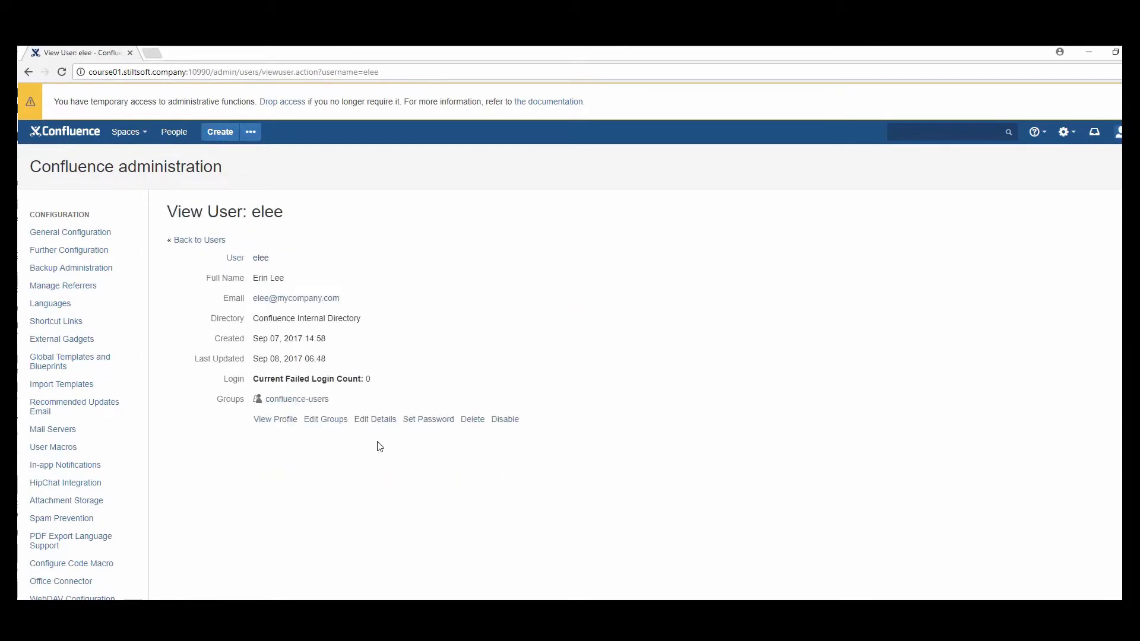
{"action": "left_click", "coordinate": [375, 420]}
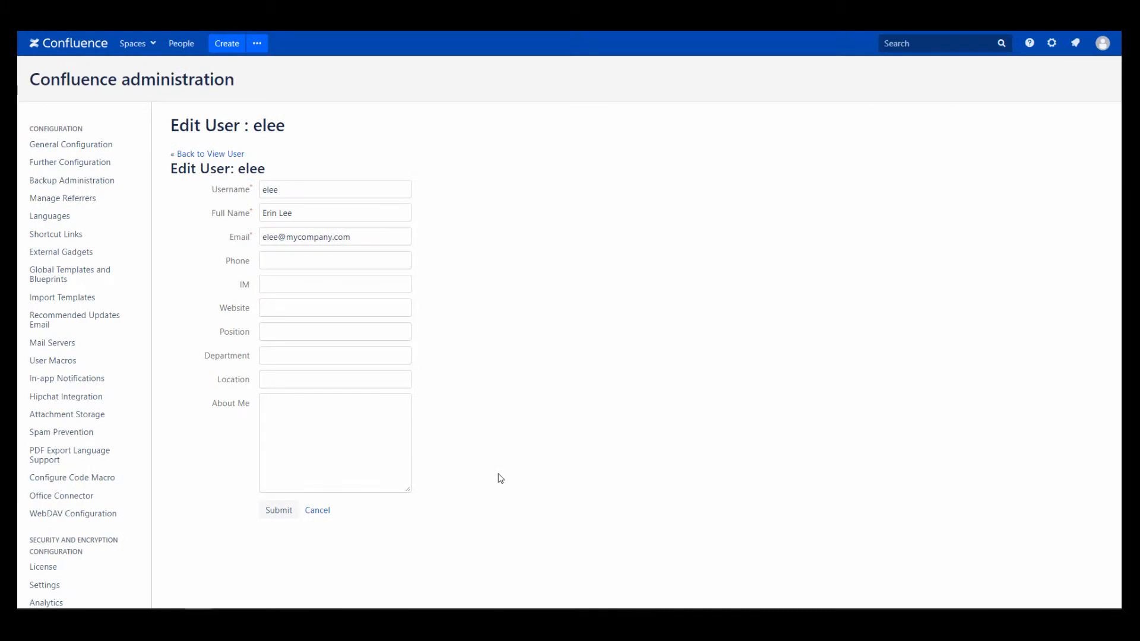
Replace the old surname with the new one in username, full name and e-mail, then submit
{"action": "left_click", "coordinate": [286, 190]}
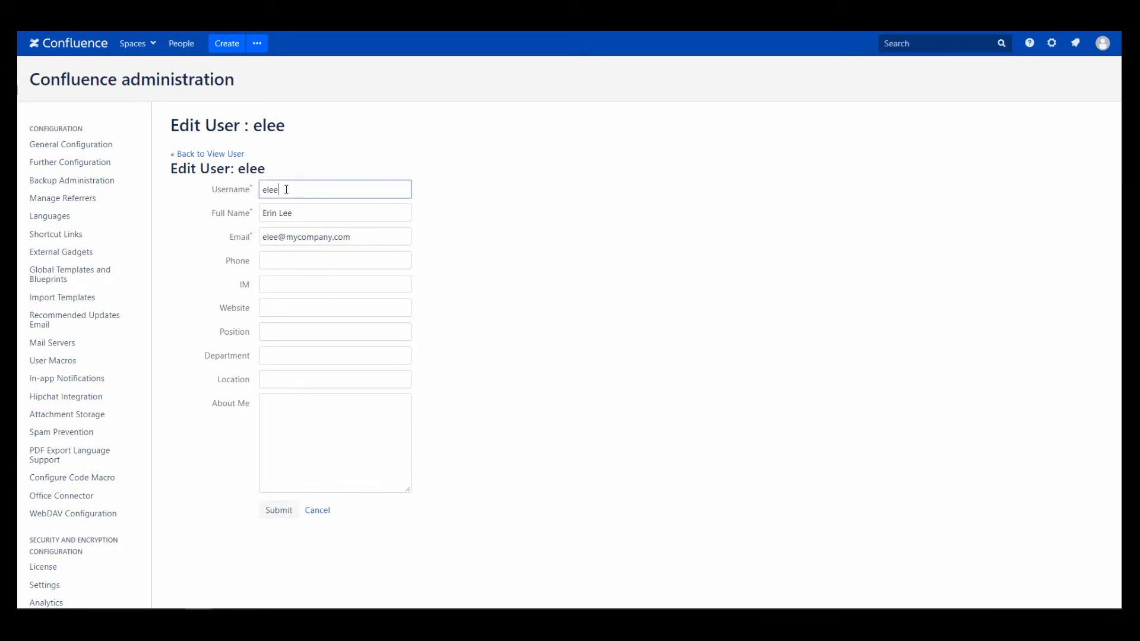
{"action": "key", "text": "BackSpace"}
{"action": "key", "text": "BackSpace"}
{"action": "type", "text": "roberts"}
{"action": "left_click", "coordinate": [298, 215]}
{"action": "key", "text": "BackSpace"}
{"action": "key", "text": "BackSpace"}
{"action": "key", "text": "BackSpace"}
{"action": "key", "text": "BackSpace"}
{"action": "type", "text": "Roberts"}
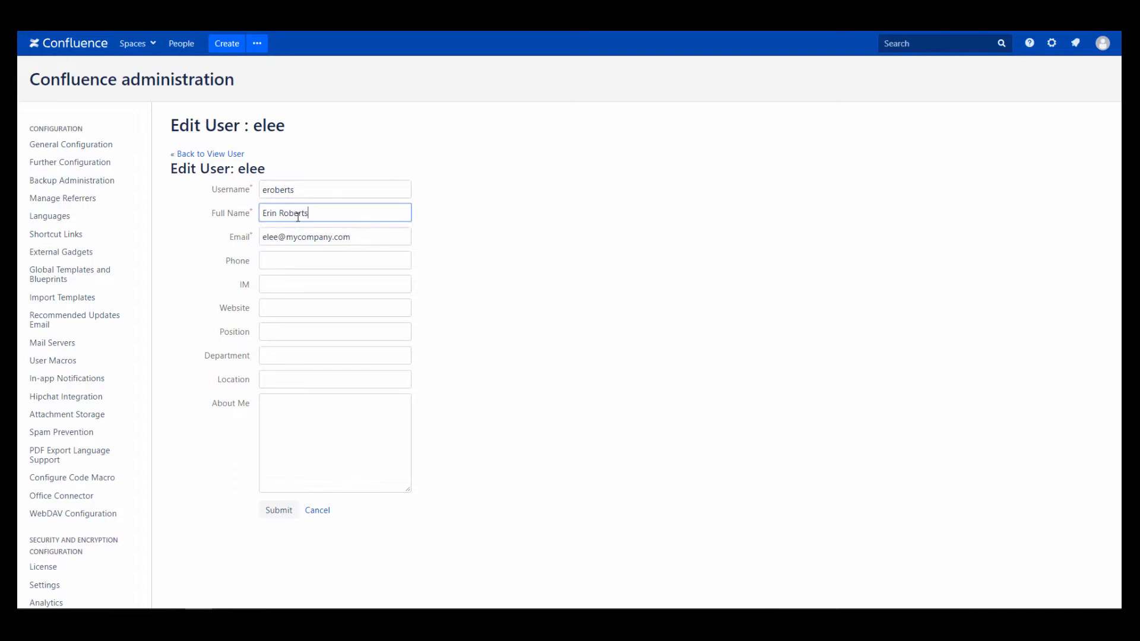
{"action": "left_click", "coordinate": [280, 236]}
{"action": "key", "text": "BackSpace"}
{"action": "key", "text": "BackSpace"}
{"action": "key", "text": "BackSpace"}
{"action": "type", "text": "r"}
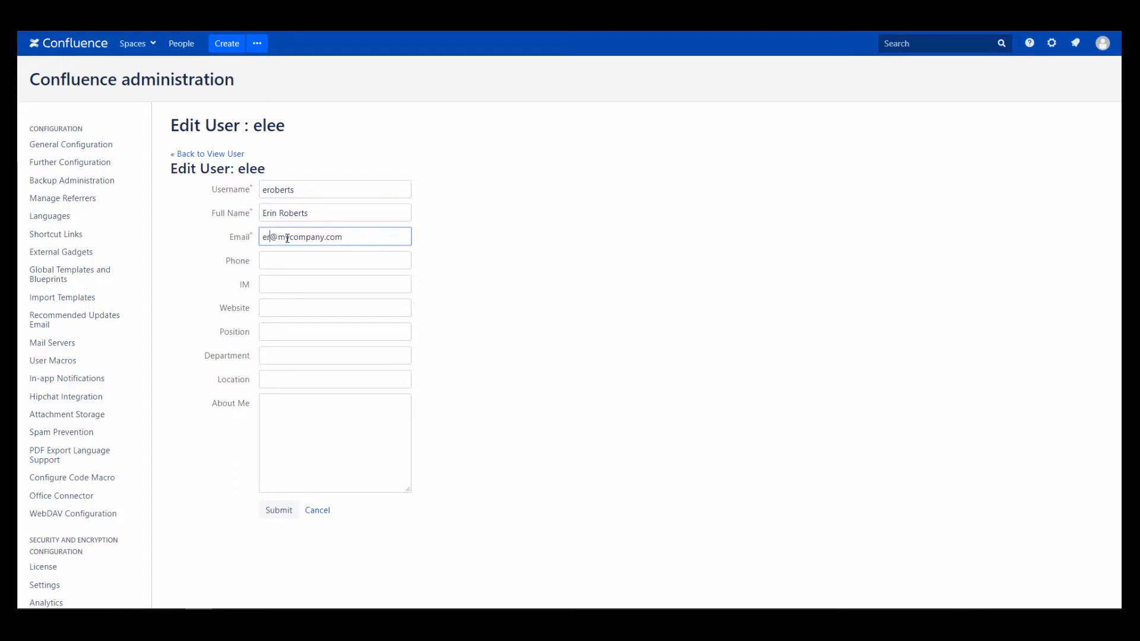
{"action": "type", "text": "oberts"}
{"action": "left_click", "coordinate": [268, 515]}
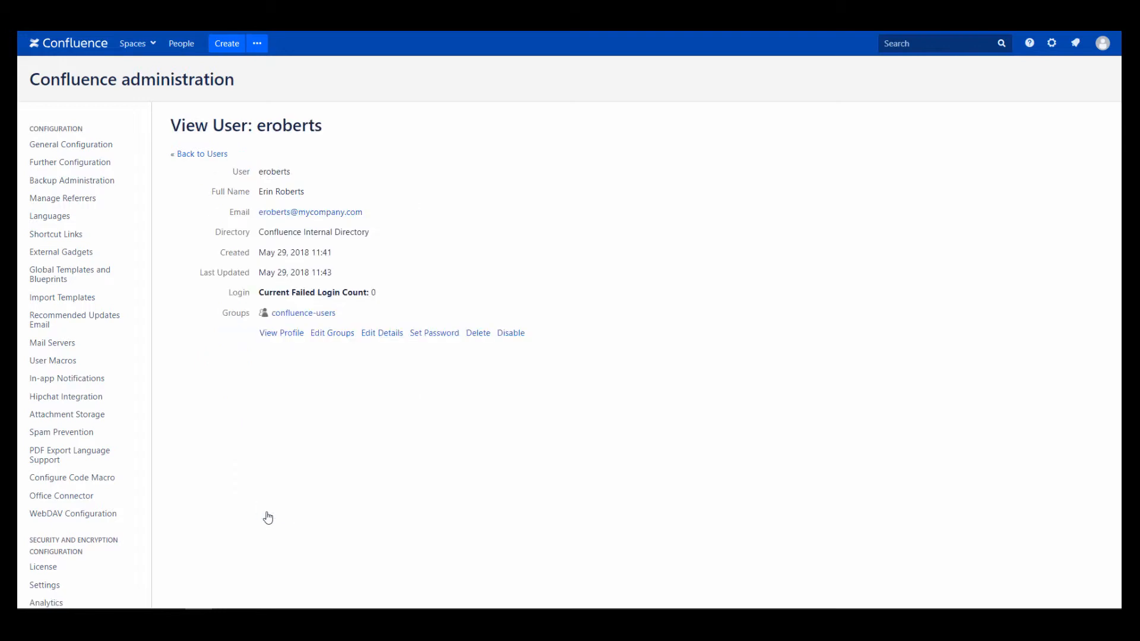
{"action": "left_click", "coordinate": [195, 161]}
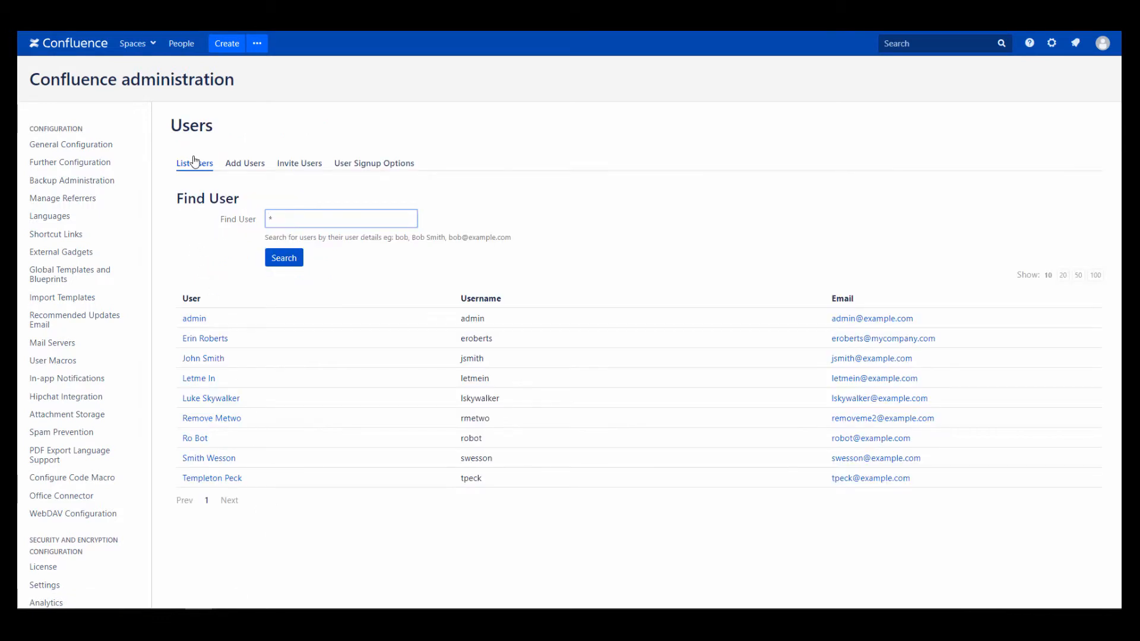
In the People Directory, view People with Personal Spaces, then switch back to All People
{"action": "left_click", "coordinate": [185, 51]}
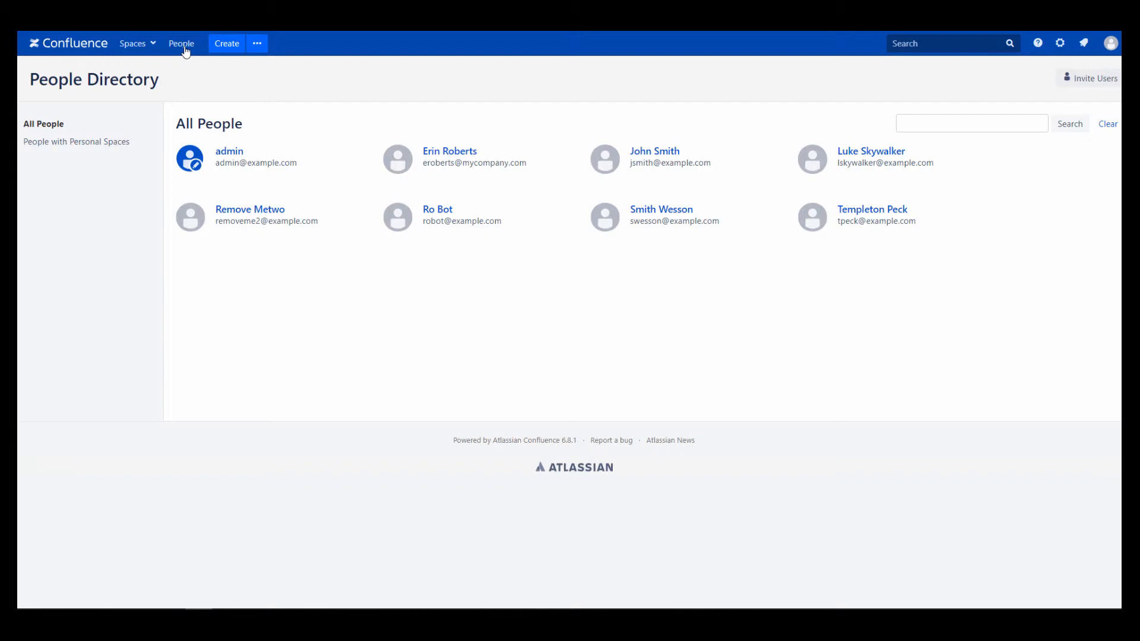
{"action": "left_click", "coordinate": [1084, 87]}
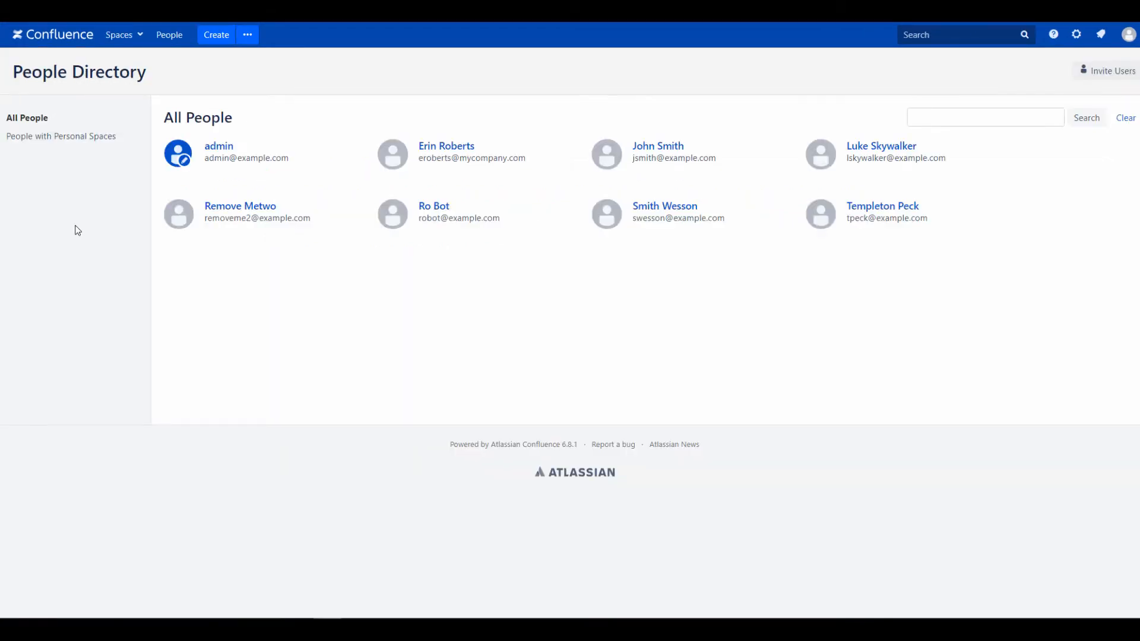
{"action": "left_click", "coordinate": [64, 140]}
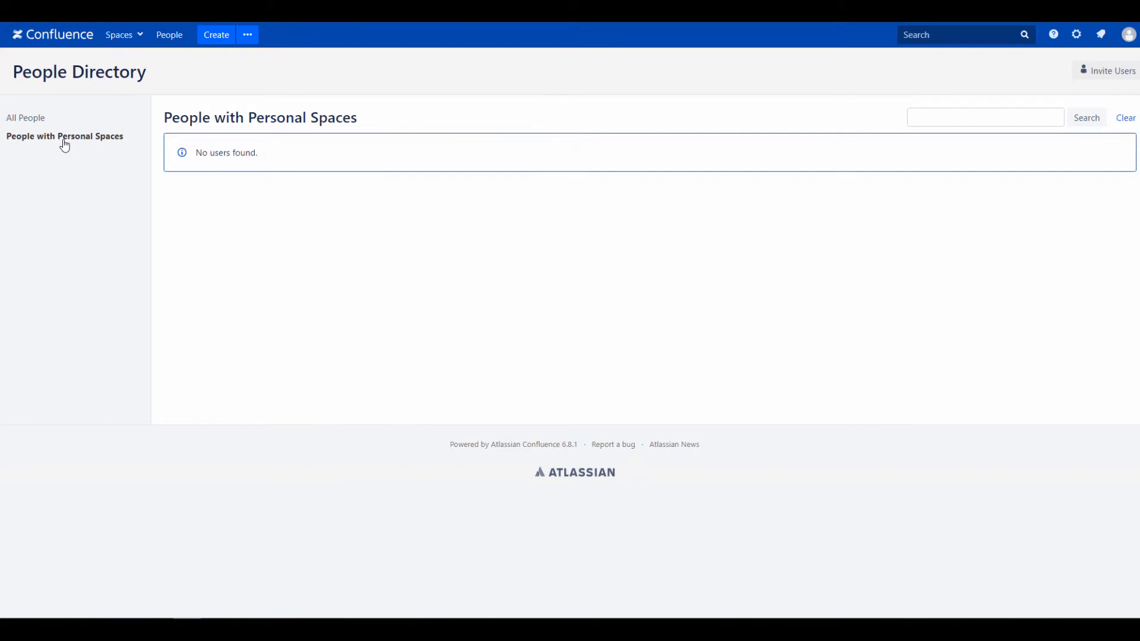
{"action": "left_click", "coordinate": [26, 117]}
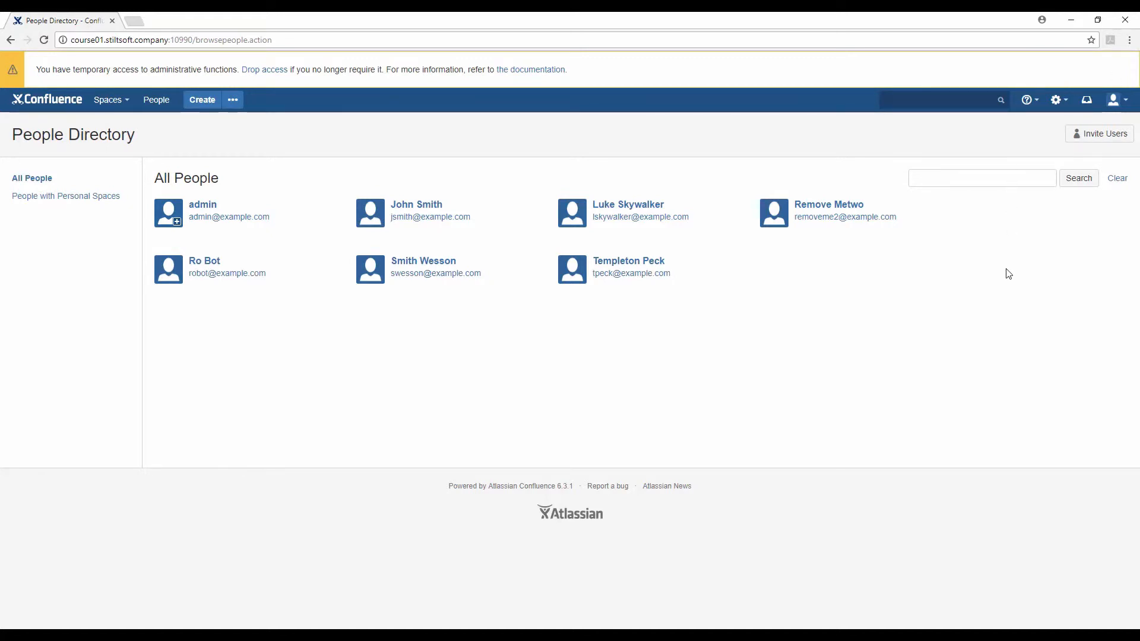
Quick-search 'group' to reach the Groups administration page
{"action": "key", "text": "slash"}
{"action": "type", "text": "group"}
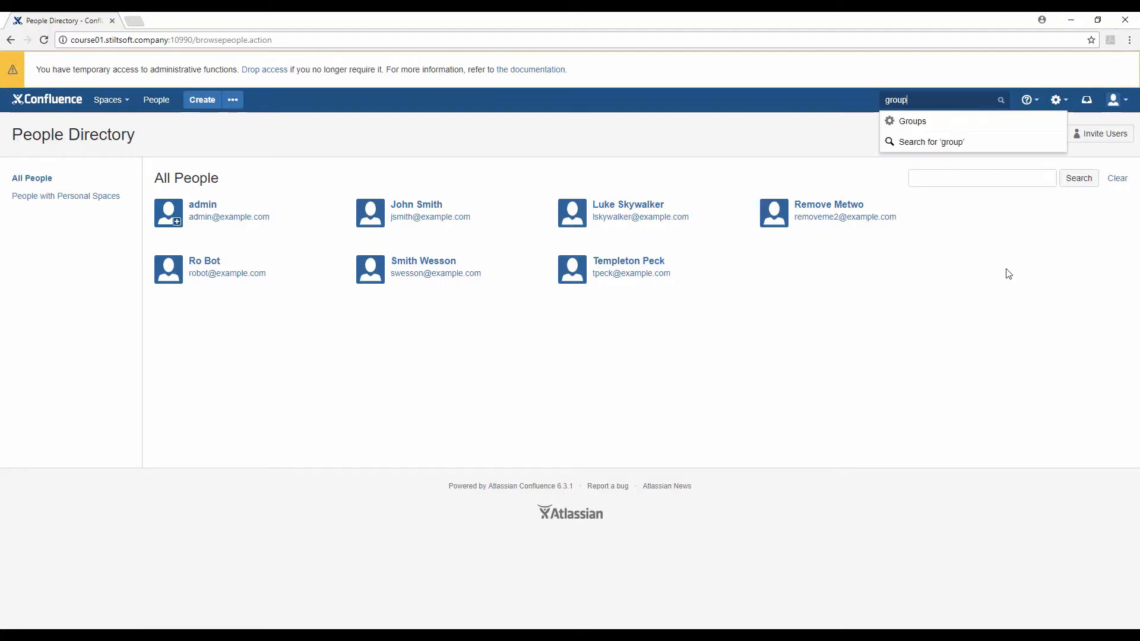
{"action": "key", "text": "Down"}
{"action": "key", "text": "Return"}
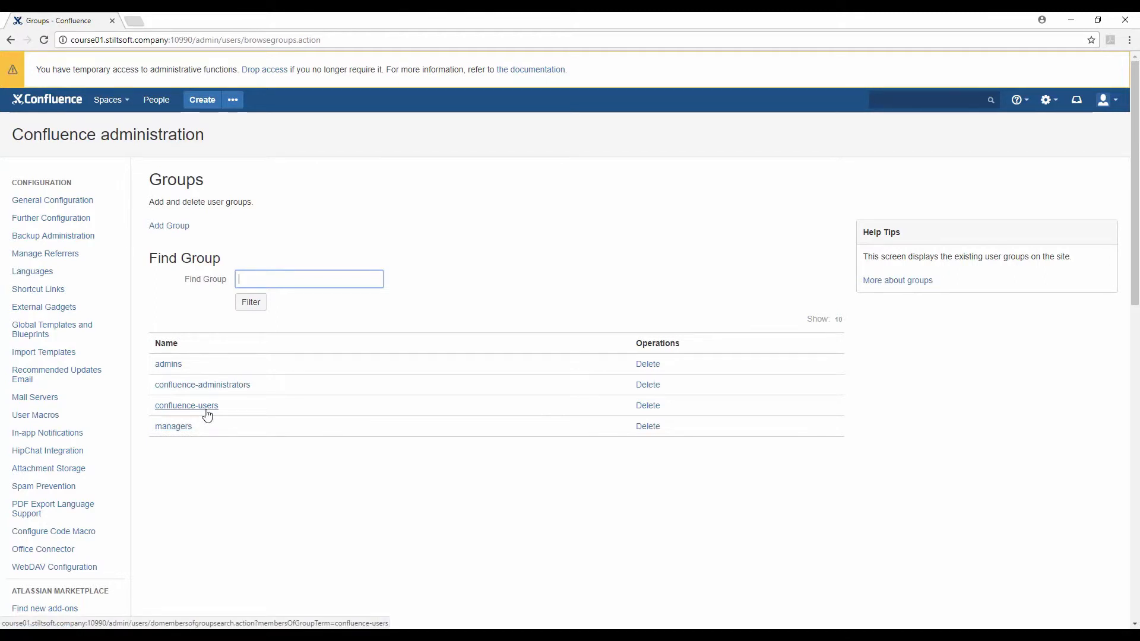
Open the managers group's member list in a new tab
{"action": "right_click", "coordinate": [167, 427]}
{"action": "left_click", "coordinate": [199, 435]}
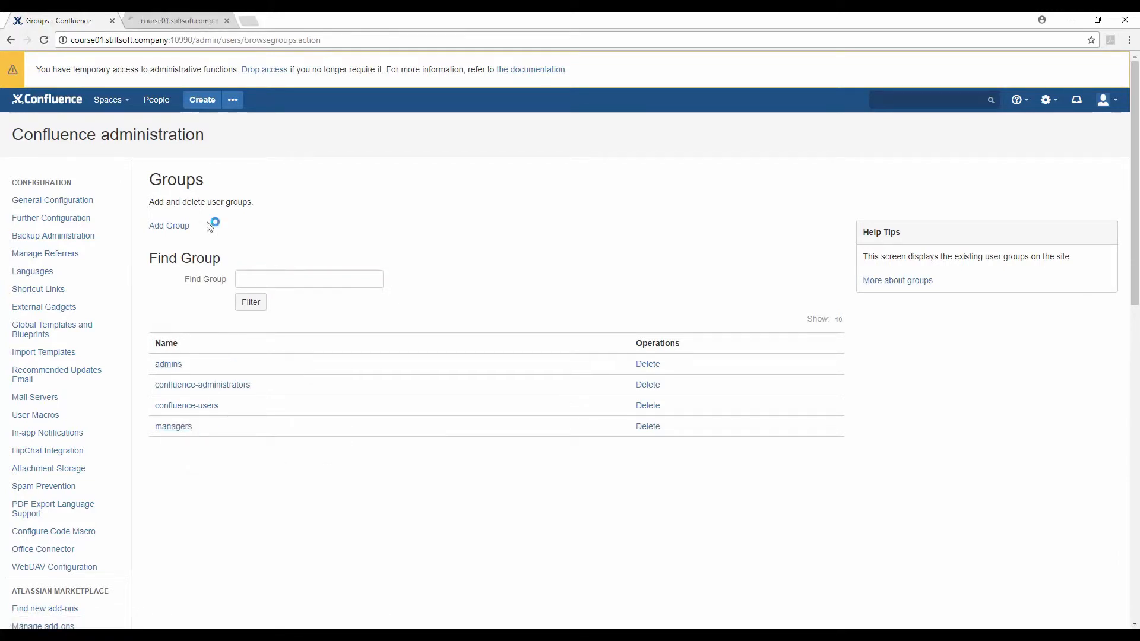
{"action": "left_click", "coordinate": [183, 20]}
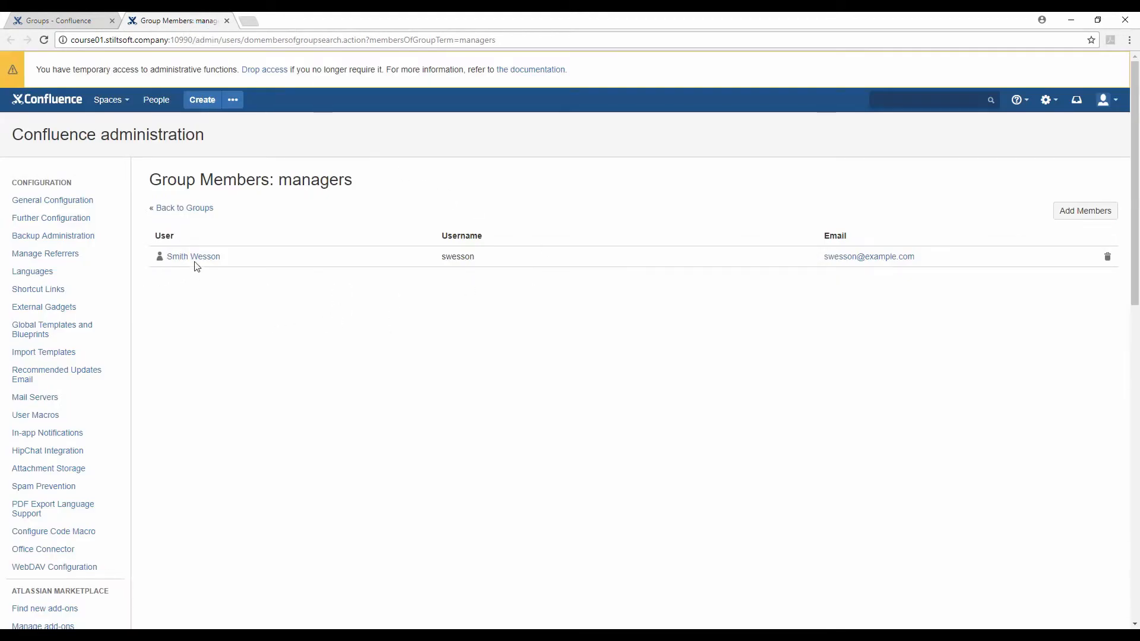
Add a user to the managers group by username, then remove the group's first member
{"action": "left_click", "coordinate": [1092, 221]}
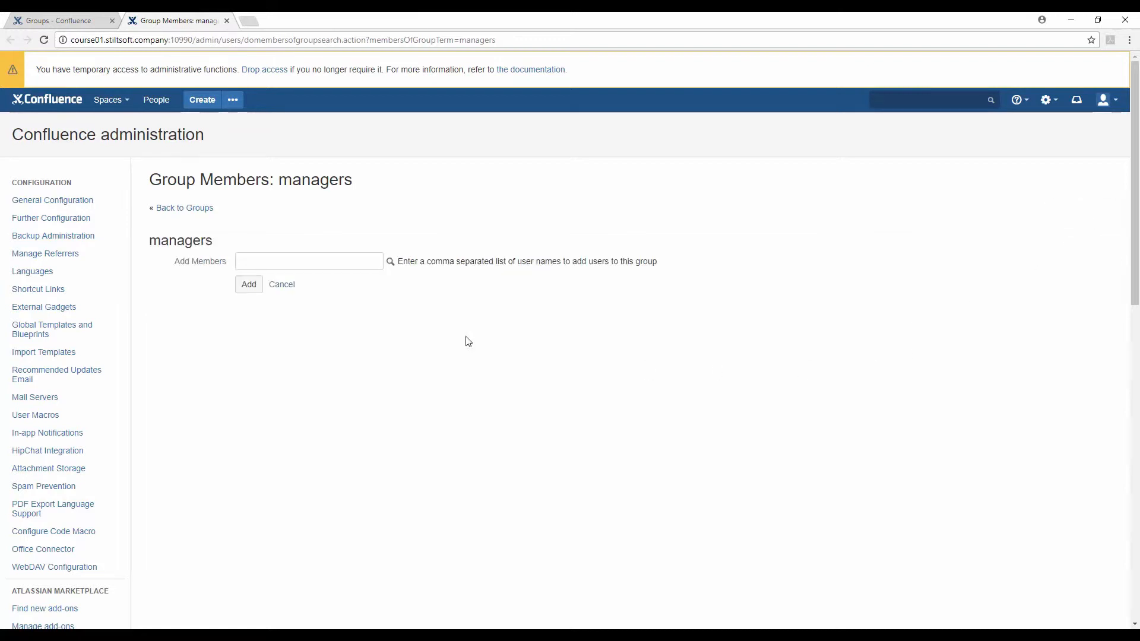
{"action": "left_click", "coordinate": [324, 260]}
{"action": "type", "text": "jsmith"}
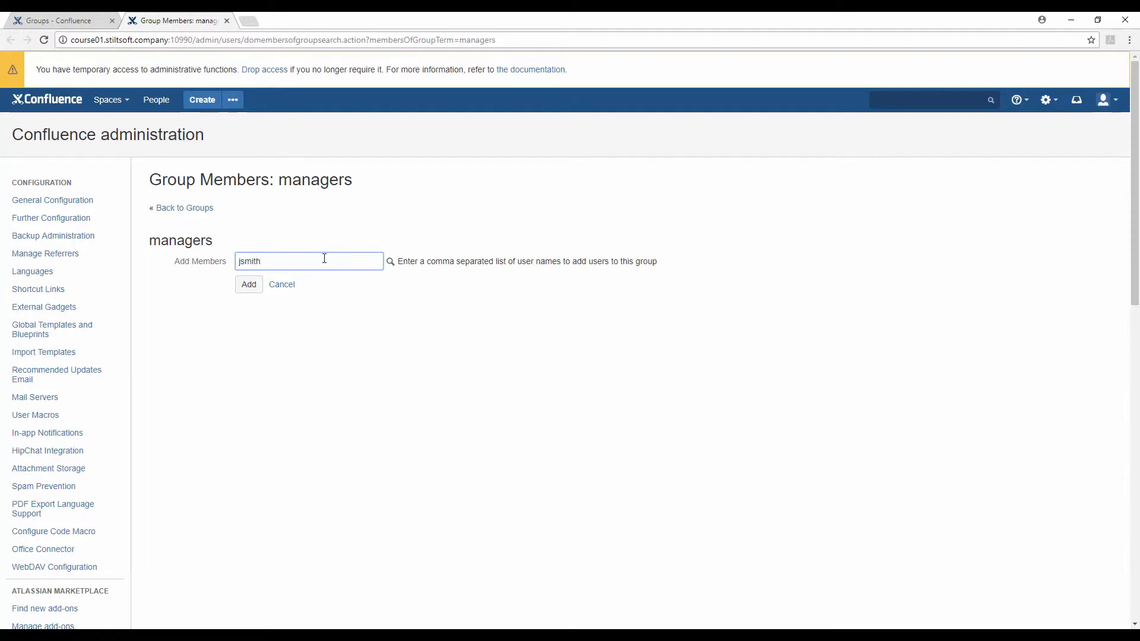
{"action": "left_click", "coordinate": [249, 286]}
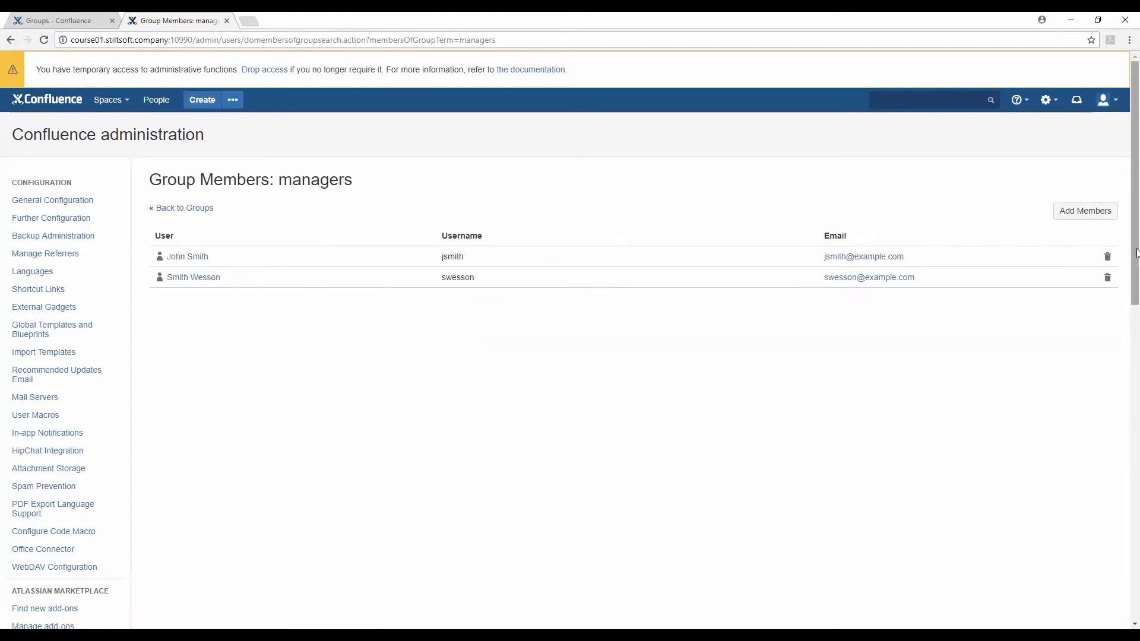
{"action": "left_click", "coordinate": [1108, 260]}
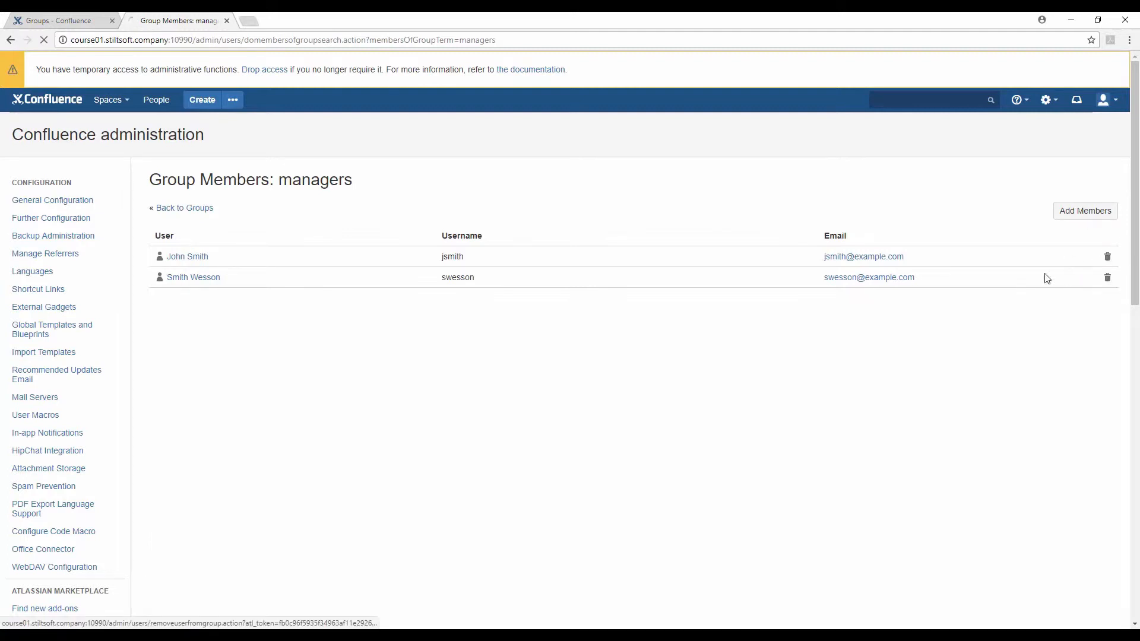
From the Users list in a new tab, add the user to the managers group and save
{"action": "scroll", "coordinate": [57, 425], "scroll_direction": "down", "scroll_amount": 3}
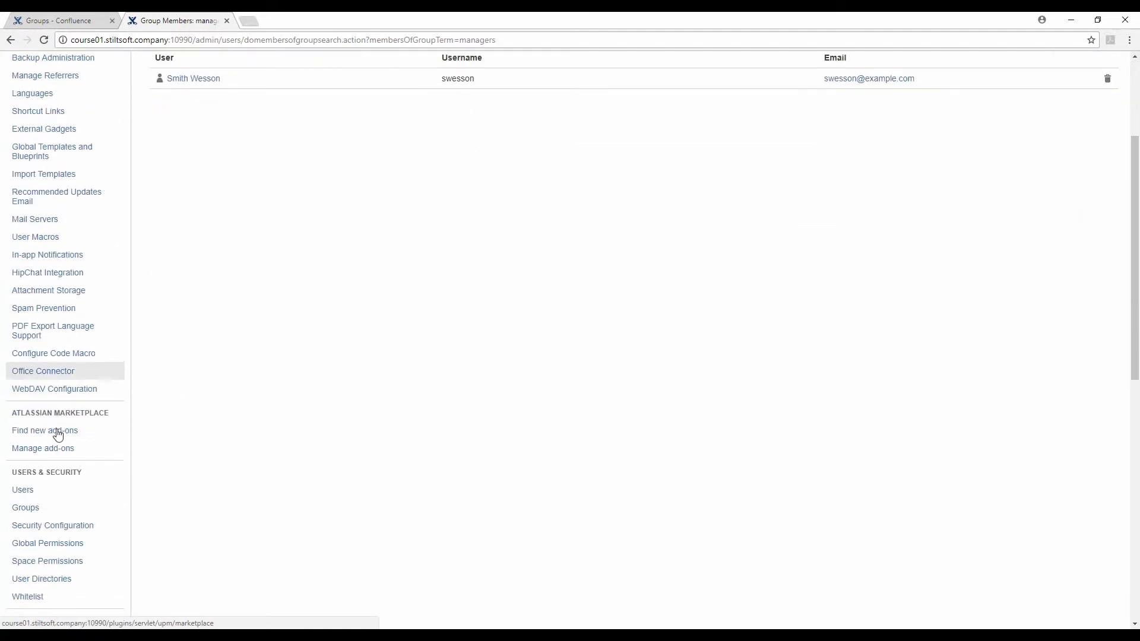
{"action": "right_click", "coordinate": [47, 491]}
{"action": "left_click", "coordinate": [90, 501]}
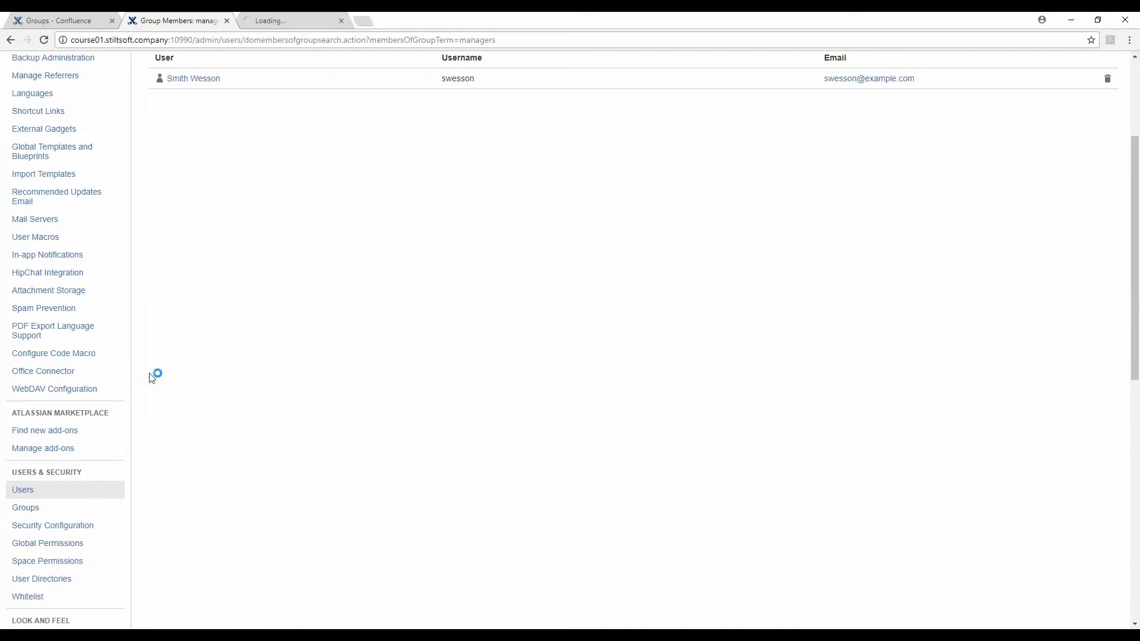
{"action": "left_click", "coordinate": [327, 20]}
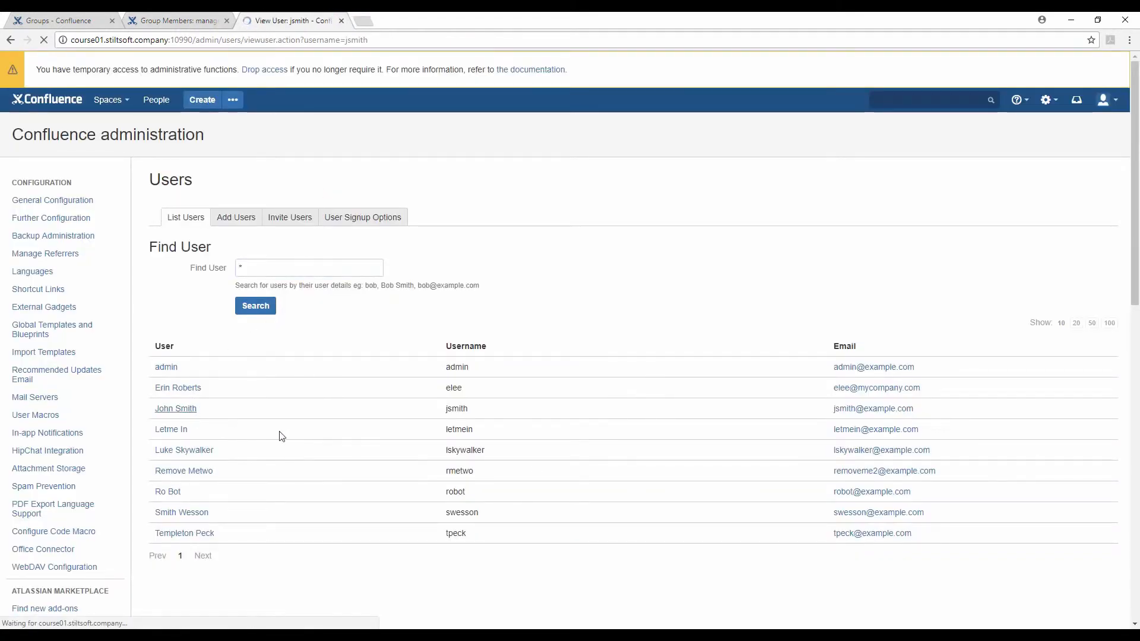
{"action": "left_click", "coordinate": [310, 400]}
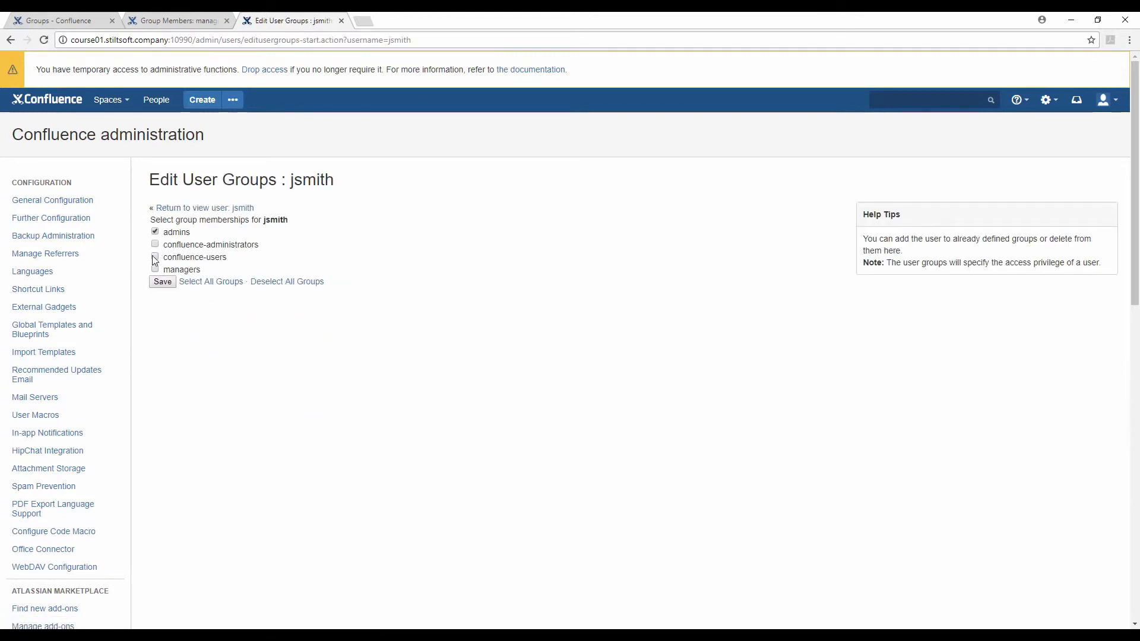
{"action": "left_click", "coordinate": [155, 257]}
{"action": "left_click", "coordinate": [155, 270]}
{"action": "left_click", "coordinate": [155, 257]}
{"action": "left_click", "coordinate": [162, 282]}
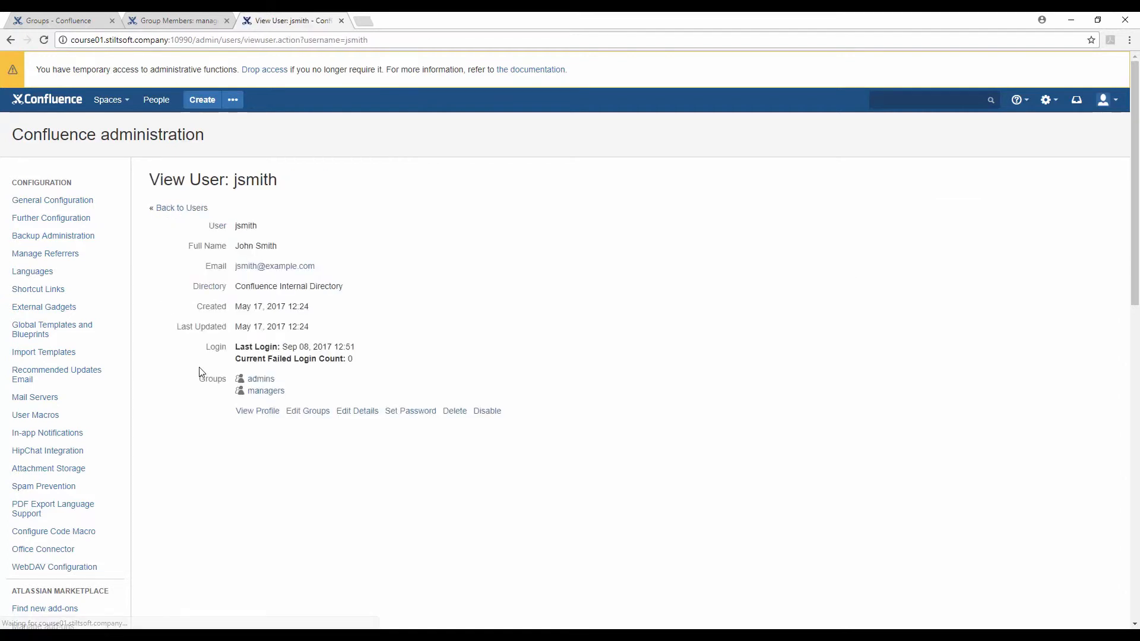
Create a group named probation, then bring up its Delete Group confirmation from the Groups list
{"action": "left_click", "coordinate": [70, 17]}
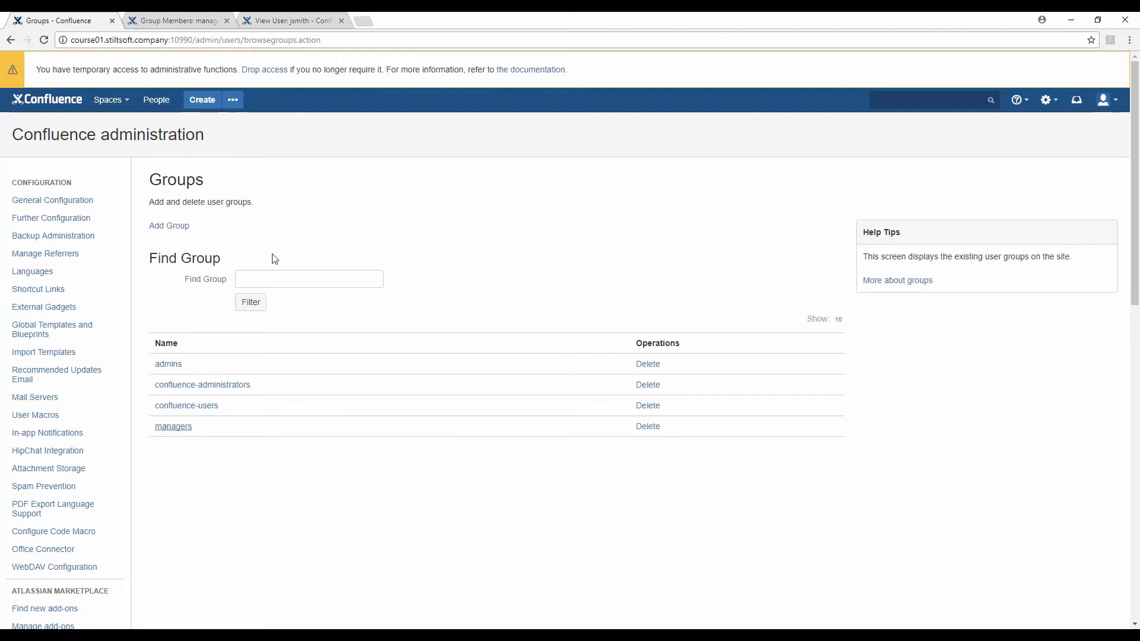
{"action": "left_click", "coordinate": [177, 227]}
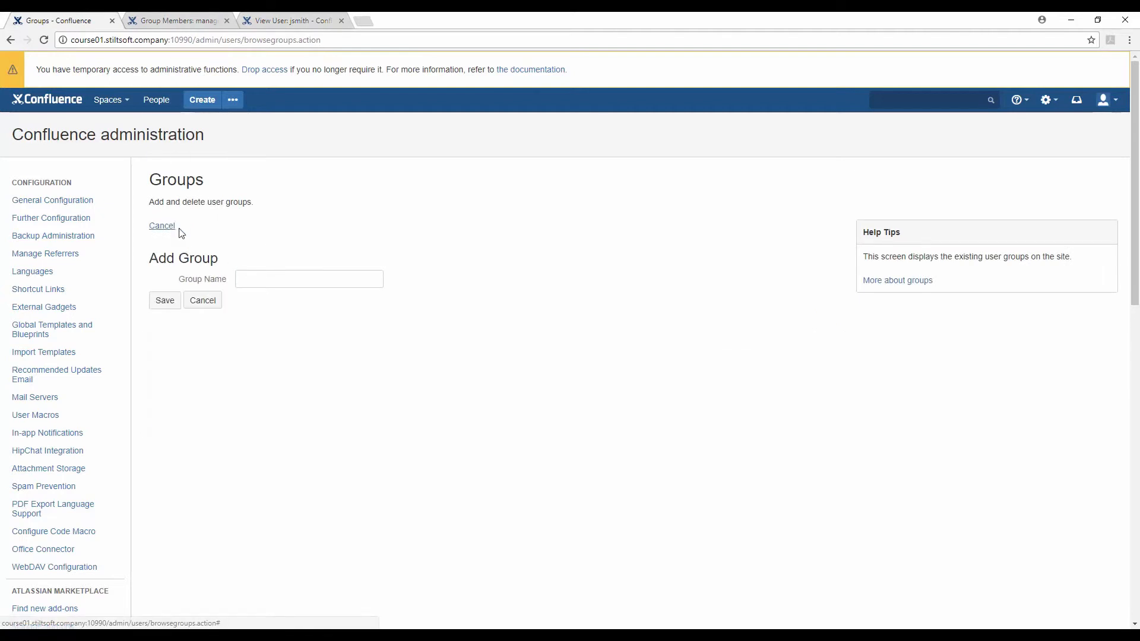
{"action": "left_click", "coordinate": [270, 284]}
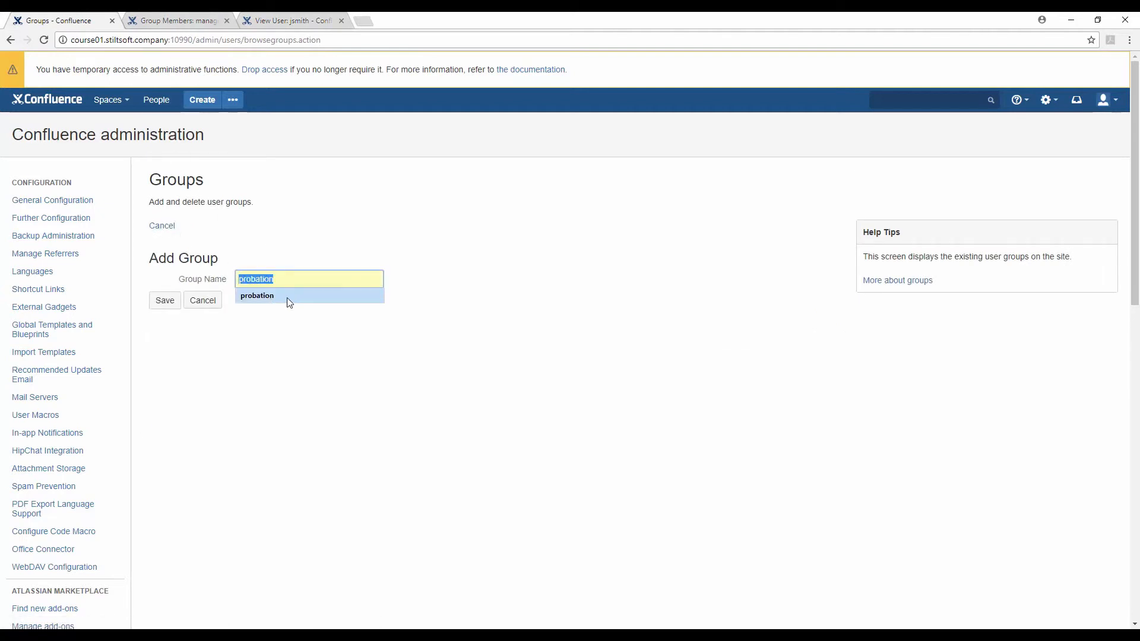
{"action": "left_click", "coordinate": [289, 302]}
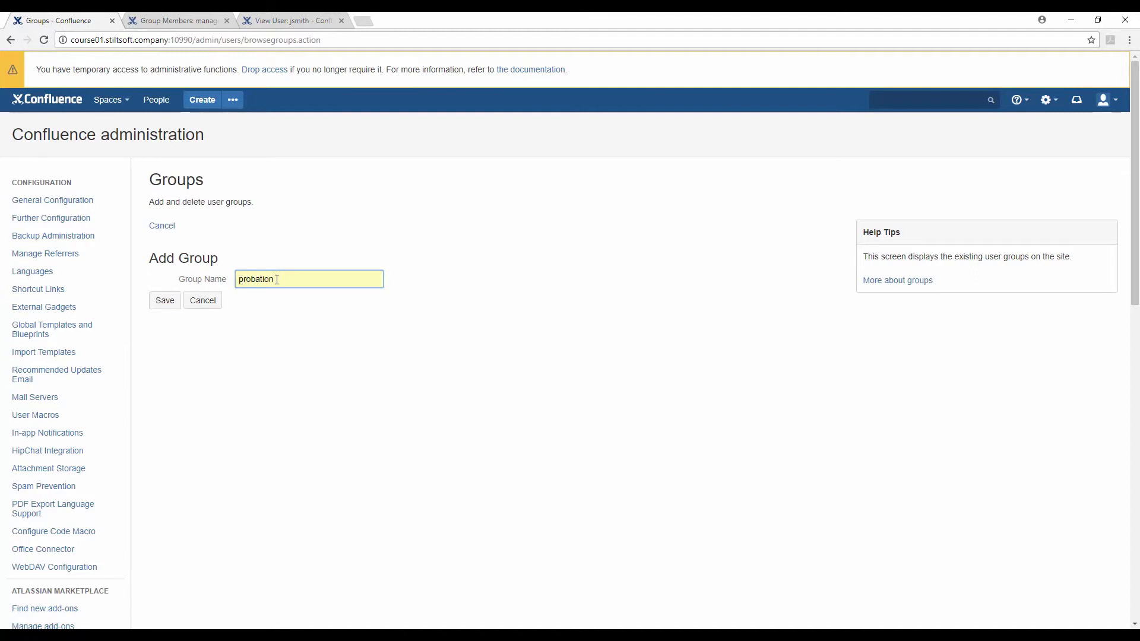
{"action": "left_click", "coordinate": [164, 306]}
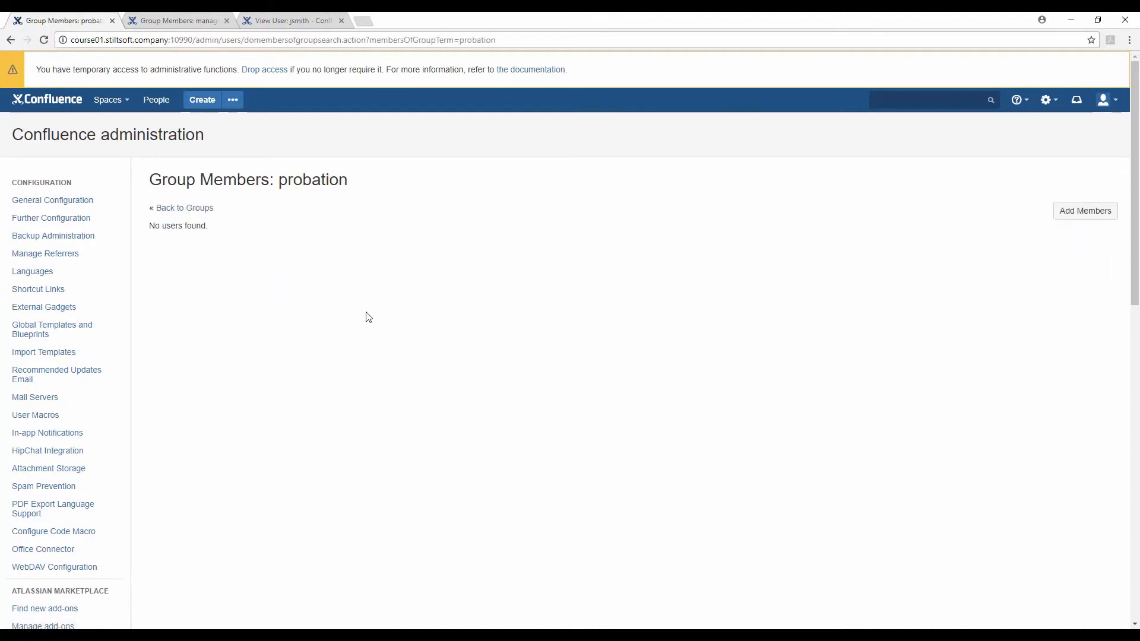
{"action": "left_click", "coordinate": [167, 211]}
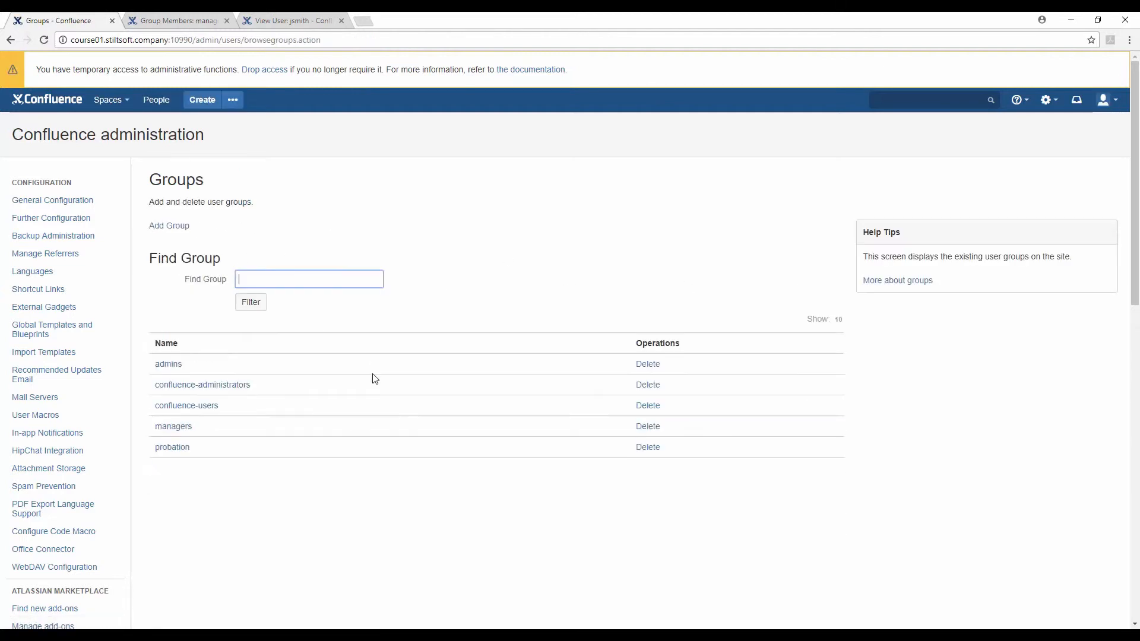
{"action": "left_click", "coordinate": [648, 449]}
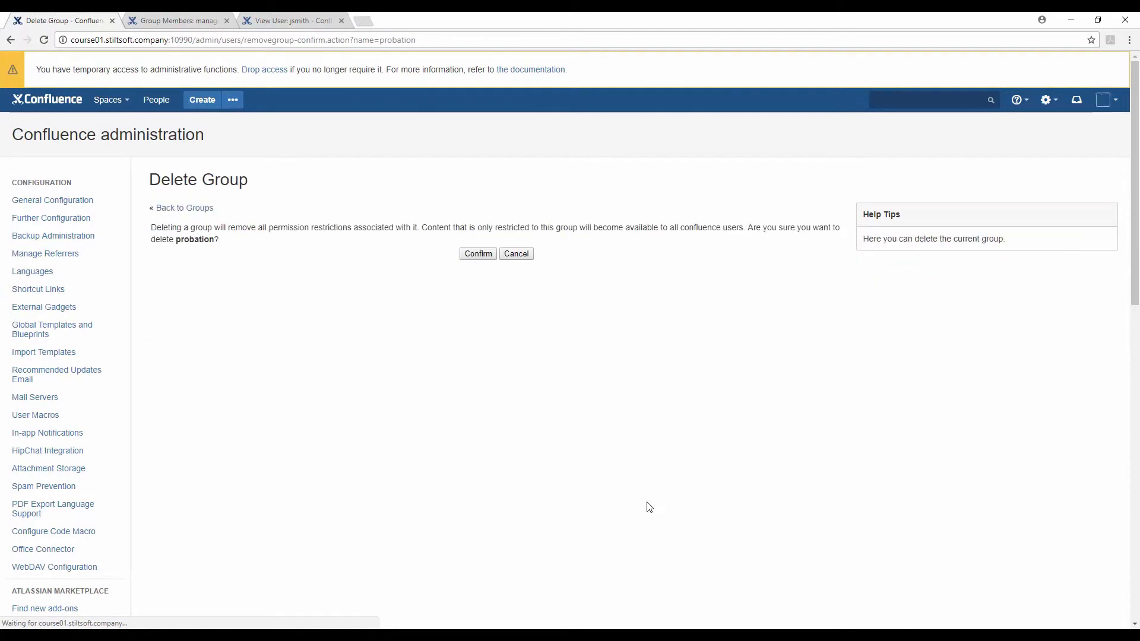
Delete the probation group and check who belongs to confluence-users
{"action": "left_click", "coordinate": [476, 254]}
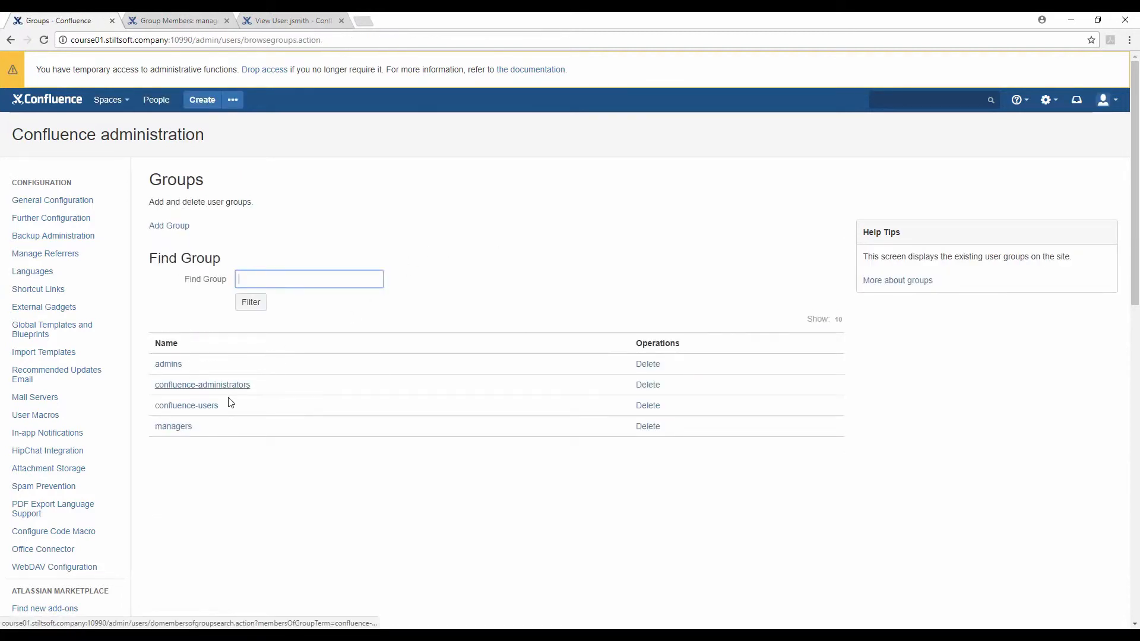
{"action": "left_click", "coordinate": [211, 406]}
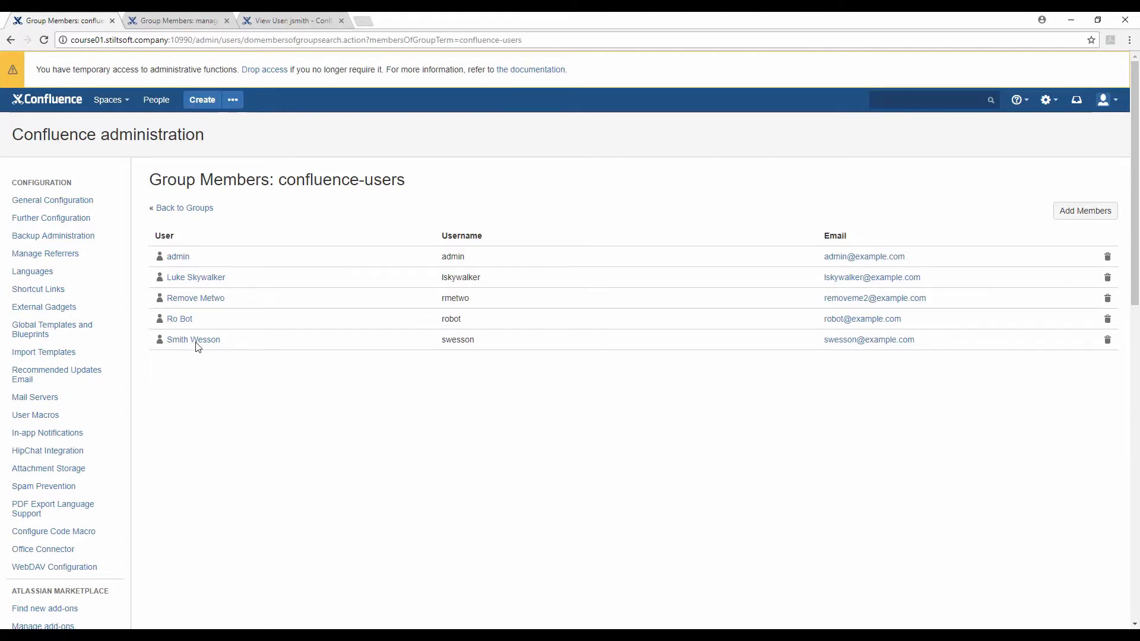
{"action": "left_click", "coordinate": [190, 209]}
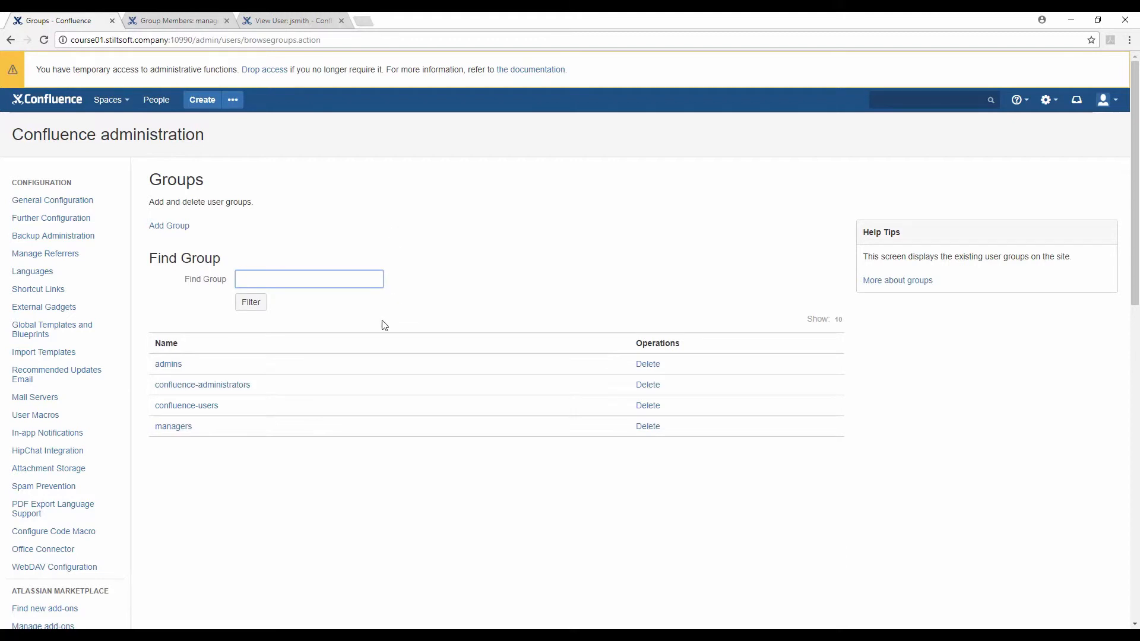
Review the confluence-administrators members and return to the groups list
{"action": "scroll", "coordinate": [271, 403], "scroll_direction": "down", "scroll_amount": 1}
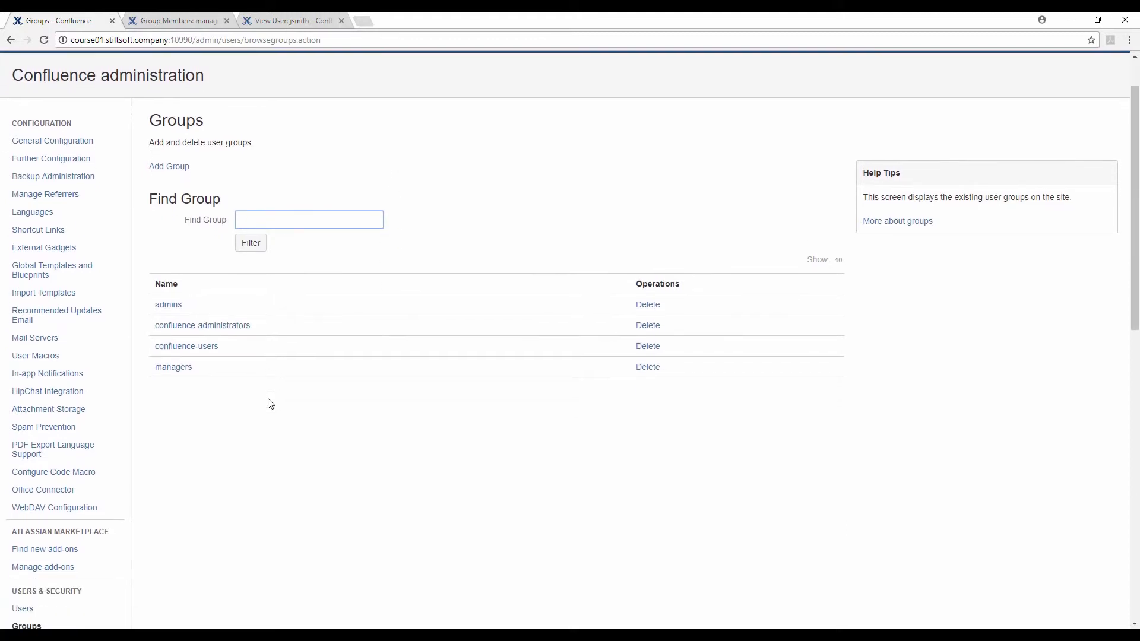
{"action": "left_click", "coordinate": [247, 334]}
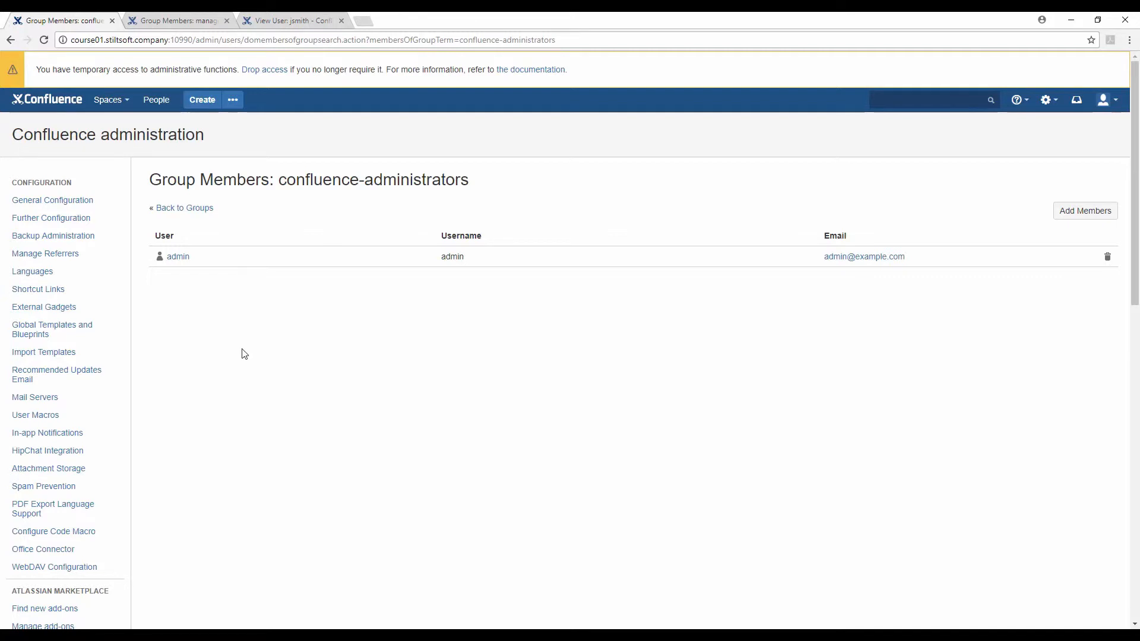
{"action": "scroll", "coordinate": [243, 354], "scroll_direction": "down", "scroll_amount": 1}
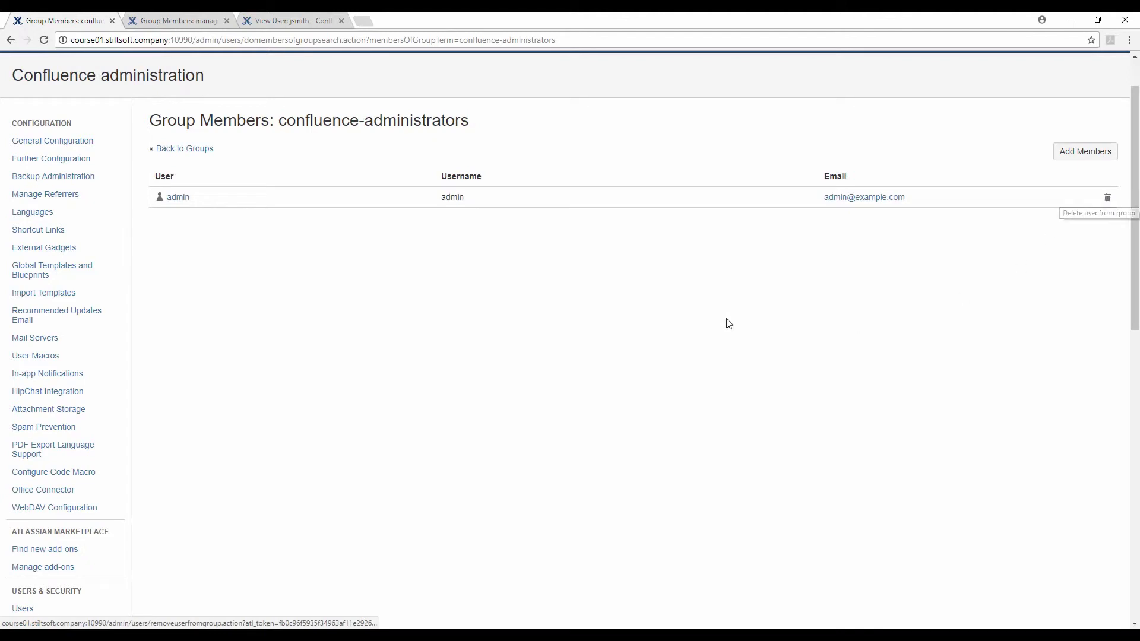
{"action": "left_click", "coordinate": [211, 149]}
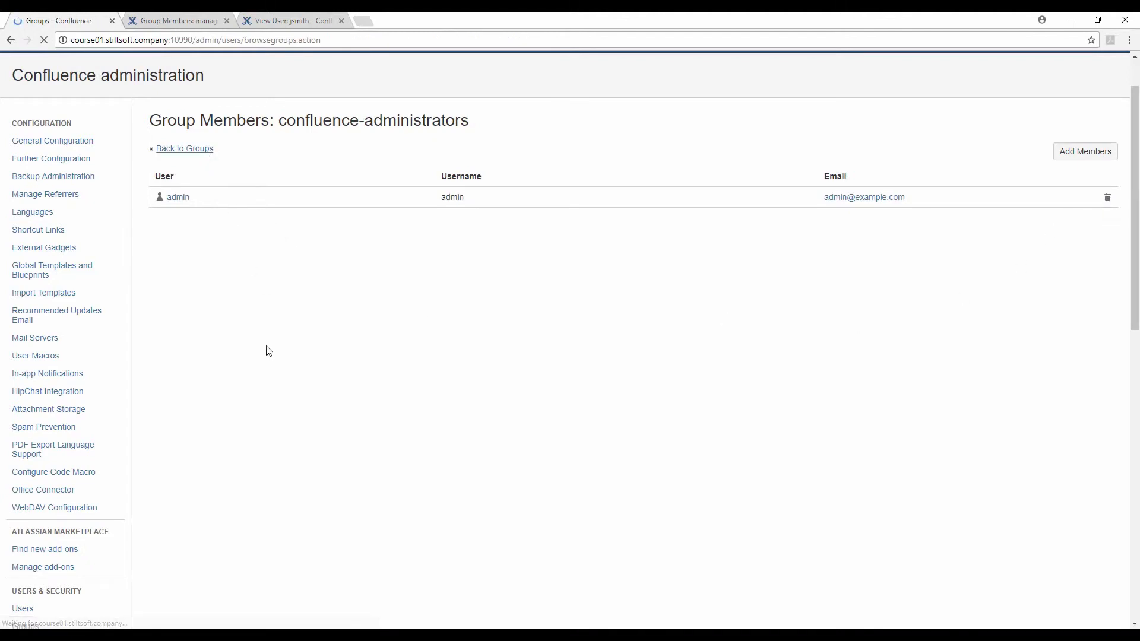
{"action": "scroll", "coordinate": [212, 476], "scroll_direction": "down", "scroll_amount": 3}
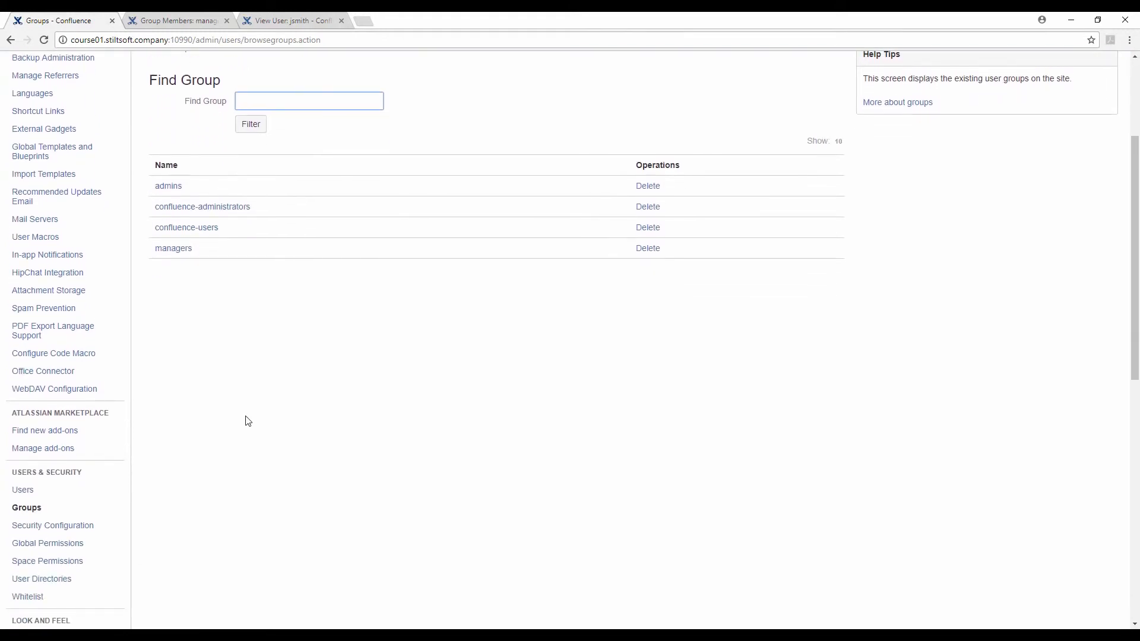
Show the global permissions for groups, two individual users and anonymous access
{"action": "left_click", "coordinate": [94, 546]}
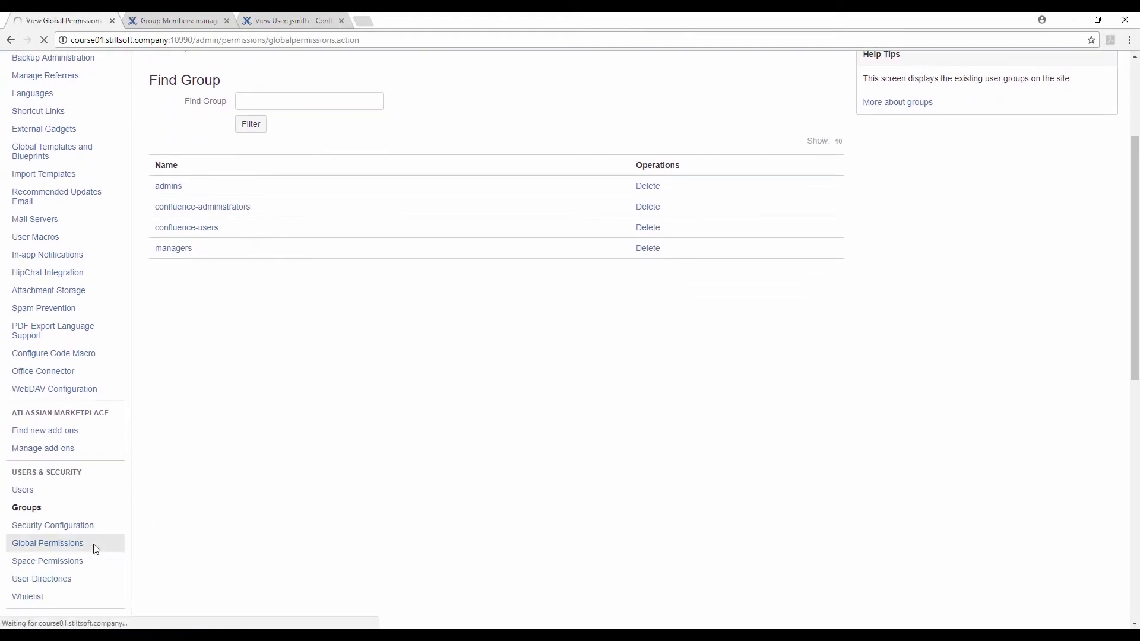
{"action": "scroll", "coordinate": [37, 526], "scroll_direction": "down", "scroll_amount": 3}
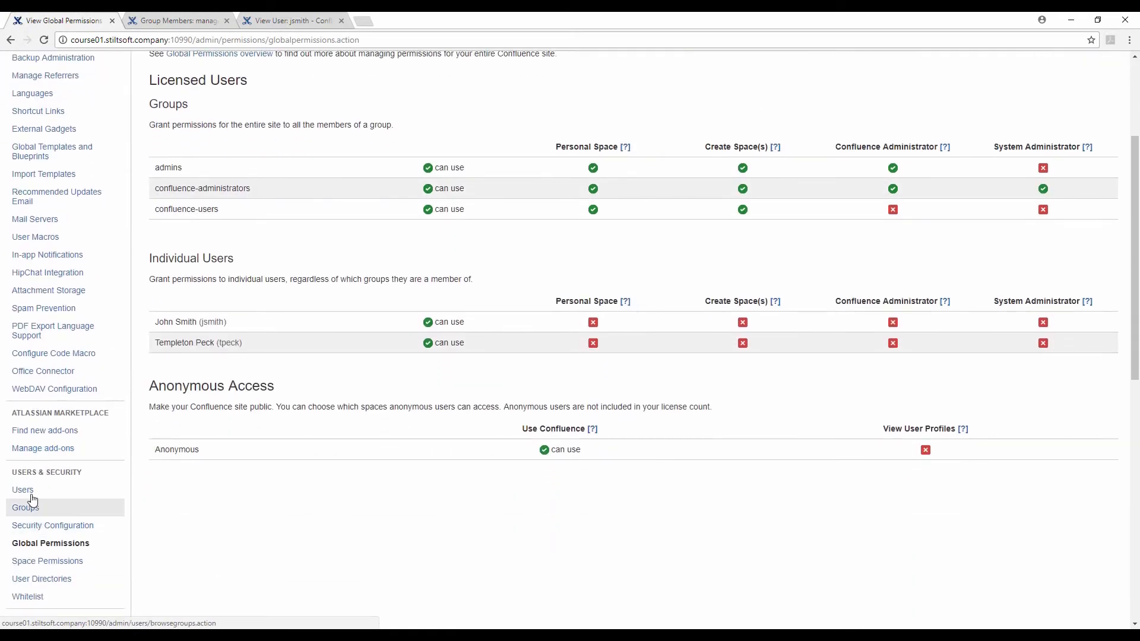
{"action": "scroll", "coordinate": [369, 443], "scroll_direction": "up", "scroll_amount": 2}
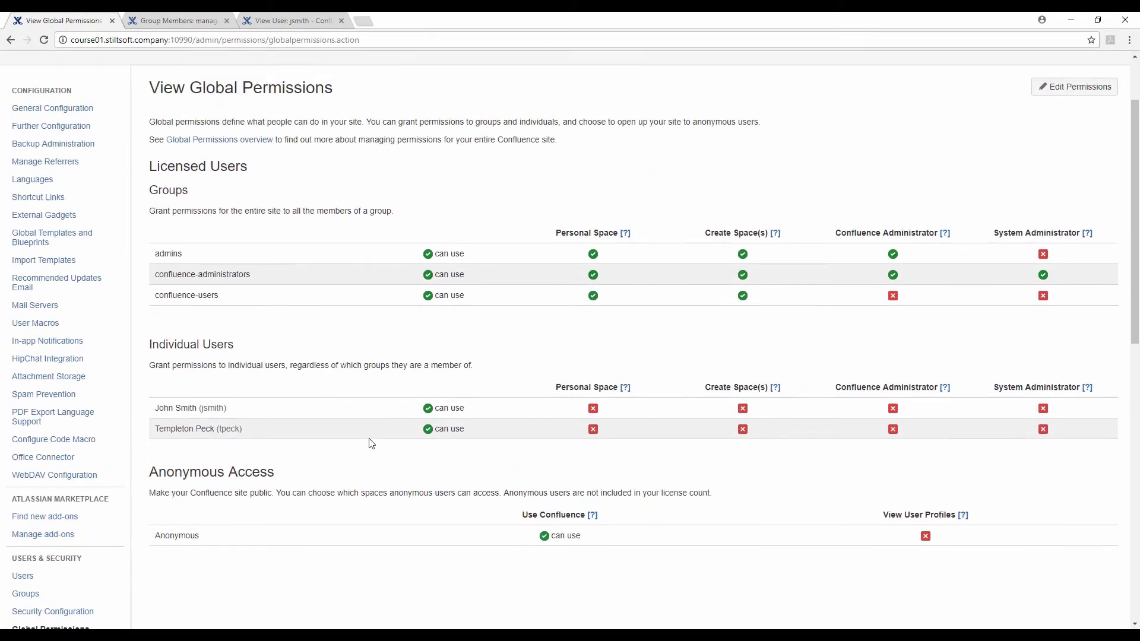
{"action": "scroll", "coordinate": [368, 443], "scroll_direction": "up", "scroll_amount": 1}
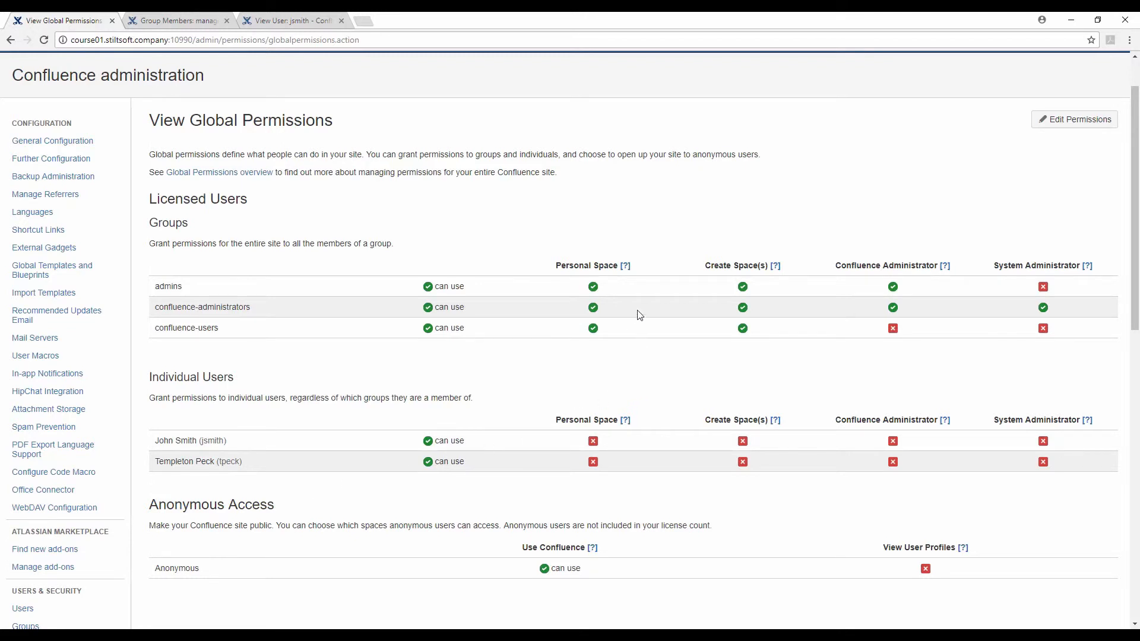
{"action": "mouse_move", "coordinate": [629, 273]}
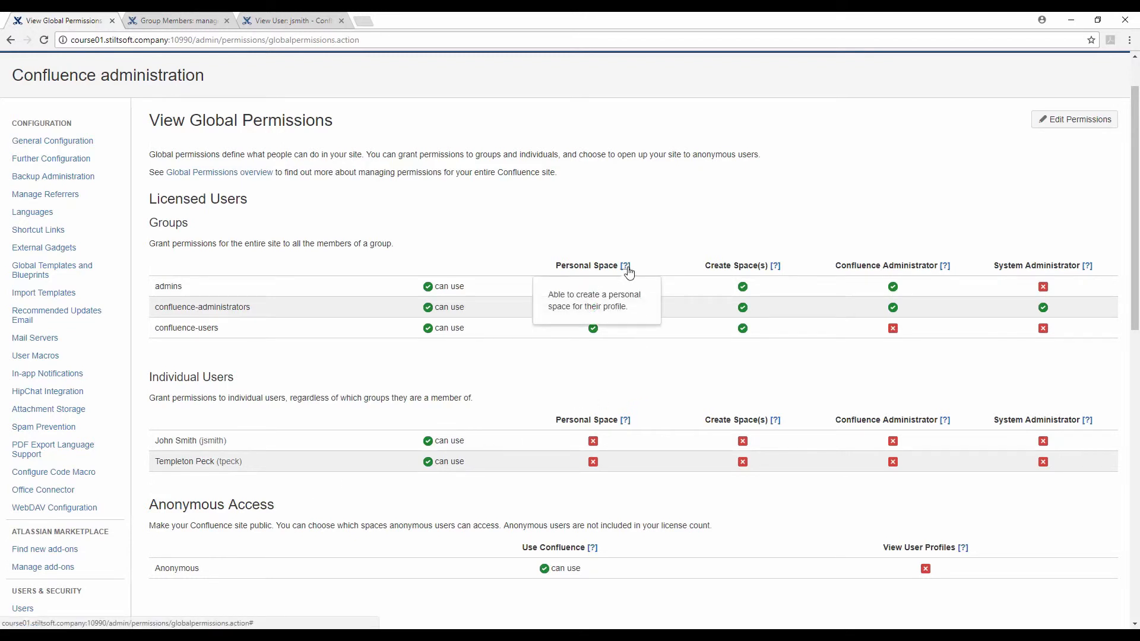
{"action": "mouse_move", "coordinate": [777, 274]}
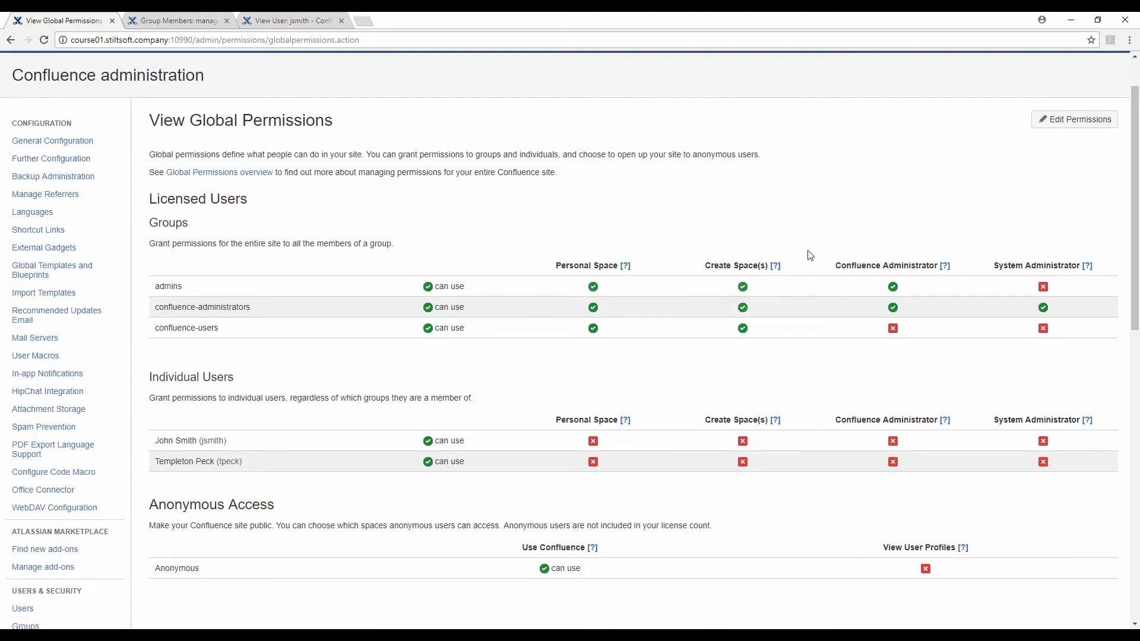
{"action": "left_click", "coordinate": [1067, 121]}
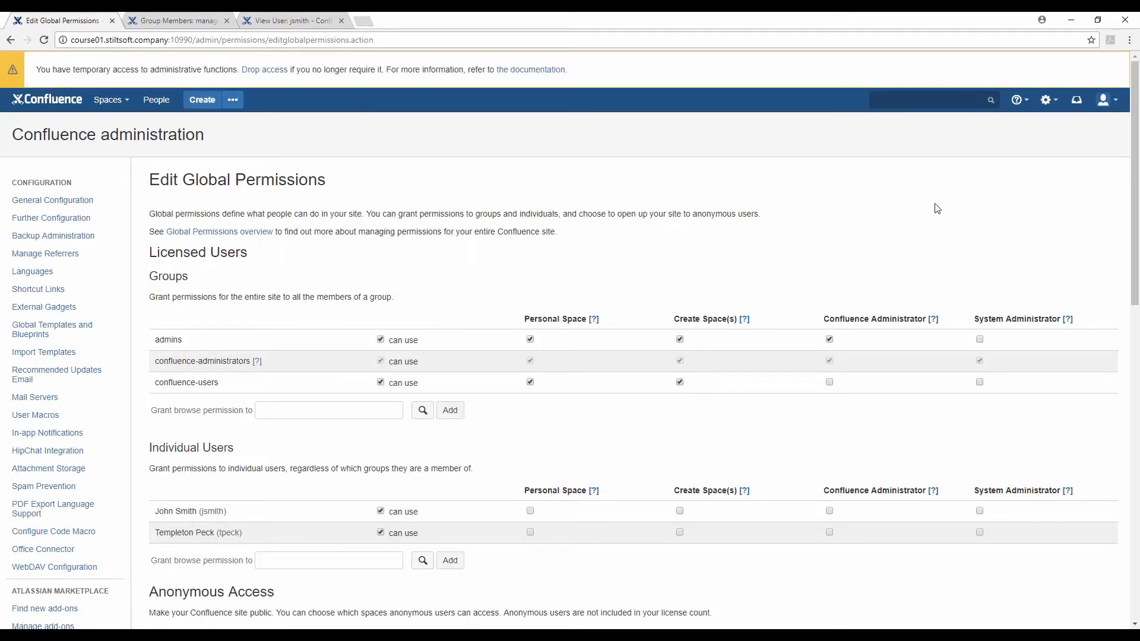
{"action": "scroll", "coordinate": [504, 401], "scroll_direction": "down", "scroll_amount": 2}
{"action": "scroll", "coordinate": [503, 401], "scroll_direction": "down", "scroll_amount": 1}
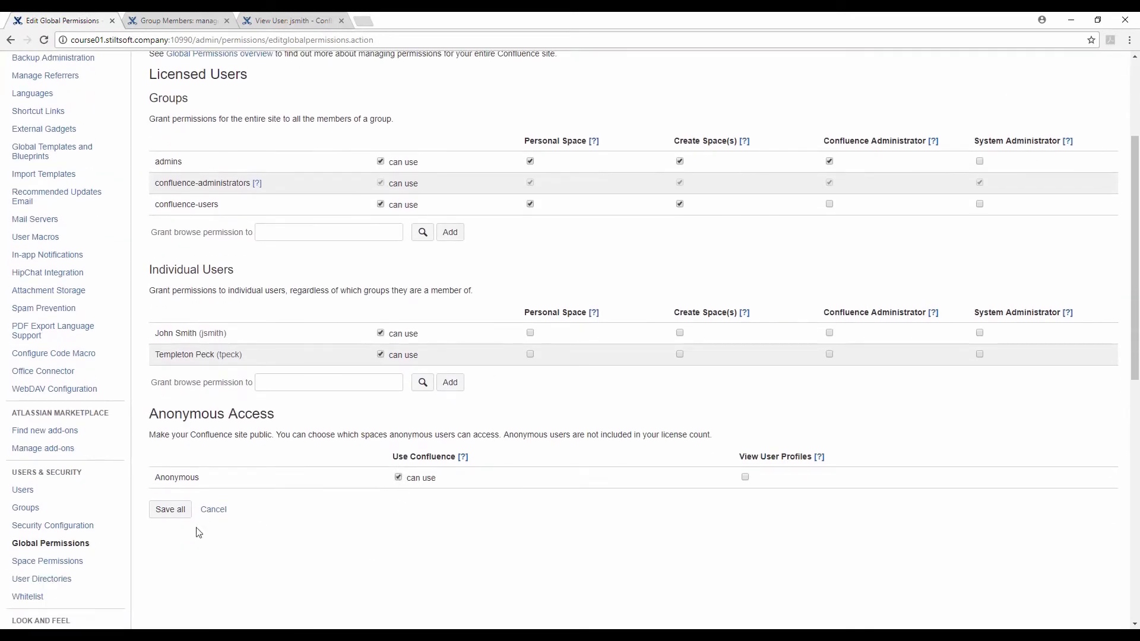
{"action": "left_click", "coordinate": [184, 518]}
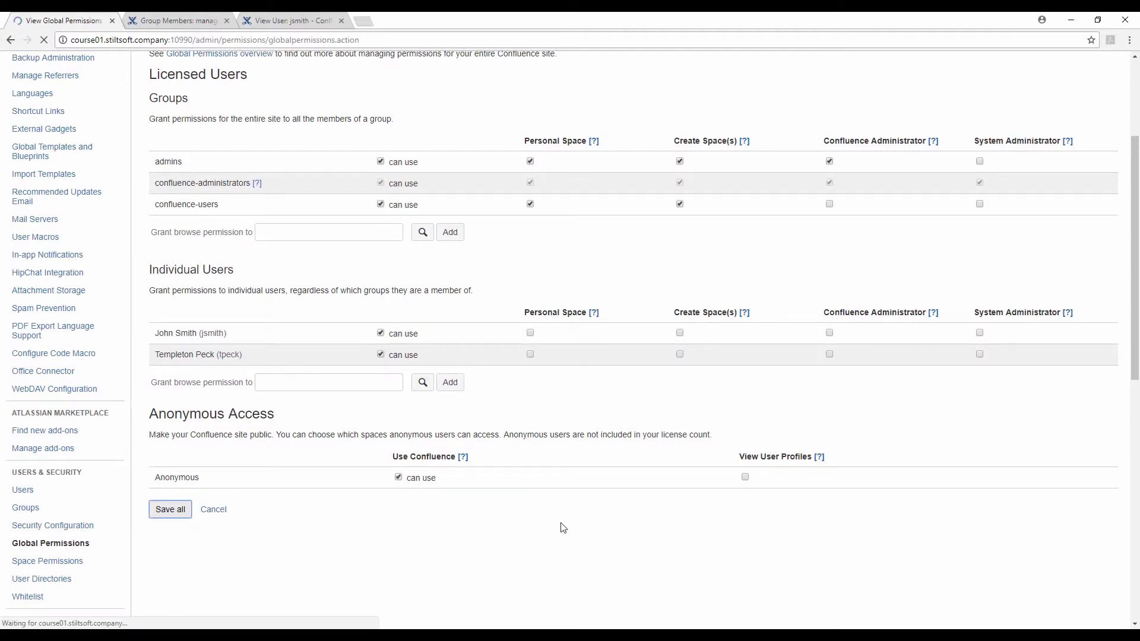
{"action": "scroll", "coordinate": [544, 497], "scroll_direction": "down", "scroll_amount": 1}
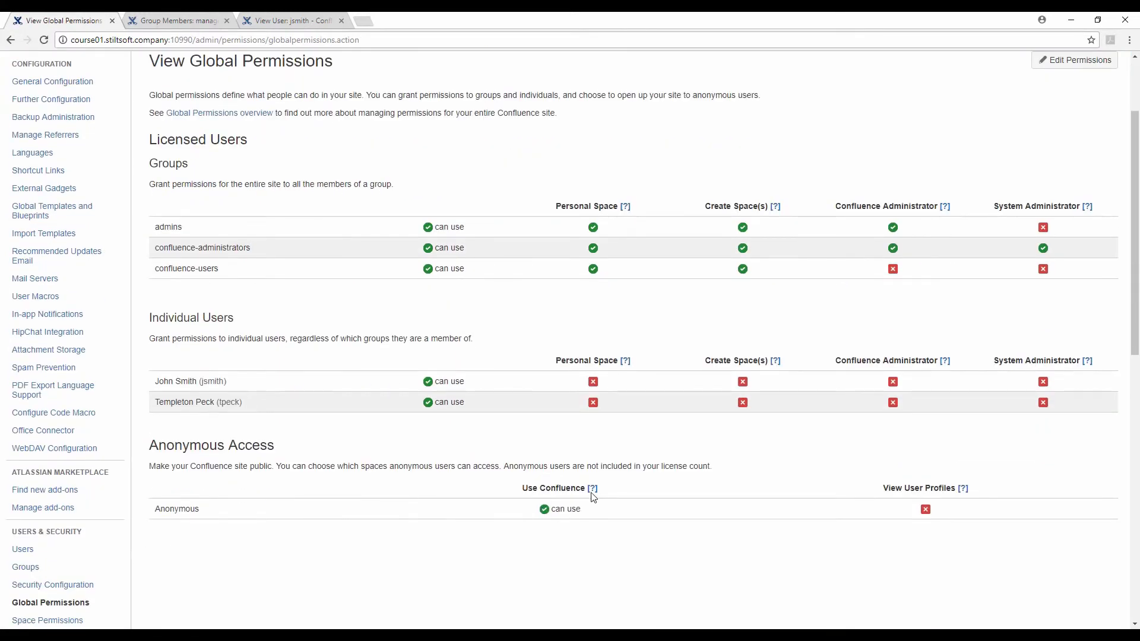
{"action": "mouse_move", "coordinate": [596, 502]}
{"action": "scroll", "coordinate": [837, 470], "scroll_direction": "up", "scroll_amount": 1}
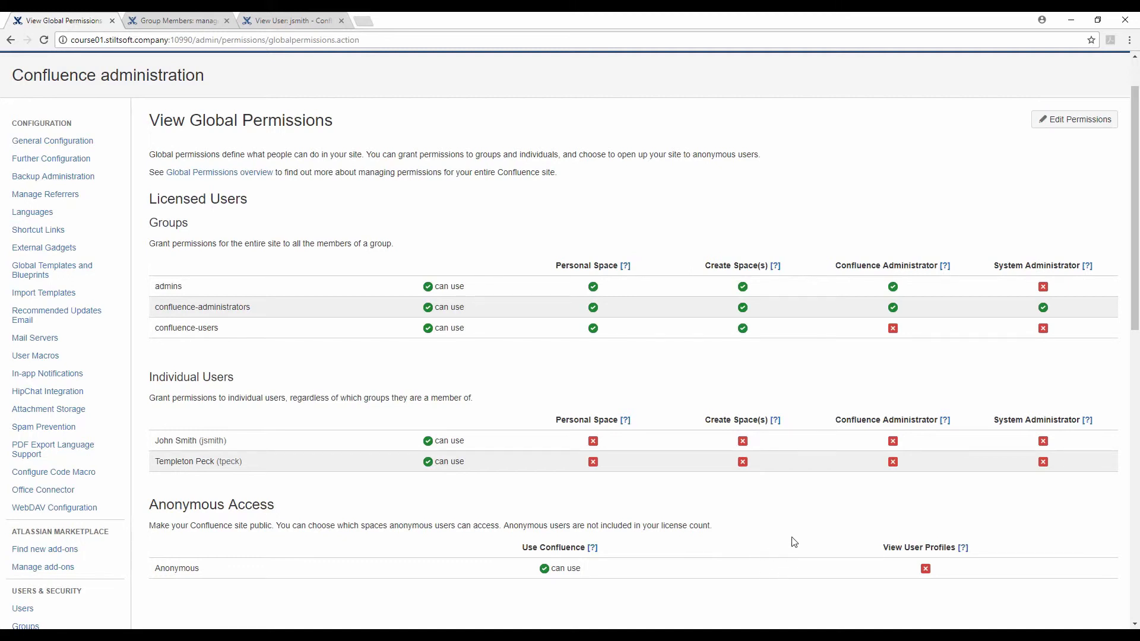
{"action": "scroll", "coordinate": [794, 541], "scroll_direction": "up", "scroll_amount": 1}
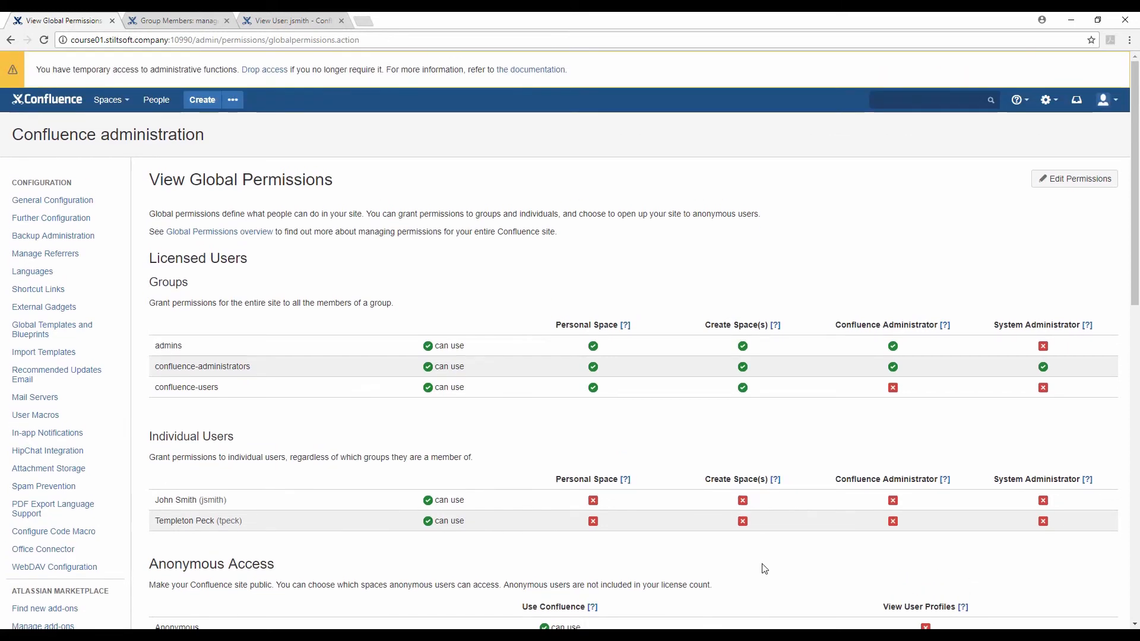
{"action": "scroll", "coordinate": [765, 569], "scroll_direction": "down", "scroll_amount": 1}
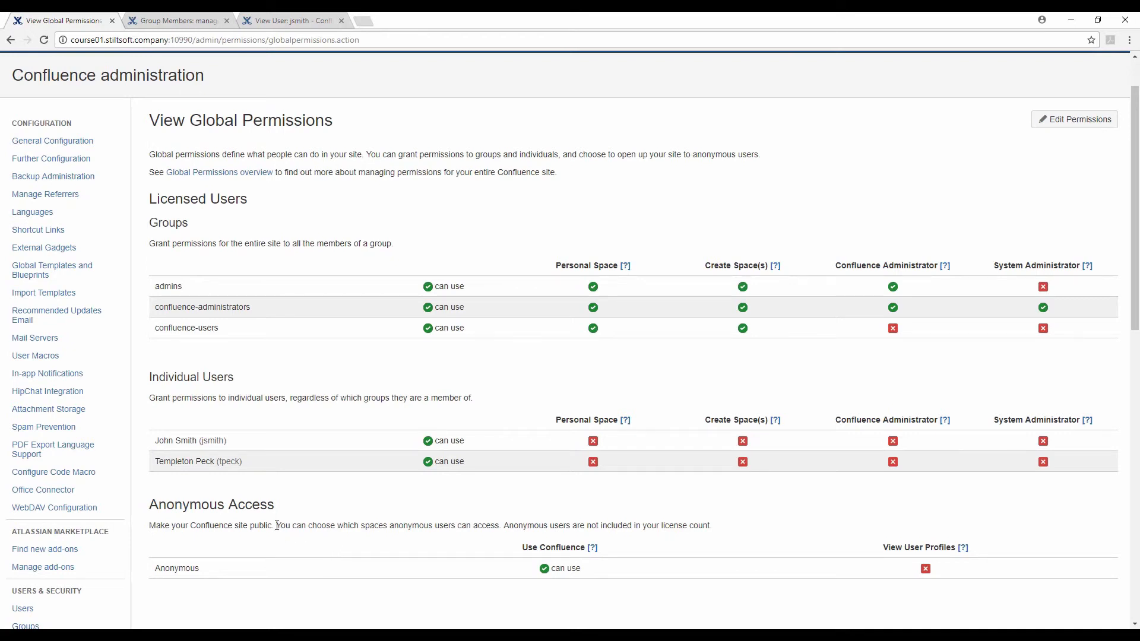
{"action": "left_click_drag", "start_coordinate": [277, 526], "coordinate": [501, 525]}
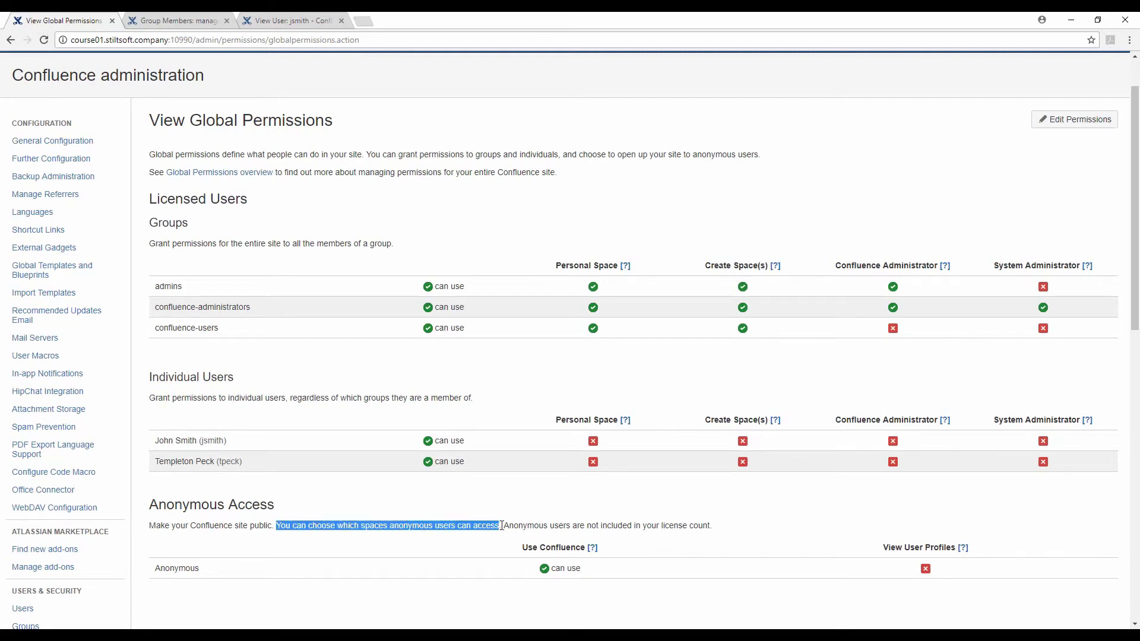
{"action": "left_click", "coordinate": [482, 568]}
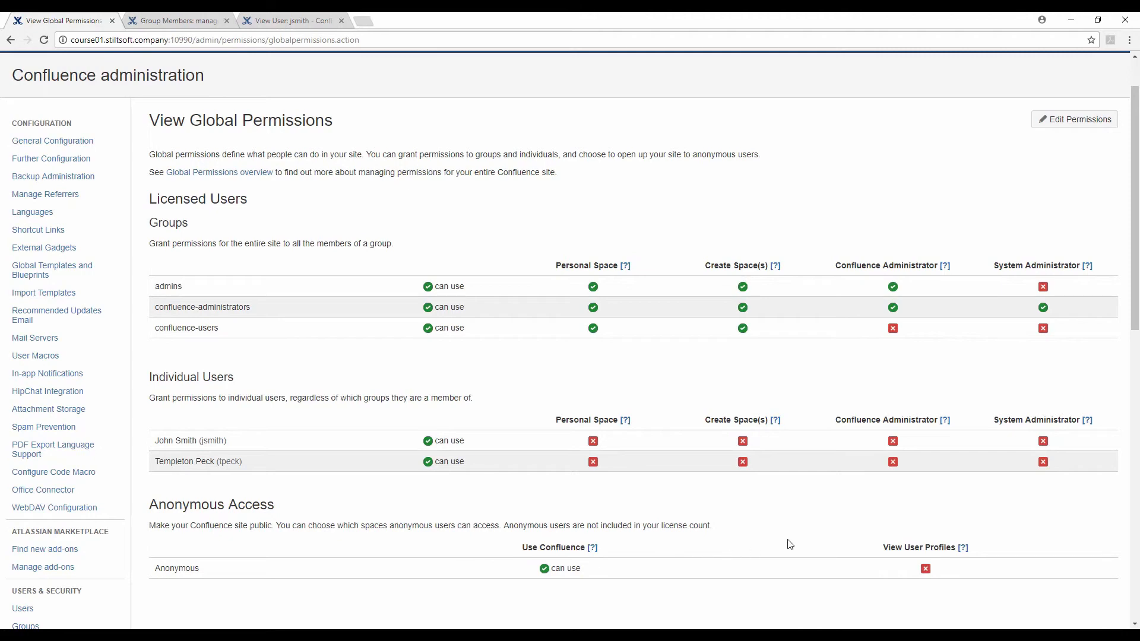
{"action": "scroll", "coordinate": [796, 543], "scroll_direction": "up", "scroll_amount": 1}
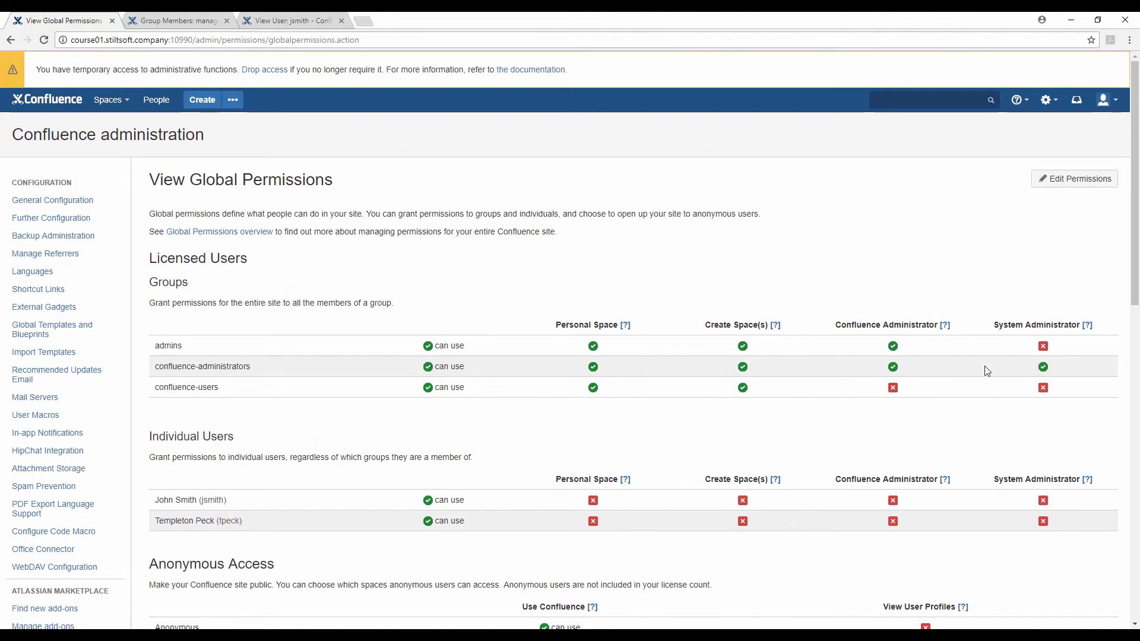
{"action": "left_click_drag", "start_coordinate": [991, 325], "coordinate": [1088, 326]}
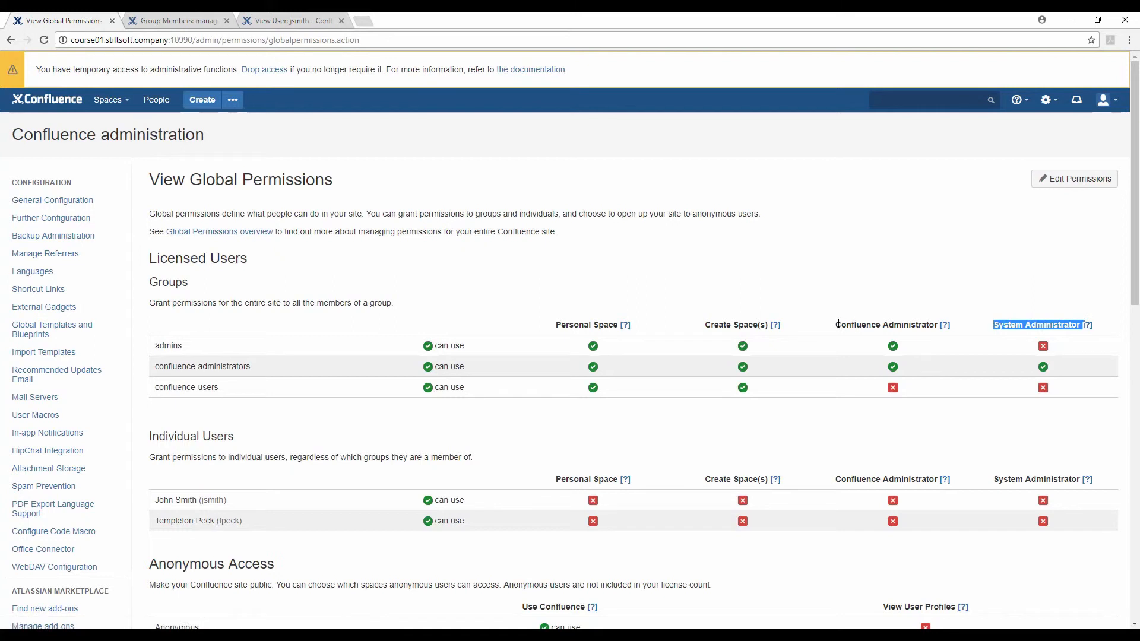
{"action": "left_click_drag", "start_coordinate": [835, 326], "coordinate": [939, 327]}
{"action": "left_click", "coordinate": [934, 402]}
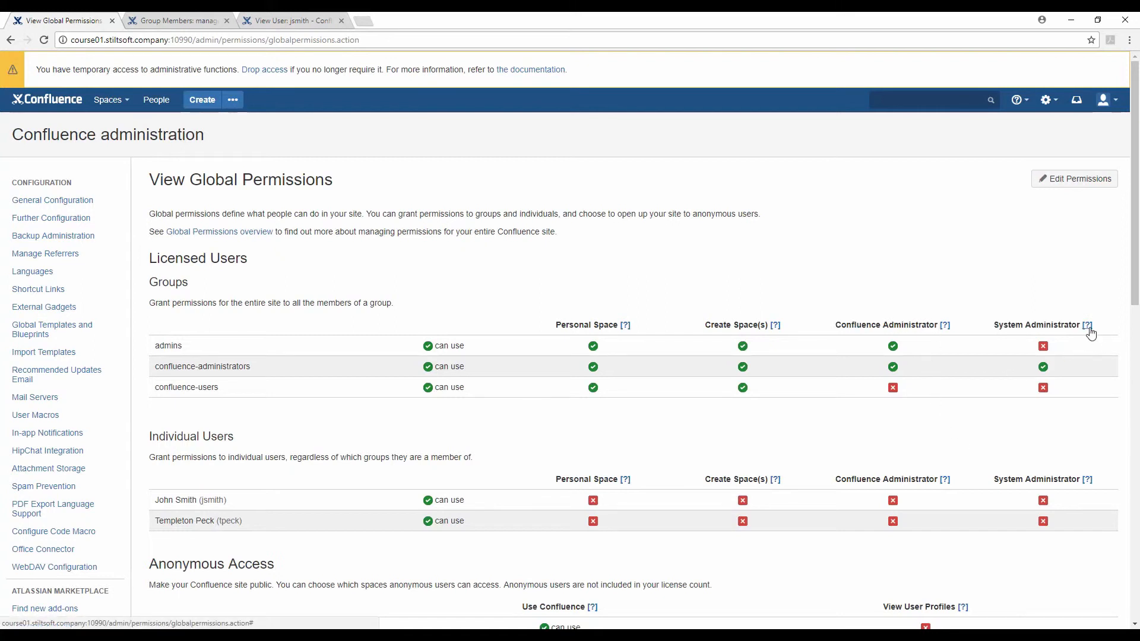
{"action": "mouse_move", "coordinate": [1089, 328]}
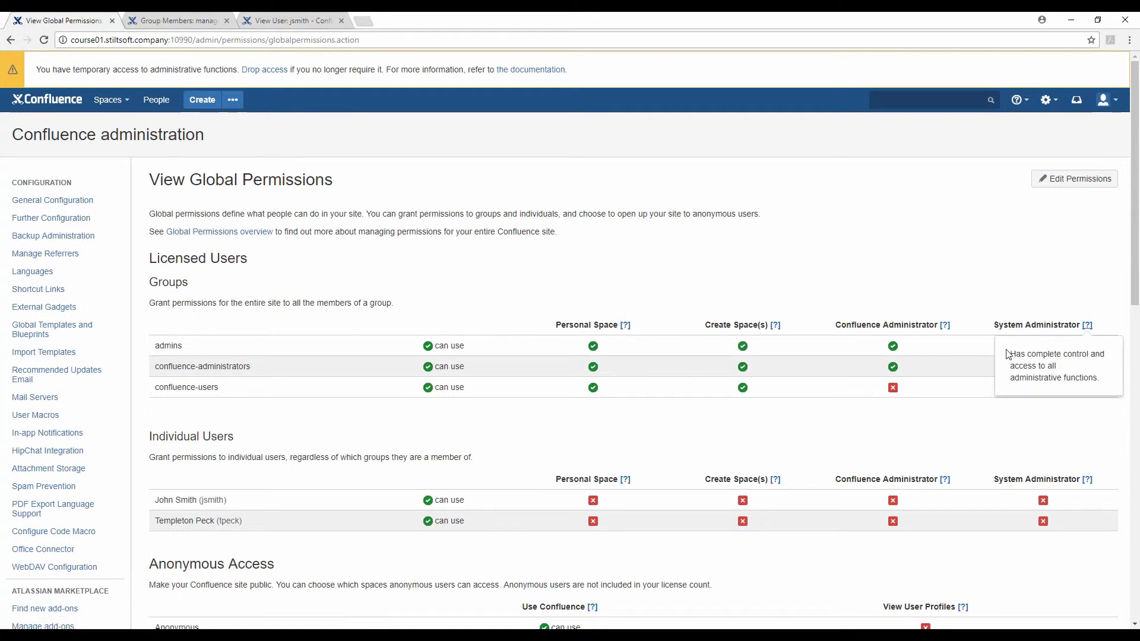
{"action": "left_click_drag", "start_coordinate": [1098, 376], "coordinate": [1106, 381]}
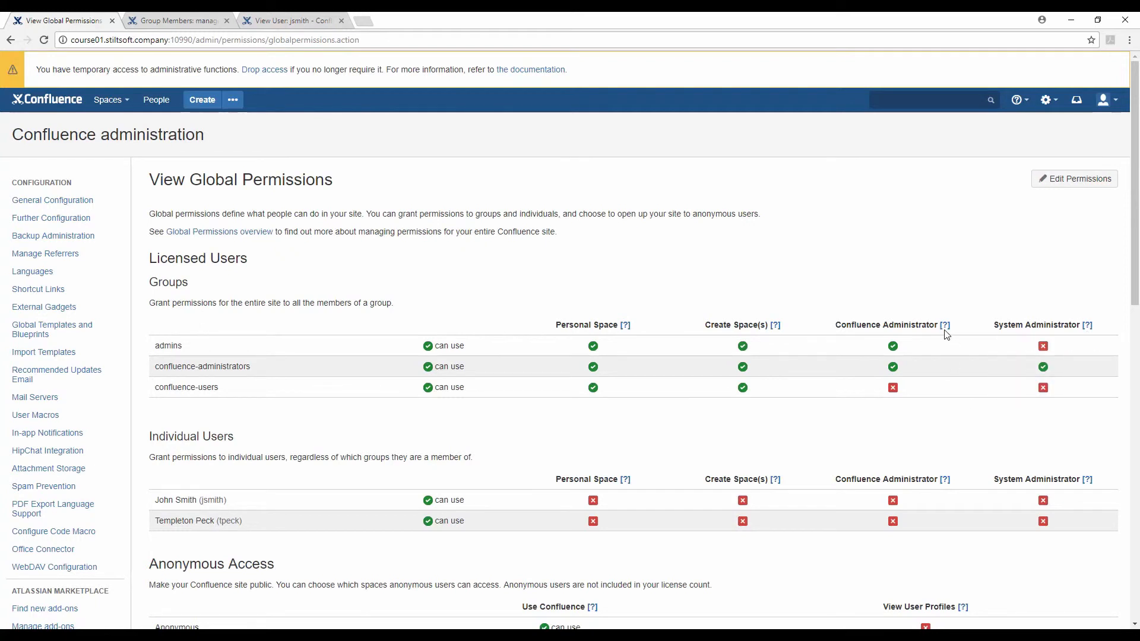
{"action": "mouse_move", "coordinate": [945, 331]}
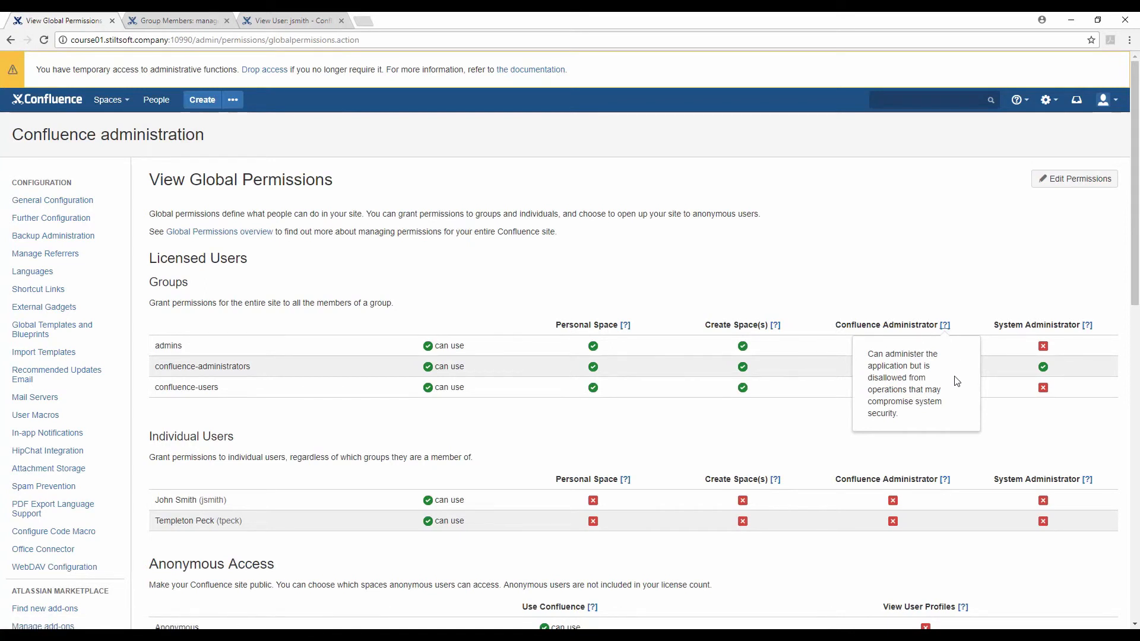
{"action": "left_click", "coordinate": [1003, 432]}
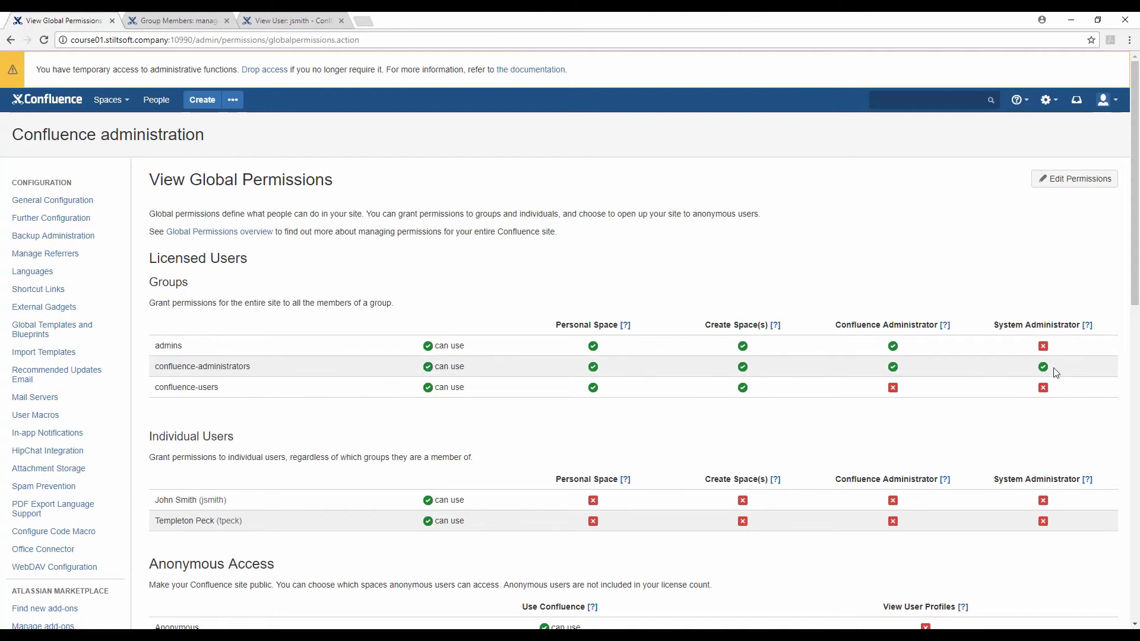
Log out of Confluence and sign back in as the system administrator
{"action": "left_click", "coordinate": [1109, 101]}
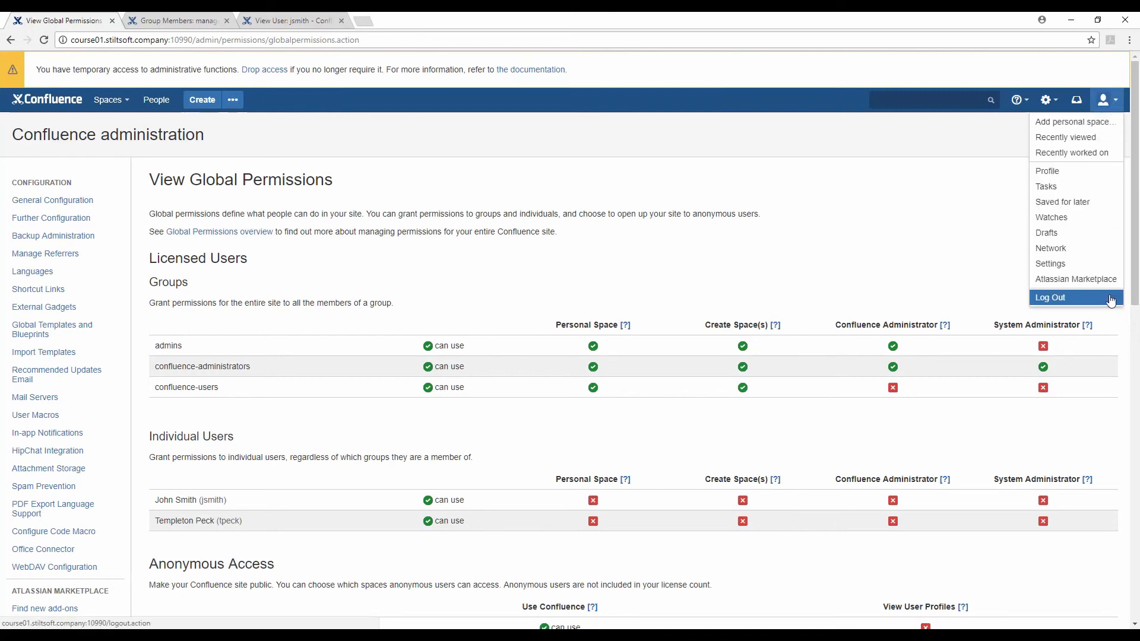
{"action": "left_click", "coordinate": [1110, 298]}
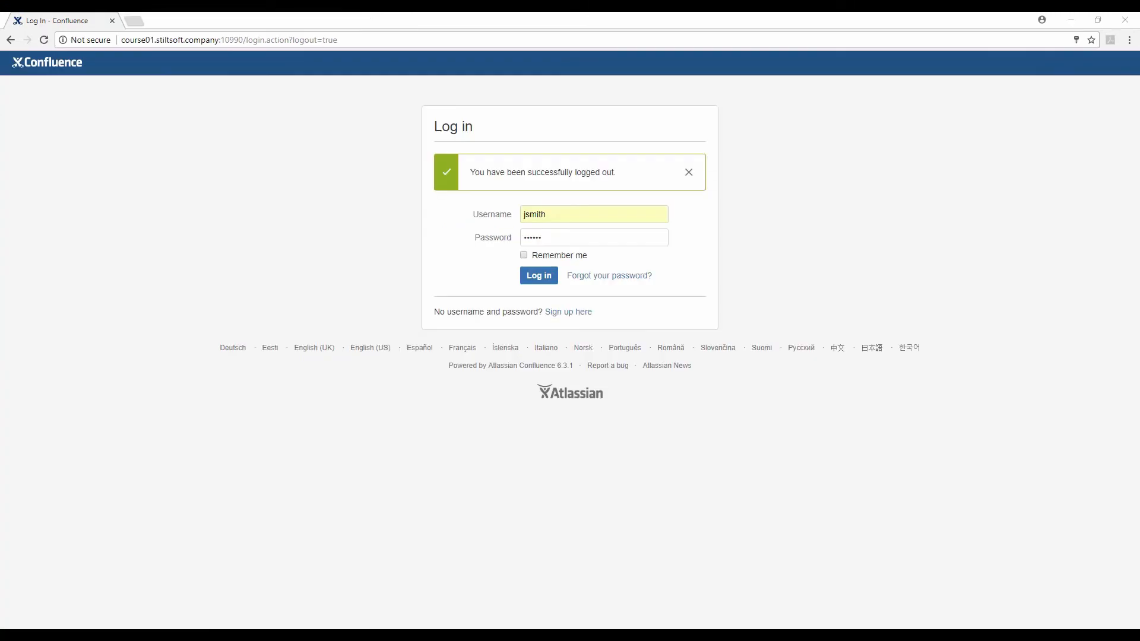
{"action": "left_click", "coordinate": [538, 276]}
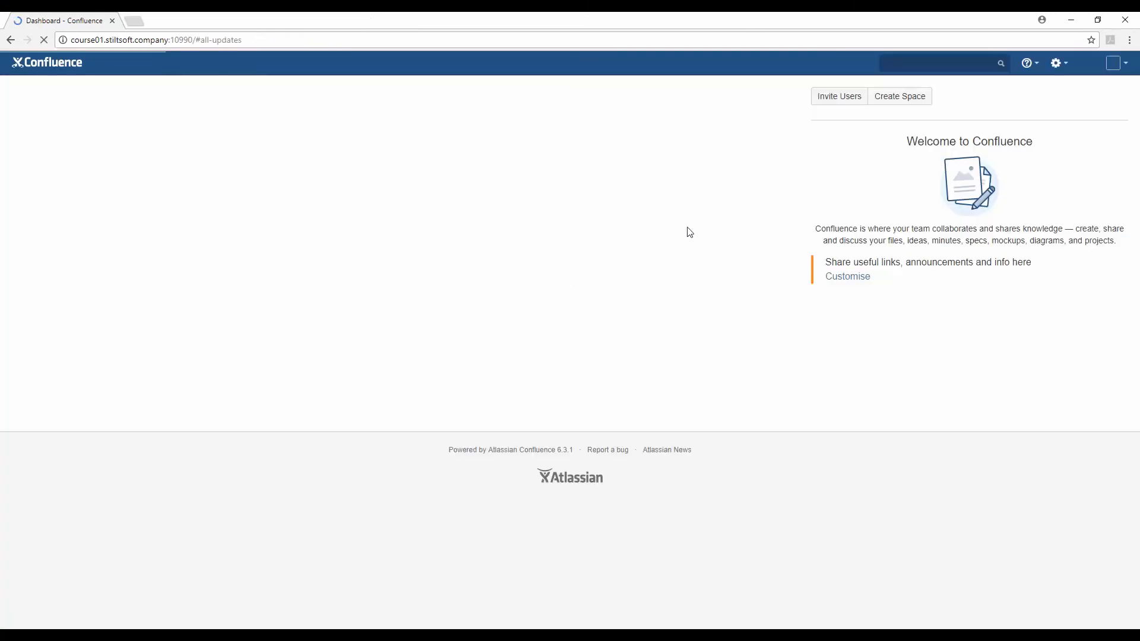
Reach Global Permissions via a 'global' search and confirm the administrator password
{"action": "left_click", "coordinate": [917, 68]}
{"action": "type", "text": "global"}
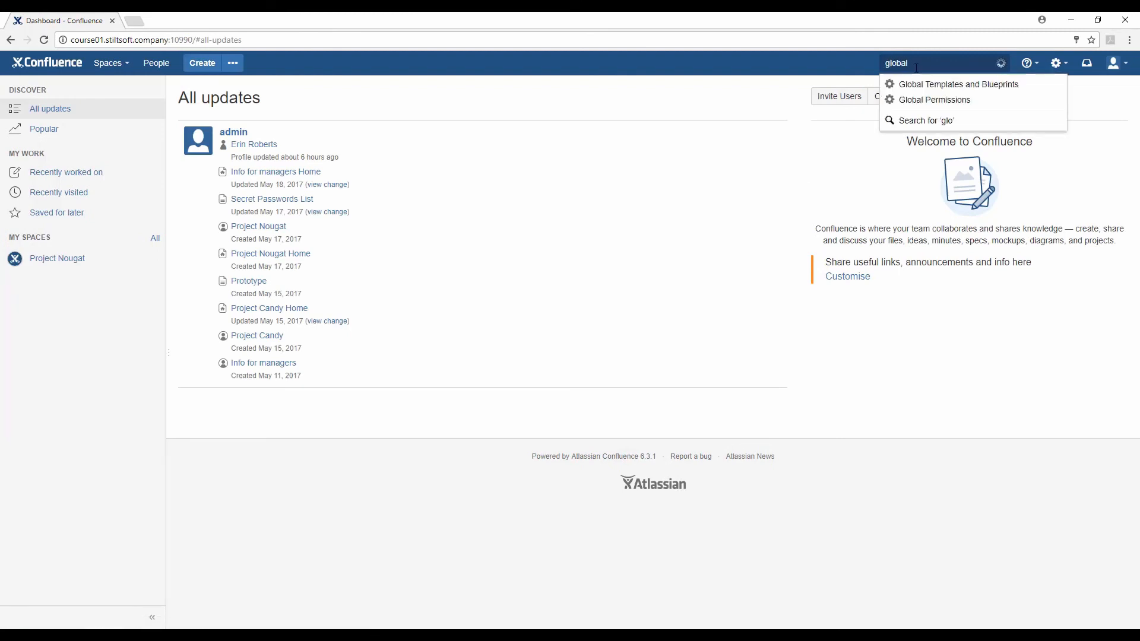
{"action": "left_click", "coordinate": [941, 100]}
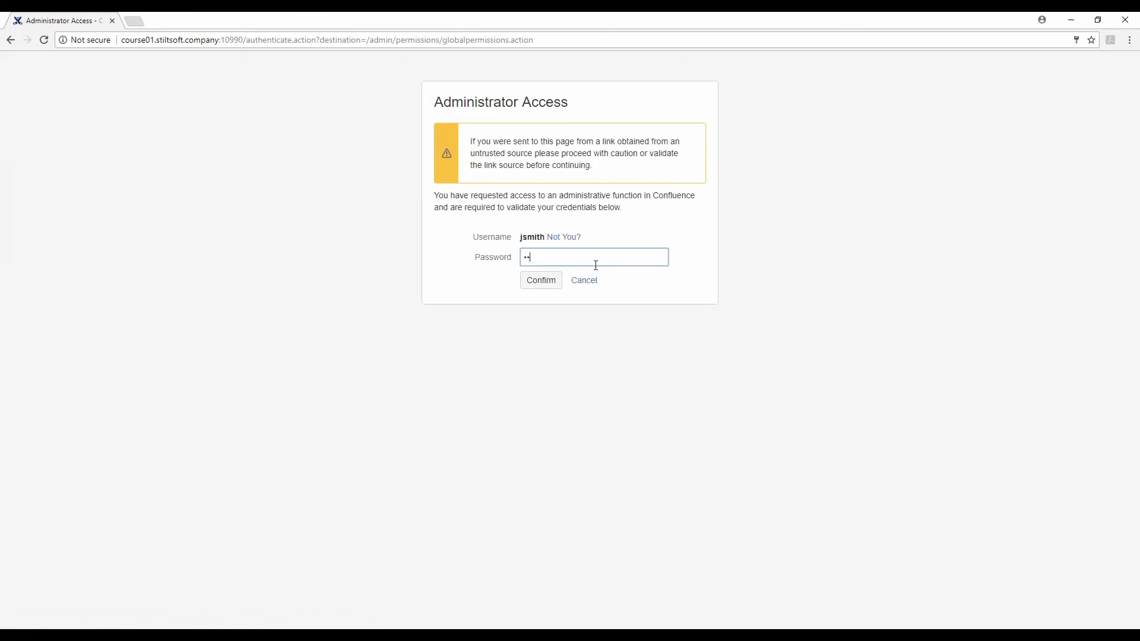
{"action": "left_click", "coordinate": [539, 282]}
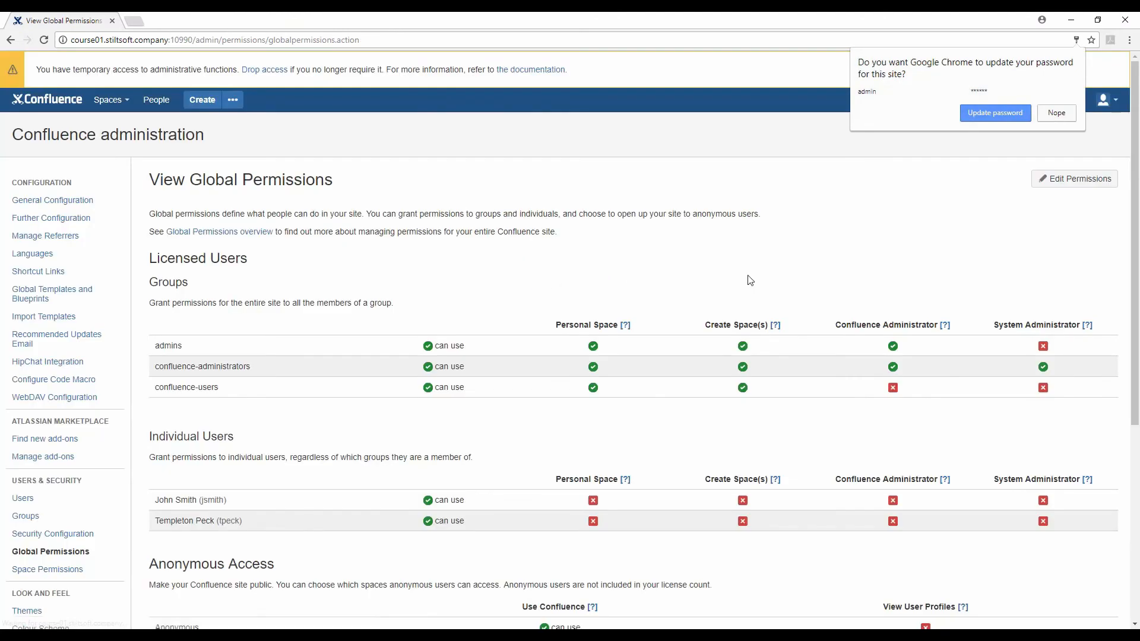
{"action": "left_click", "coordinate": [1060, 181]}
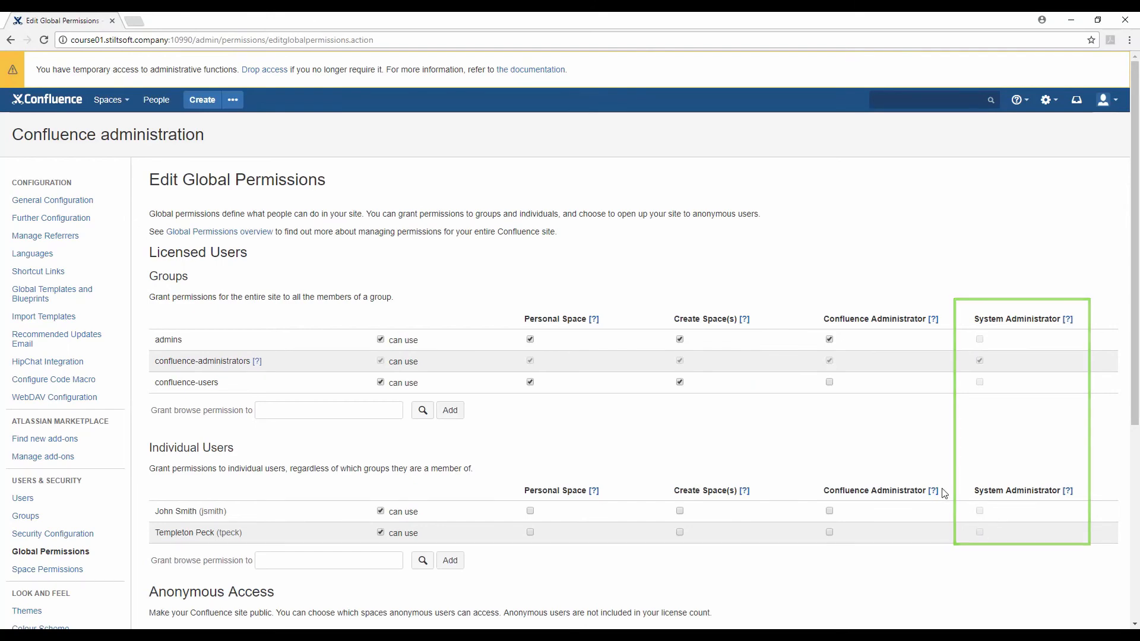
{"action": "scroll", "coordinate": [950, 505], "scroll_direction": "down", "scroll_amount": 2}
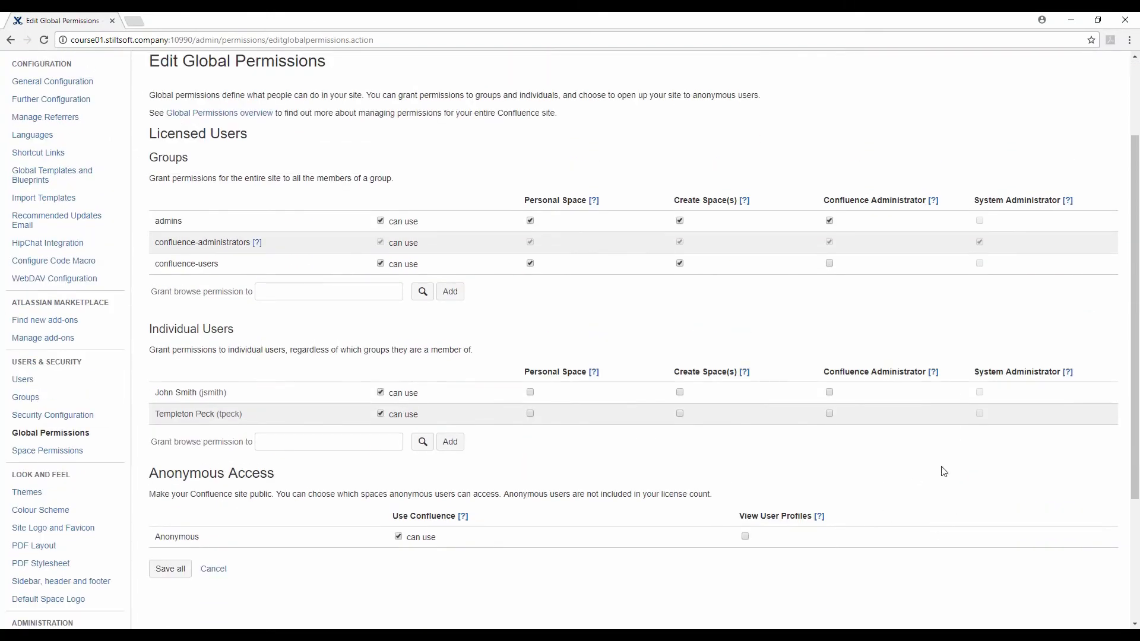
{"action": "scroll", "coordinate": [968, 462], "scroll_direction": "up", "scroll_amount": 1}
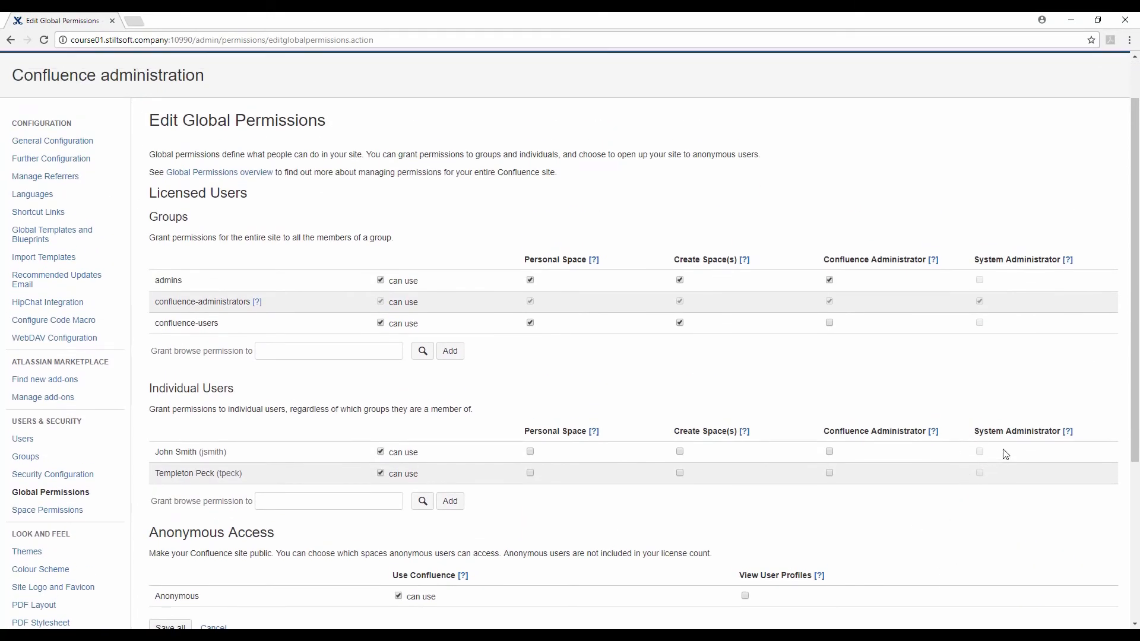
{"action": "scroll", "coordinate": [603, 532], "scroll_direction": "down", "scroll_amount": 3}
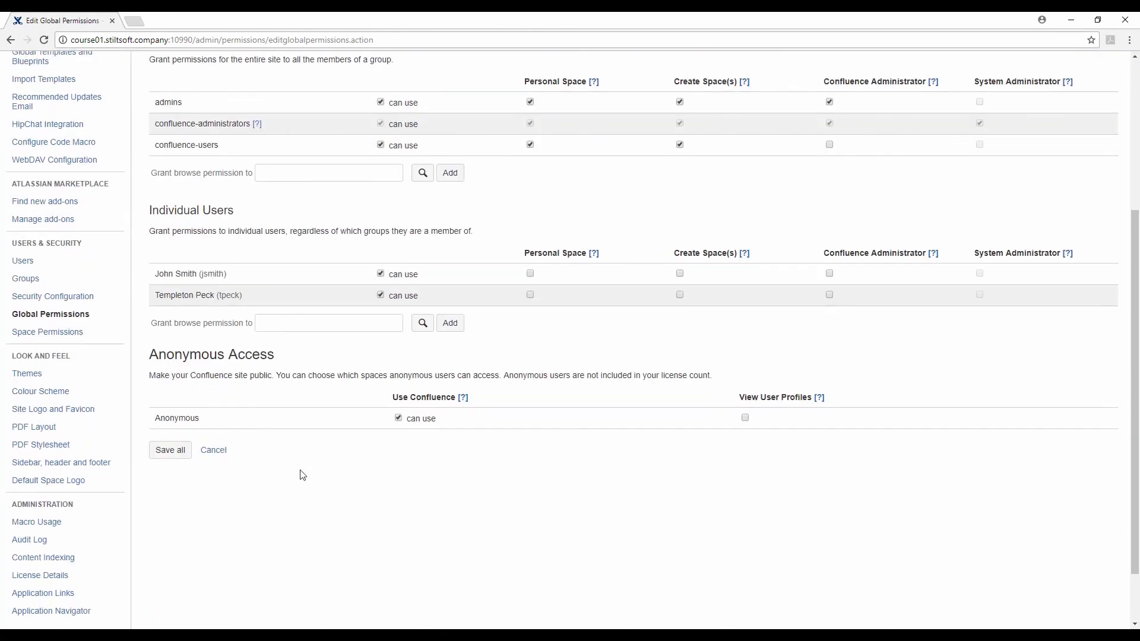
{"action": "left_click", "coordinate": [183, 459]}
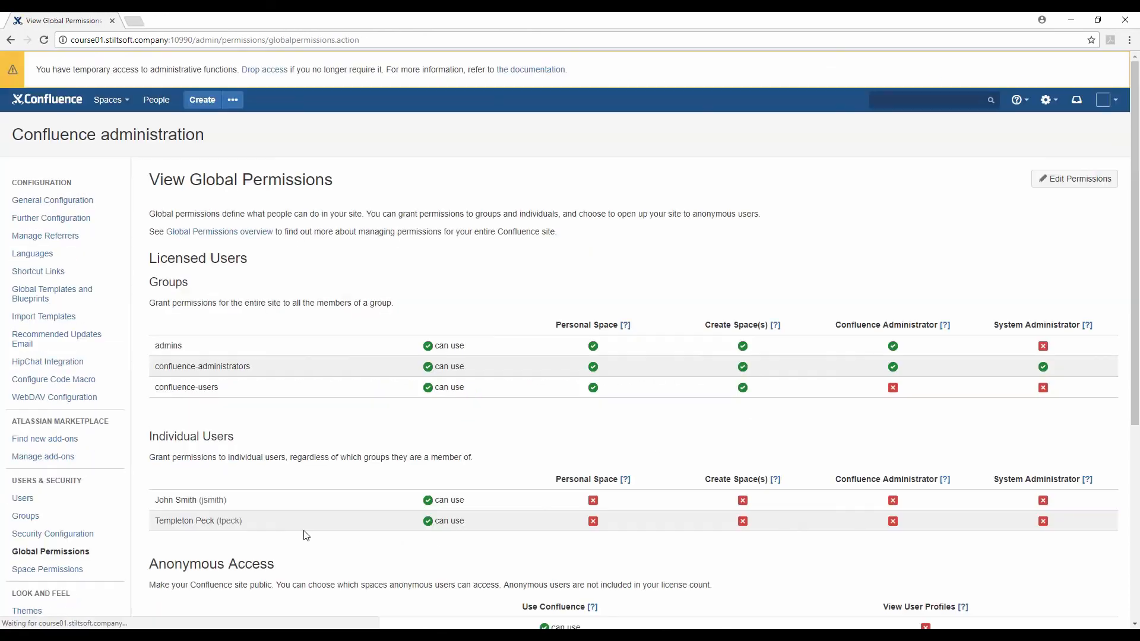